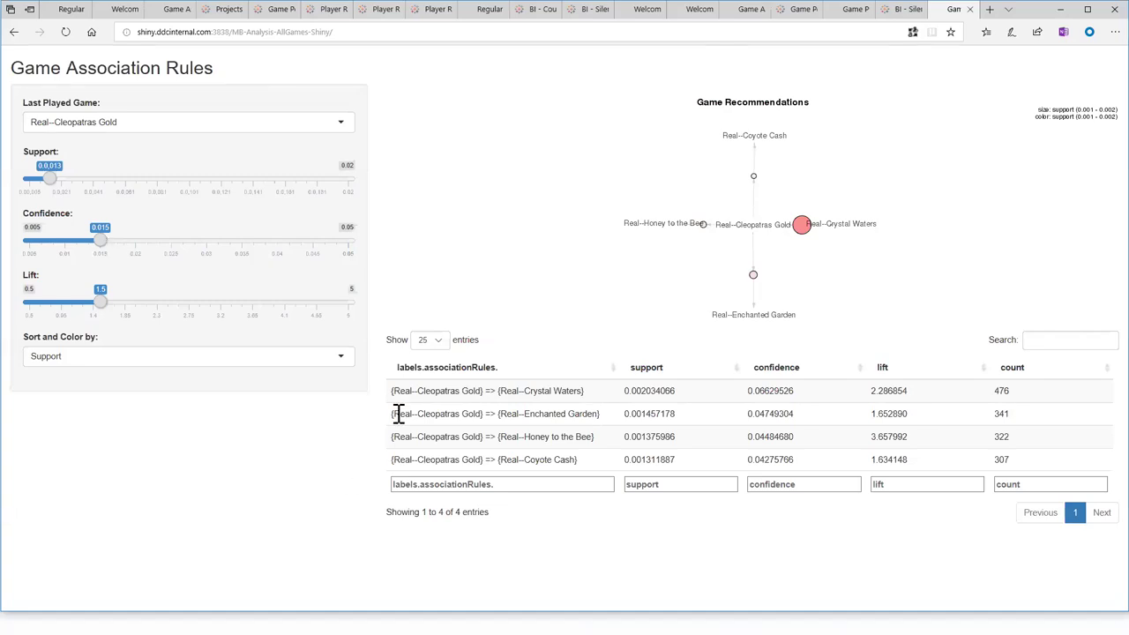
Switch to the PowerPoint slideshow and advance to the next slide
{"action": "key", "text": "alt+Tab"}
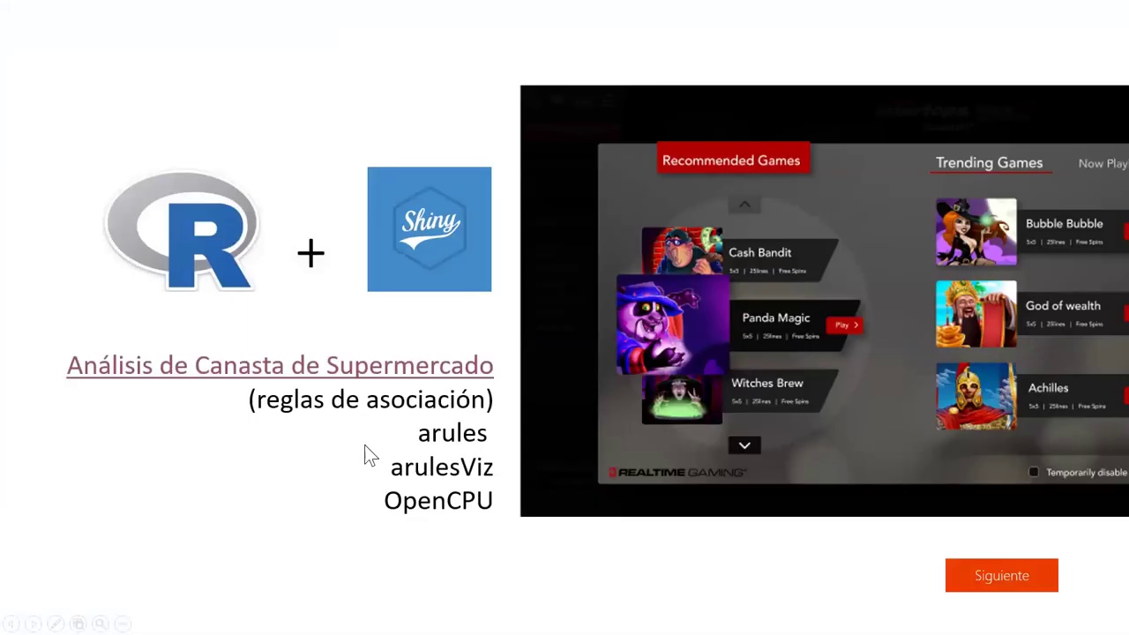
{"action": "key", "text": "Right"}
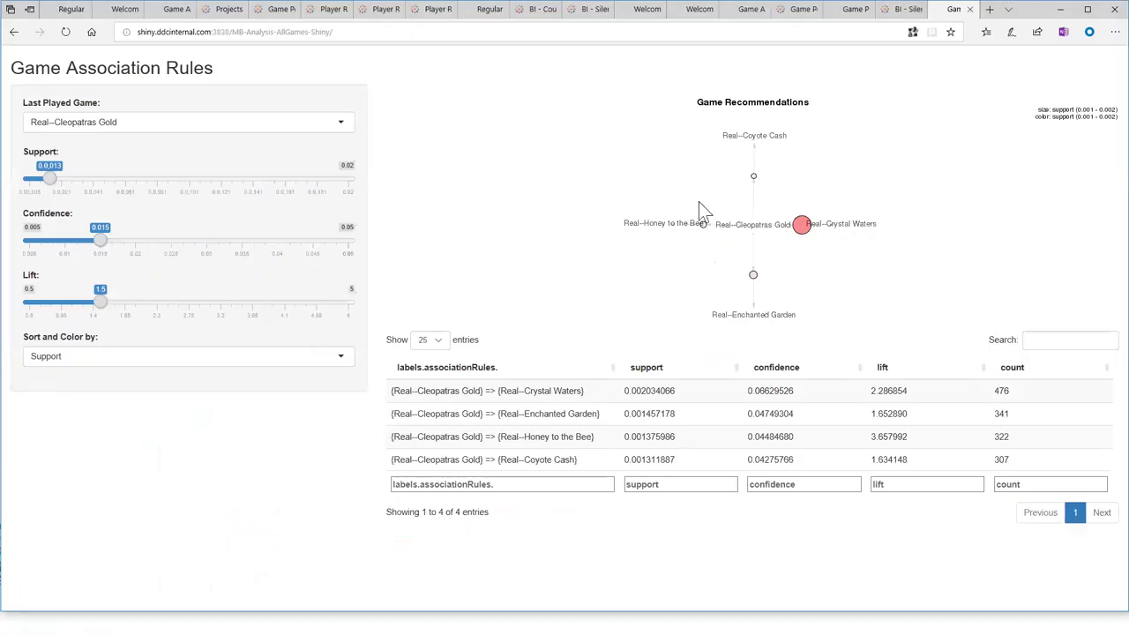
Bring up the already open Game Performance Monitoring dashboard in the browser and display it full screen
{"action": "left_click", "coordinate": [1008, 9]}
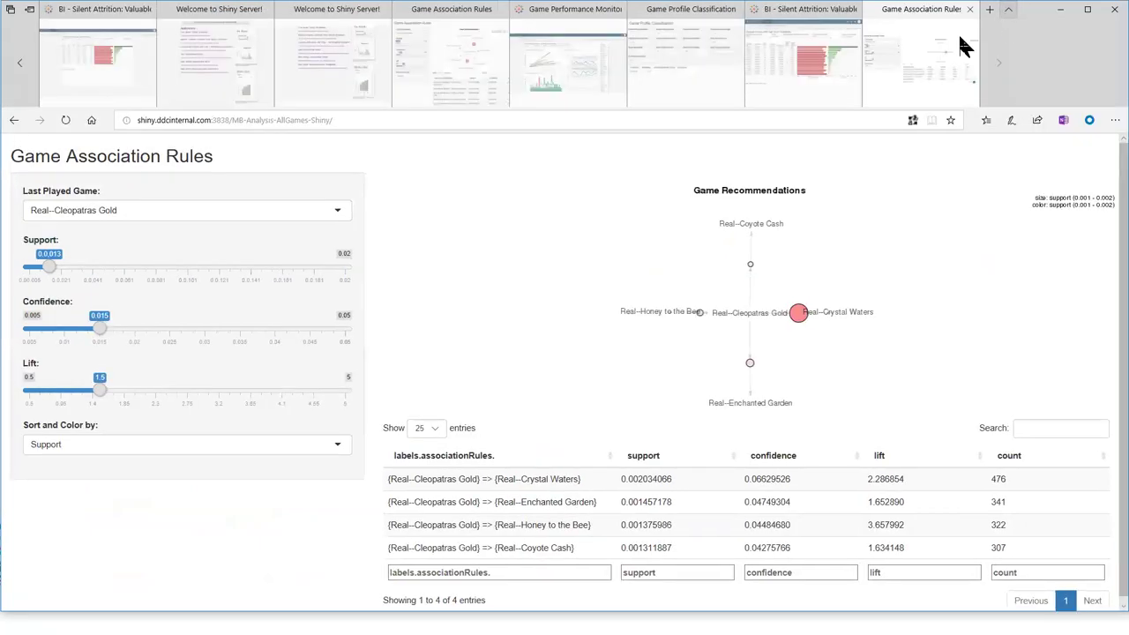
{"action": "left_click", "coordinate": [606, 101]}
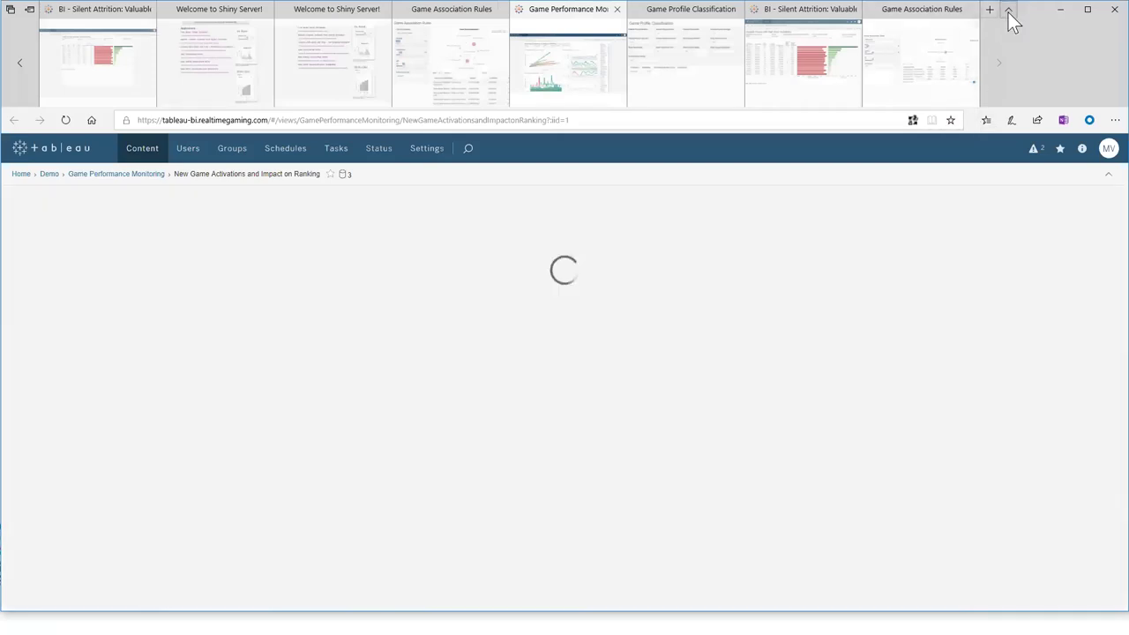
{"action": "left_click", "coordinate": [1008, 12]}
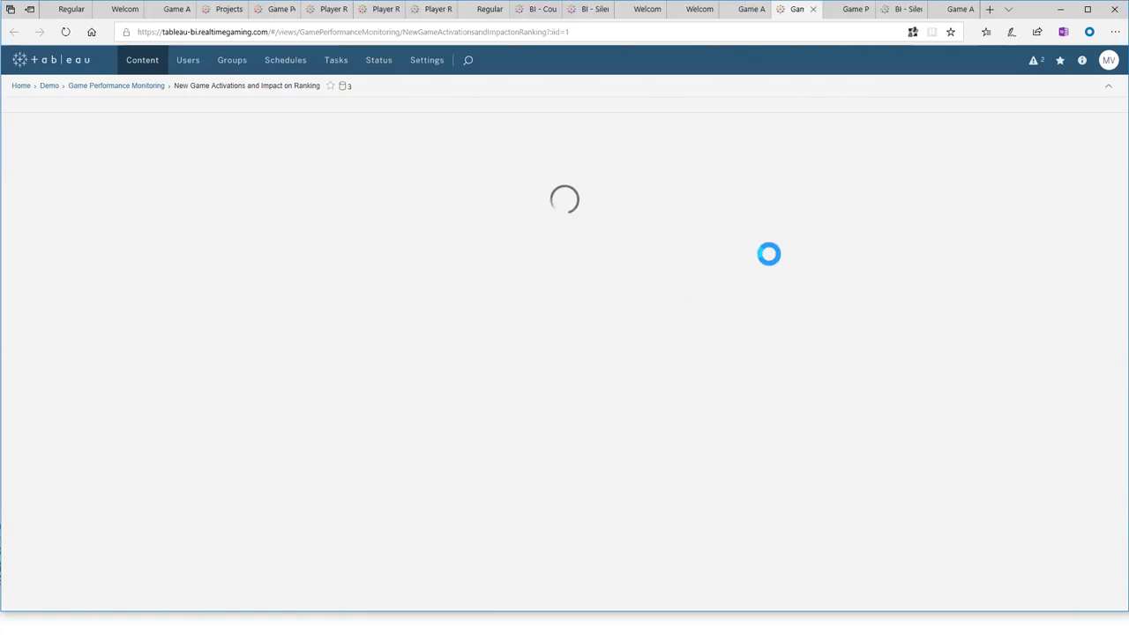
{"action": "left_click", "coordinate": [1115, 32]}
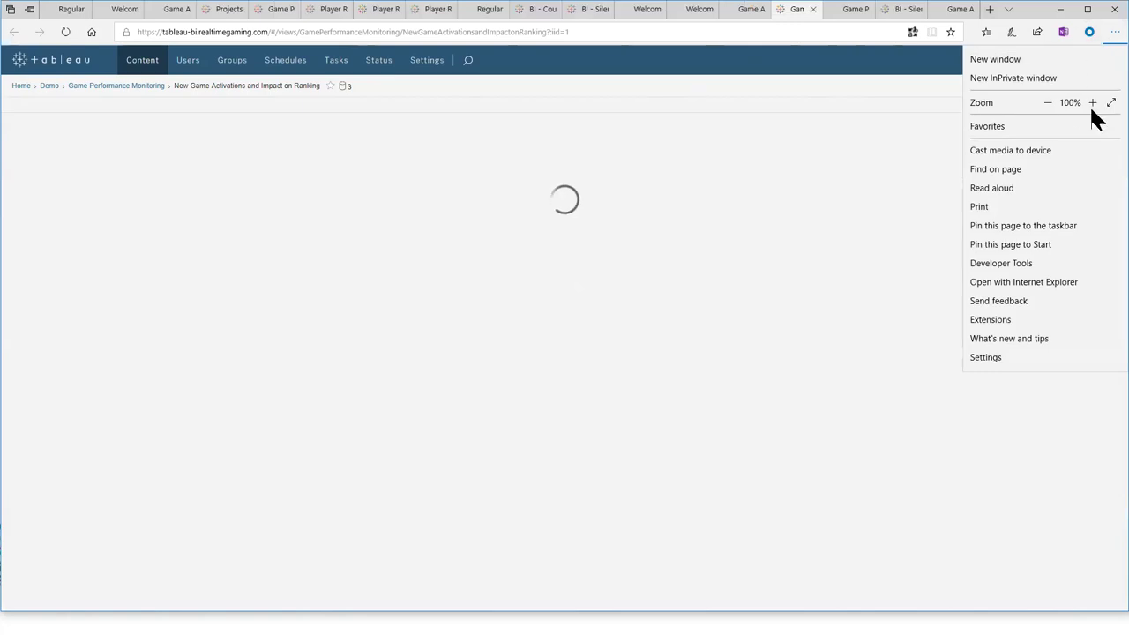
{"action": "left_click", "coordinate": [1111, 102]}
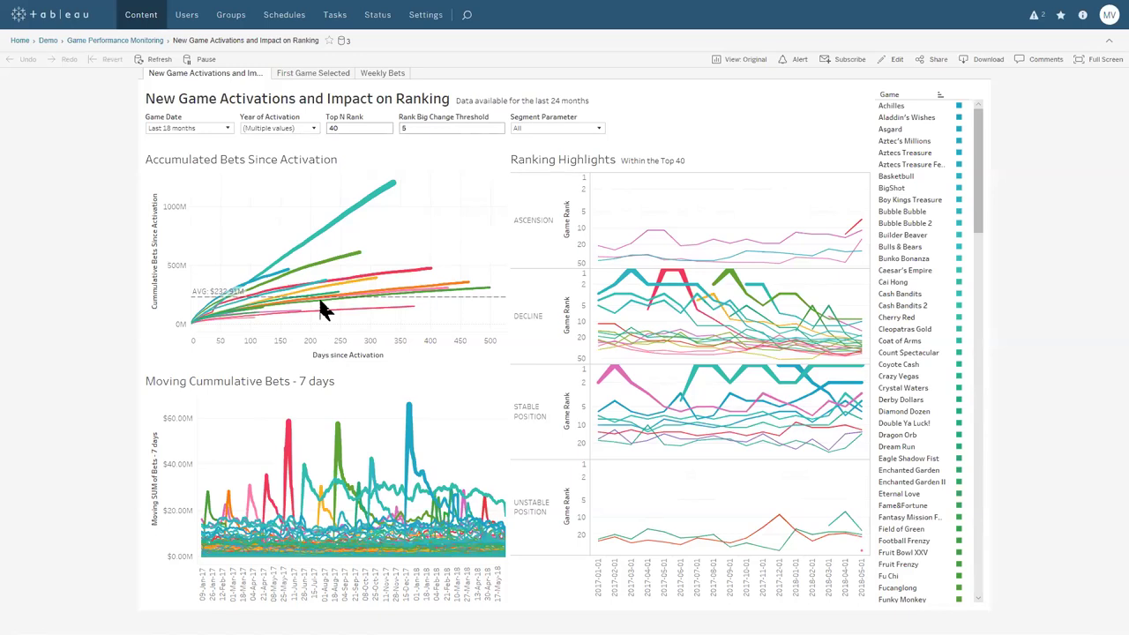
Highlight Cash Bandits 2 from its line in the Accumulated Bets Since Activation chart and inspect its ranking and moving bets
{"action": "mouse_move", "coordinate": [394, 183]}
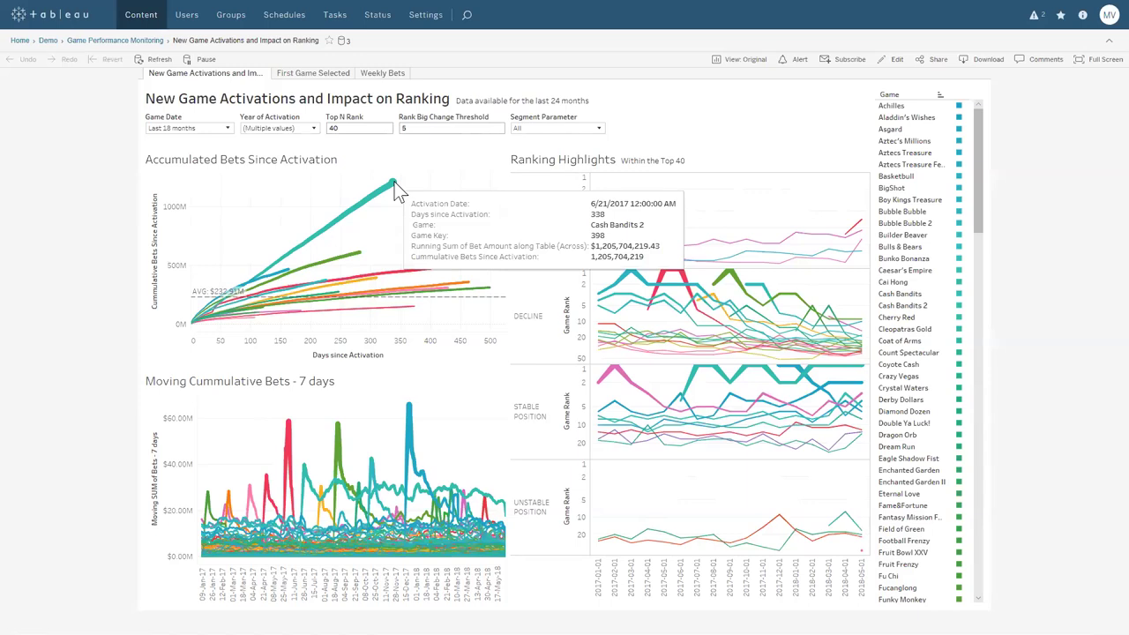
{"action": "left_click", "coordinate": [394, 182]}
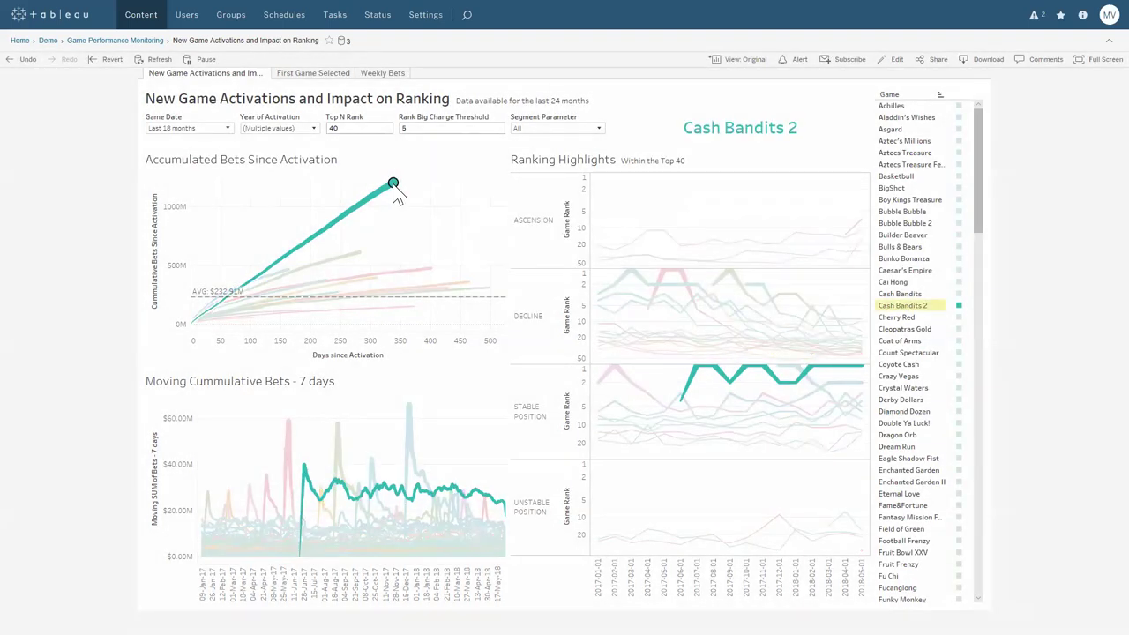
{"action": "mouse_move", "coordinate": [394, 186]}
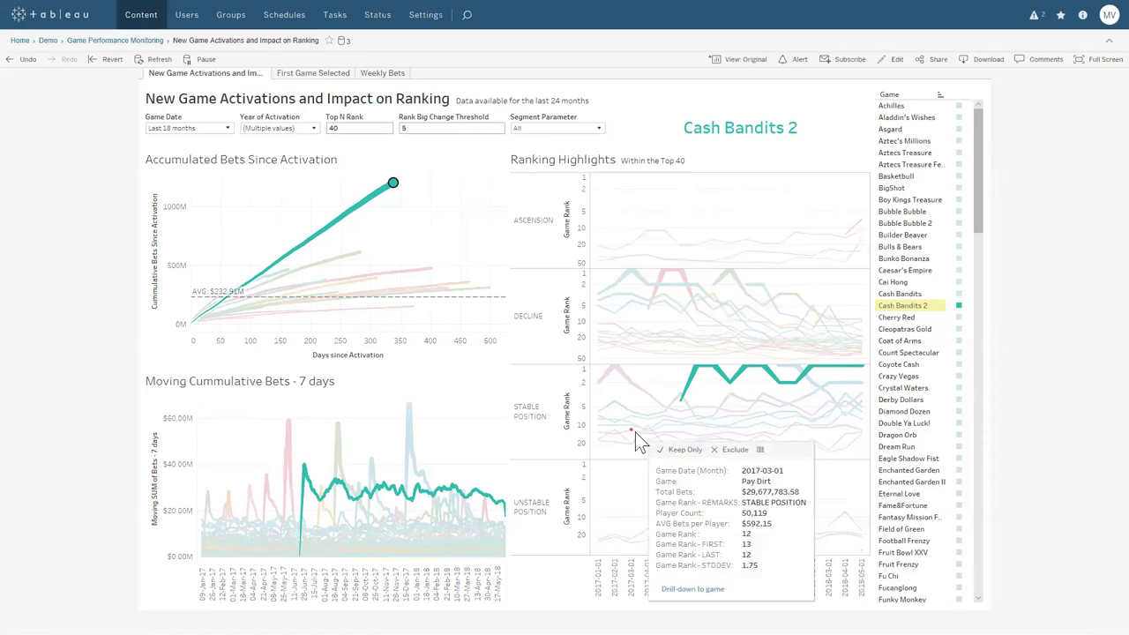
{"action": "mouse_move", "coordinate": [298, 560]}
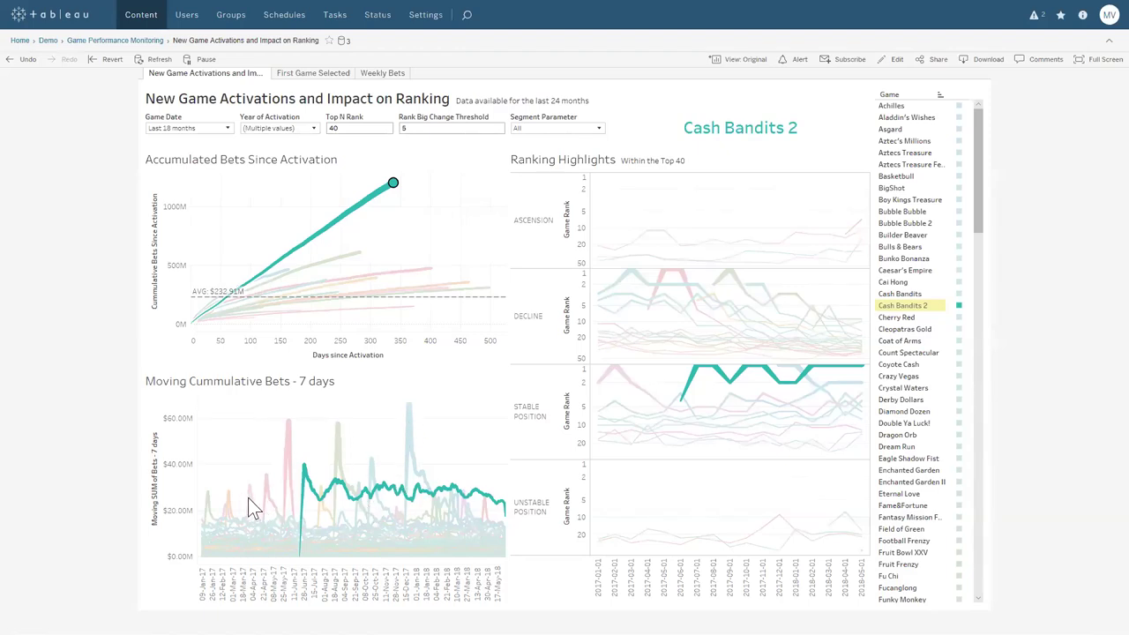
Highlight Popiñata in the Moving Cumulative Bets chart and examine the details at its peaks and dip
{"action": "mouse_move", "coordinate": [229, 512]}
{"action": "mouse_move", "coordinate": [304, 467]}
{"action": "mouse_move", "coordinate": [287, 449]}
{"action": "left_click", "coordinate": [287, 448]}
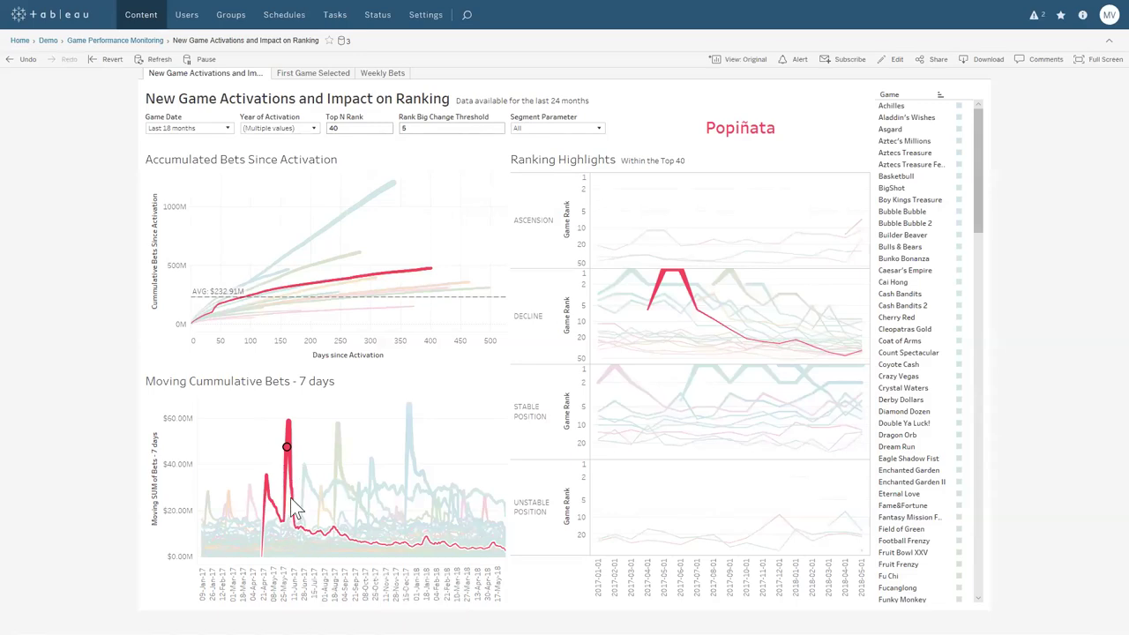
{"action": "mouse_move", "coordinate": [287, 425]}
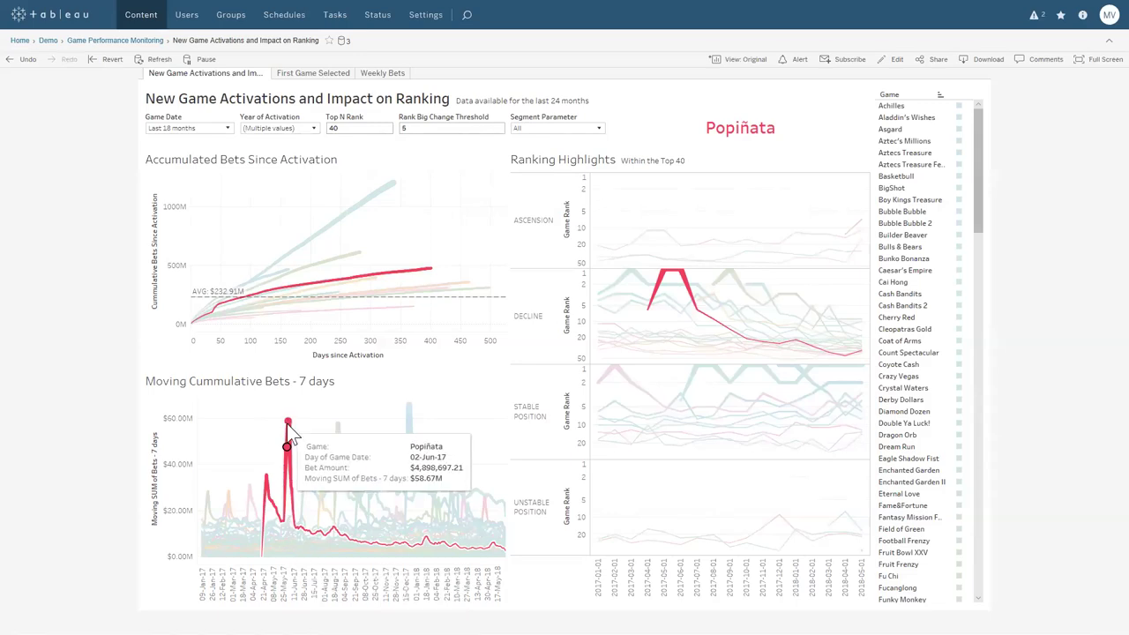
{"action": "mouse_move", "coordinate": [283, 514]}
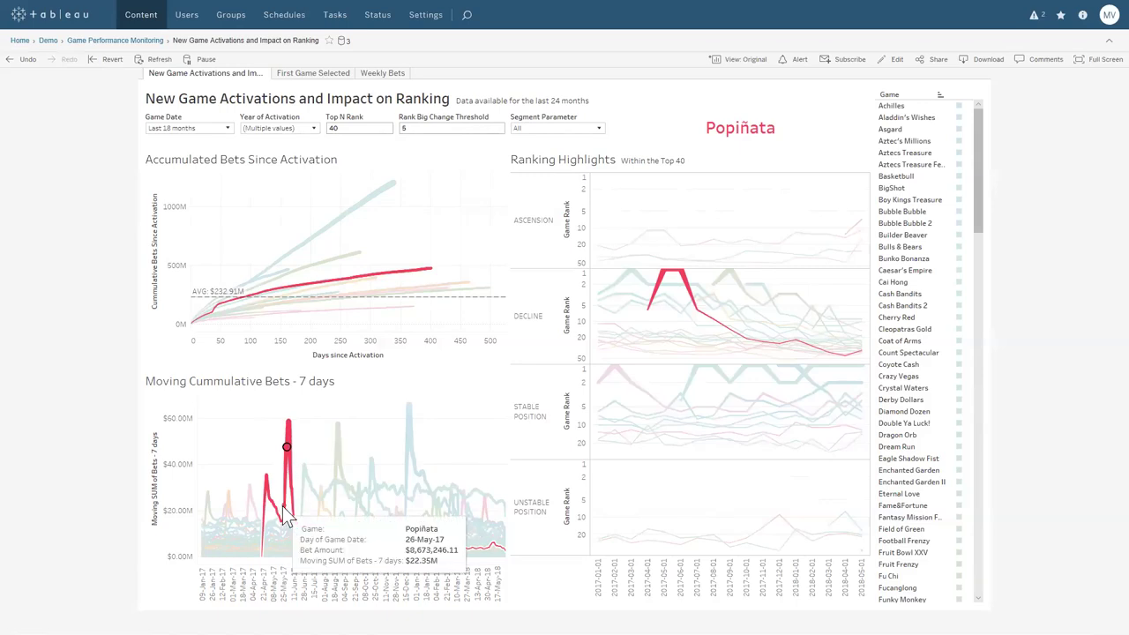
{"action": "mouse_move", "coordinate": [265, 482]}
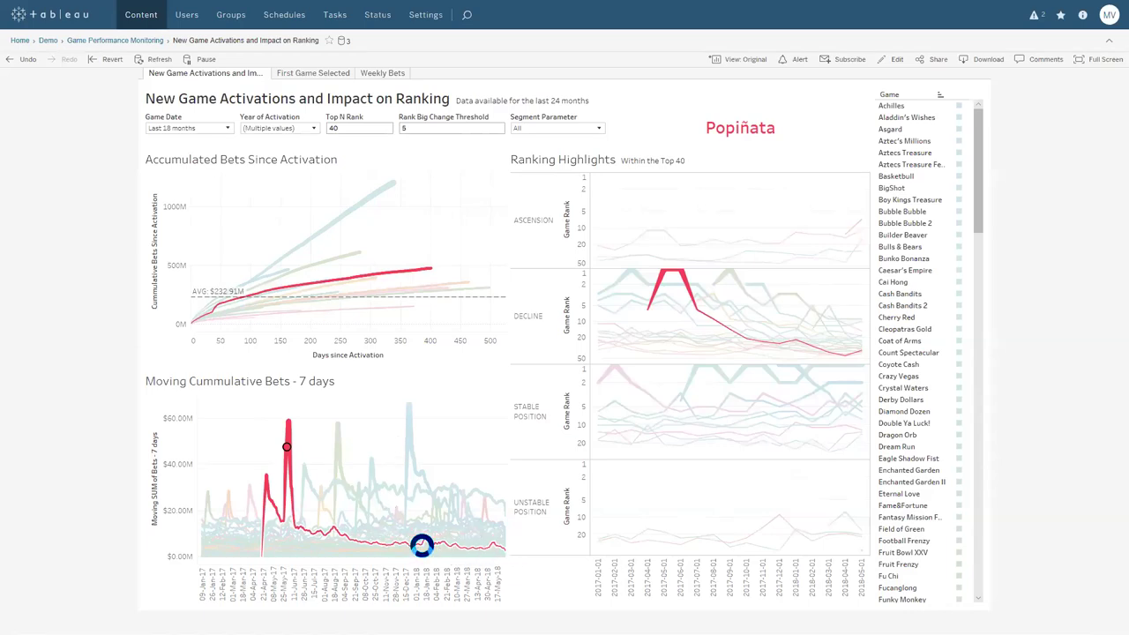
Clear the Popiñata highlight and highlight Swindle All The Way in the Moving Cumulative Bets chart
{"action": "left_click", "coordinate": [463, 529]}
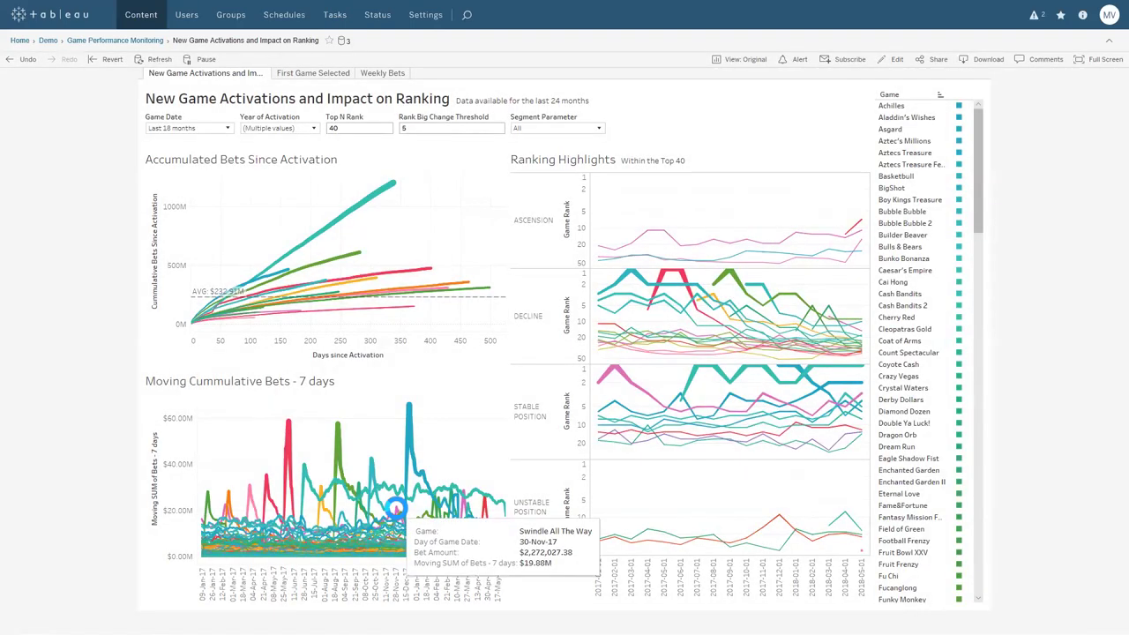
{"action": "left_click", "coordinate": [396, 509]}
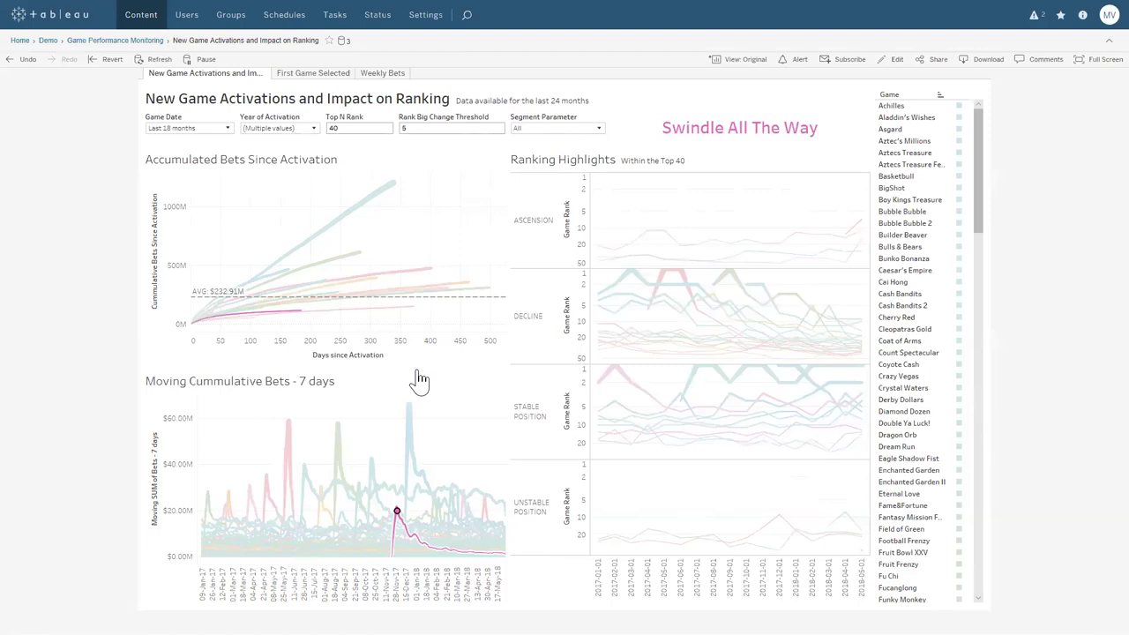
Compare games in the Accumulated Bets Since Activation chart by highlighting Cash Bandits 2, followed by Purrfect Pets
{"action": "mouse_move", "coordinate": [355, 212]}
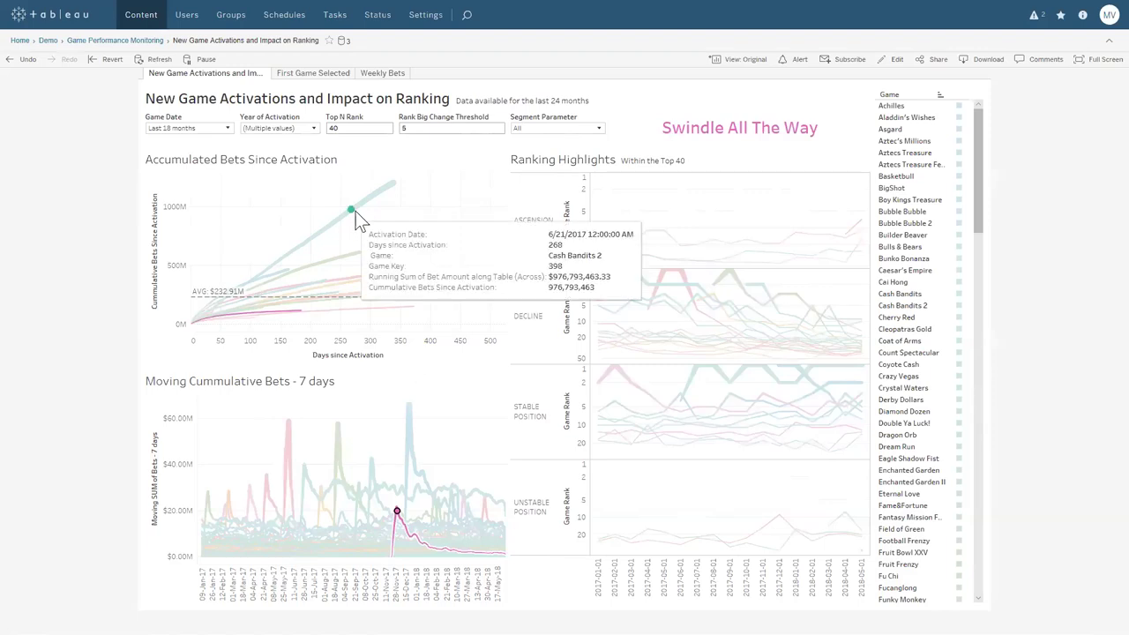
{"action": "left_click", "coordinate": [393, 181]}
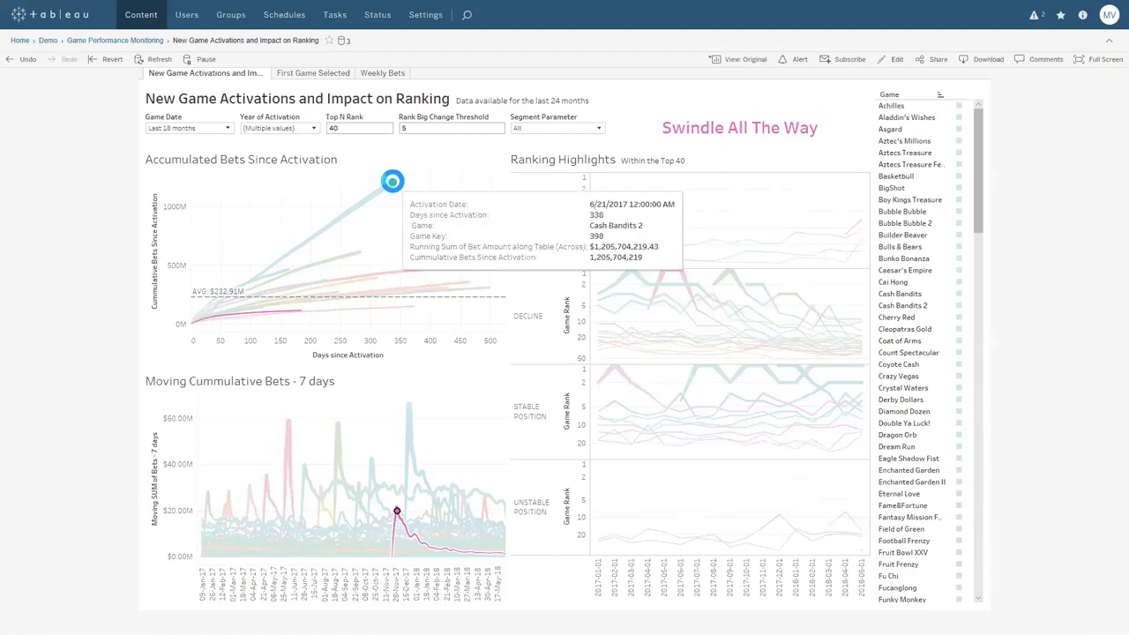
{"action": "left_click", "coordinate": [369, 309]}
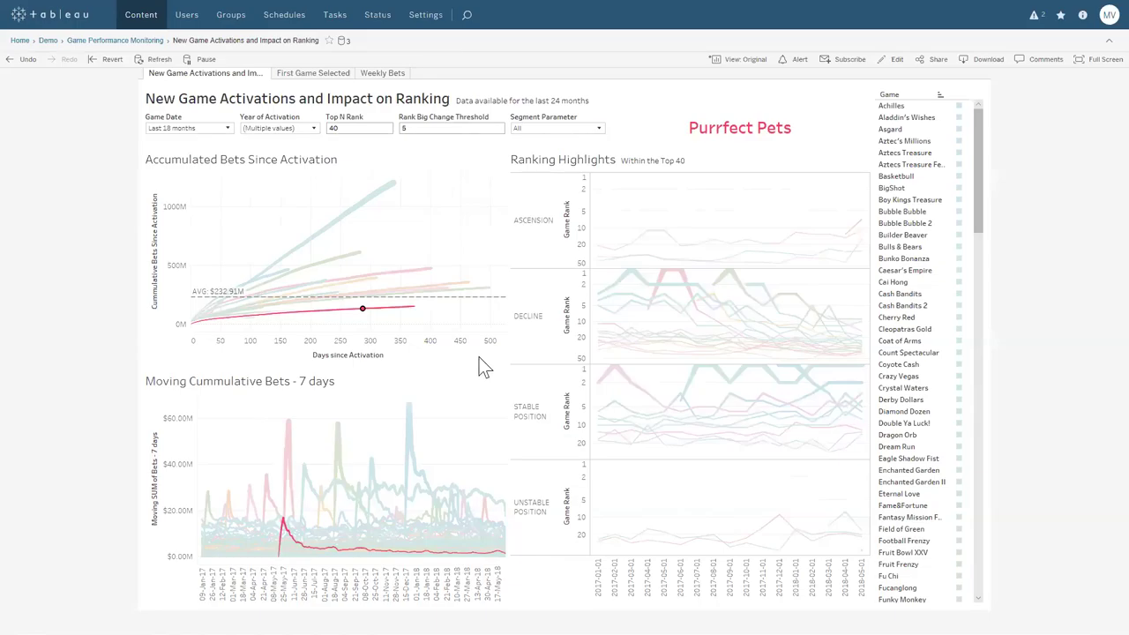
Return to the PowerPoint slideshow and open the linked Shiny App for success prediction, ready at Feature Payout Median
{"action": "key", "text": "alt+Tab"}
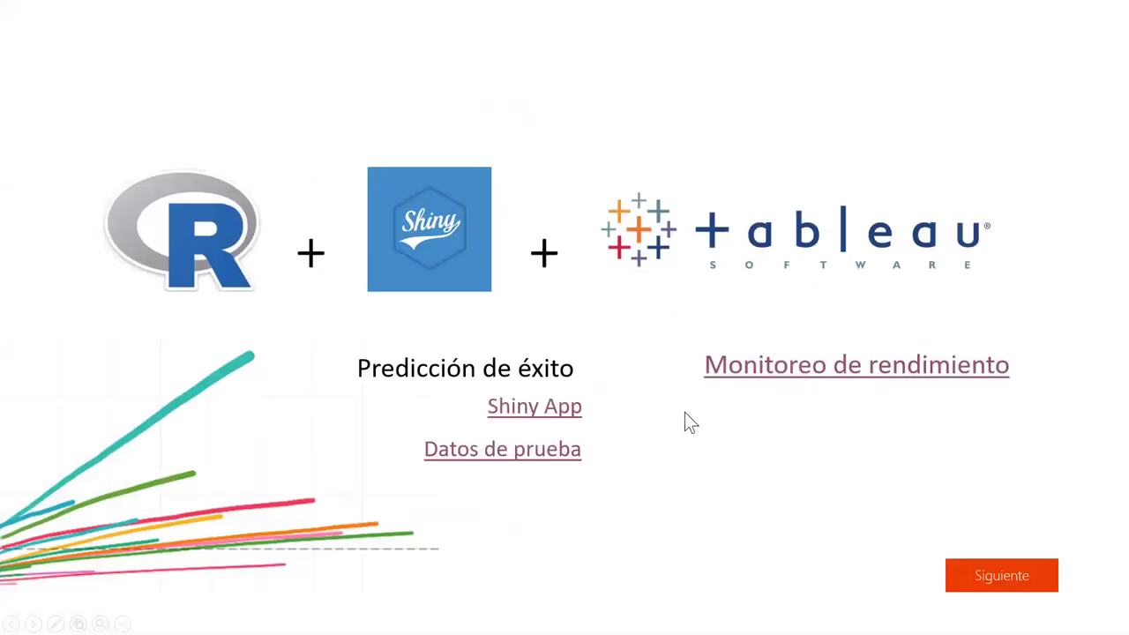
{"action": "left_click", "coordinate": [534, 411]}
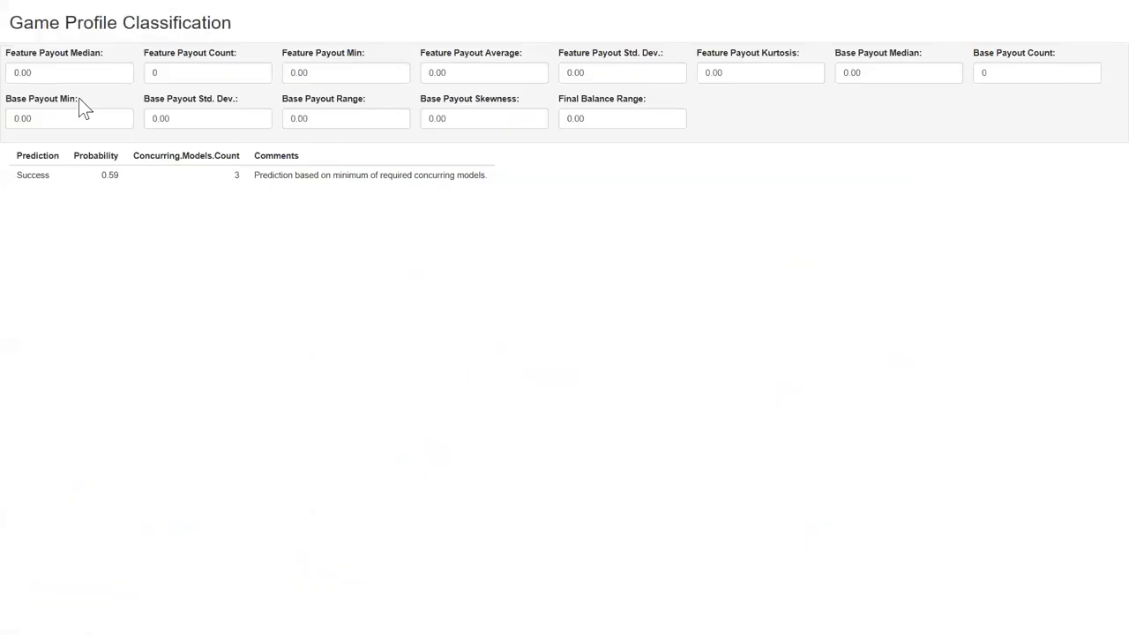
{"action": "left_click", "coordinate": [62, 77]}
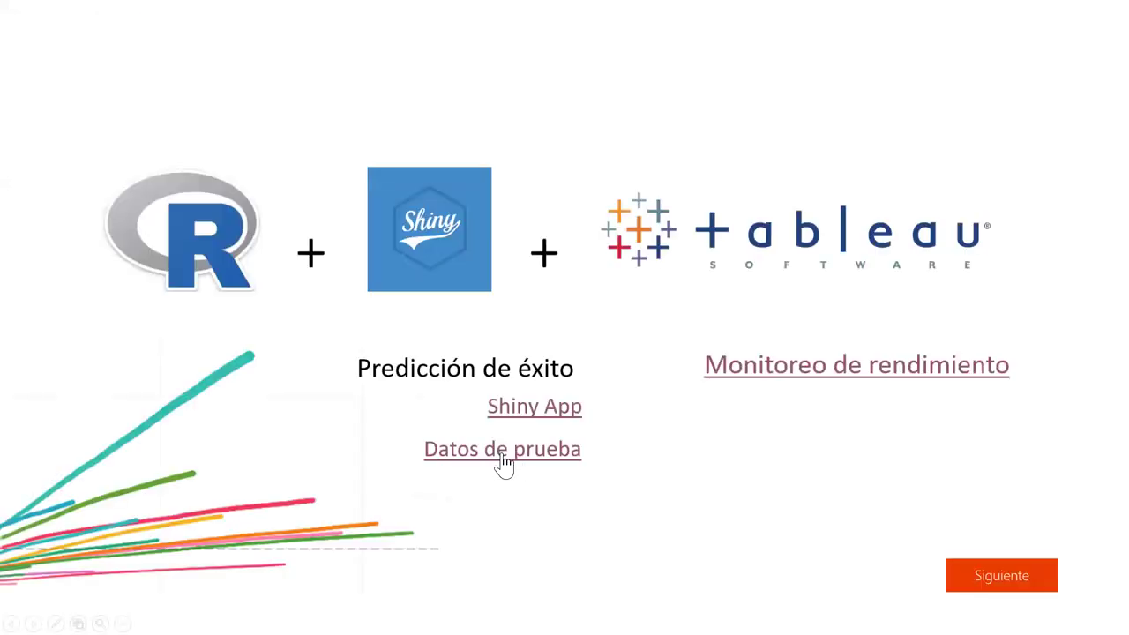
Open the test data workbook linked on the slide, fit it to half the screen, and return to the classification app
{"action": "left_click", "coordinate": [190, 573]}
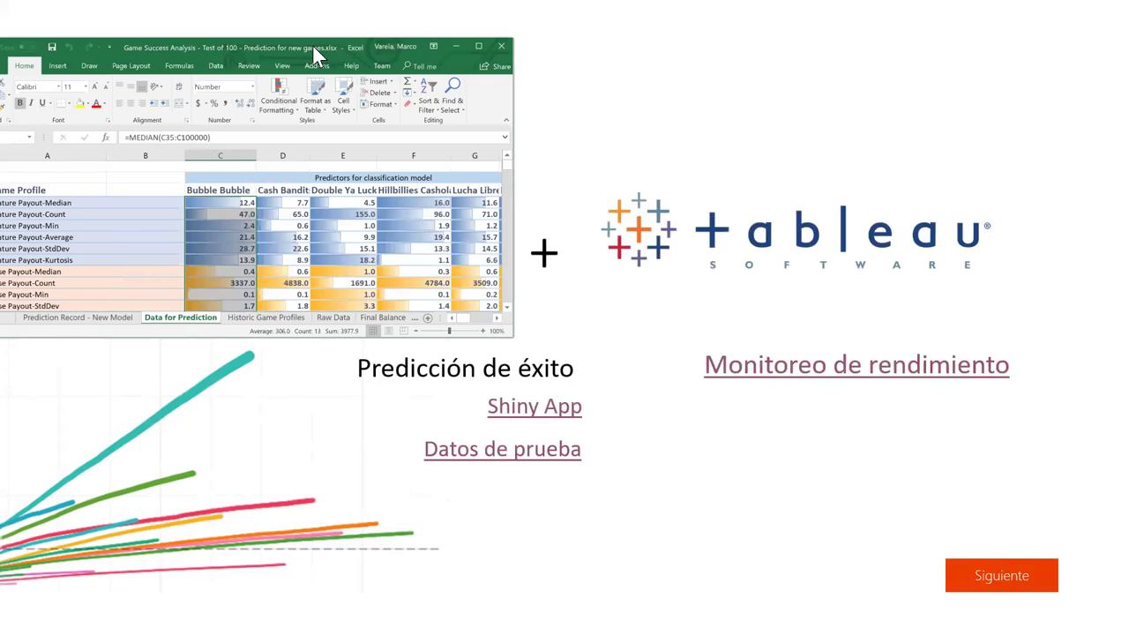
{"action": "key", "text": "super+Left"}
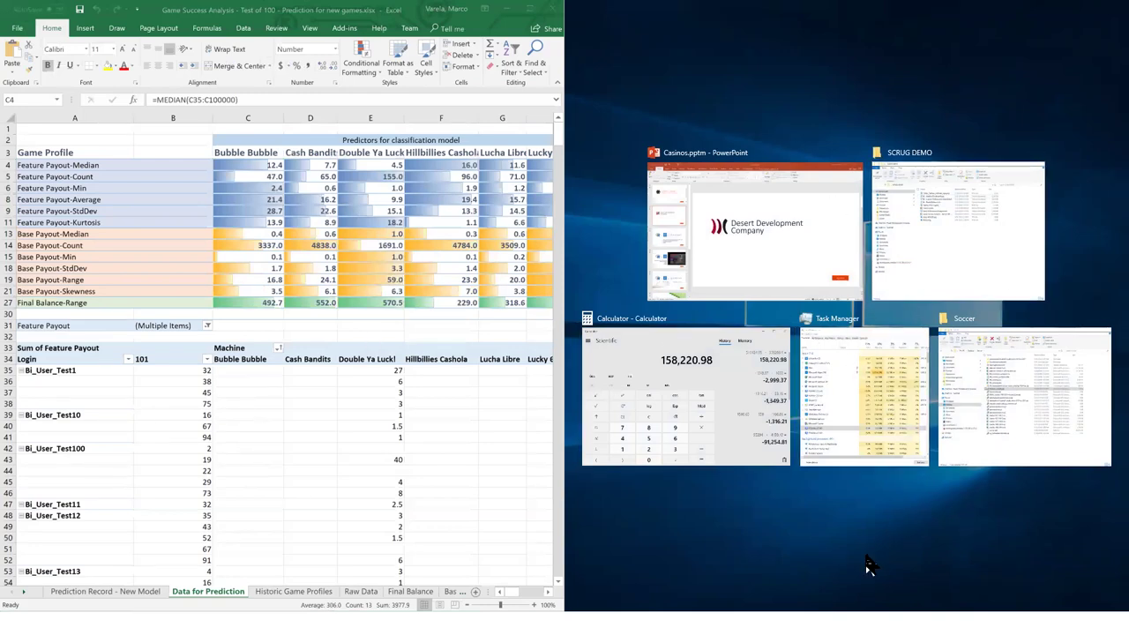
{"action": "left_click", "coordinate": [308, 21]}
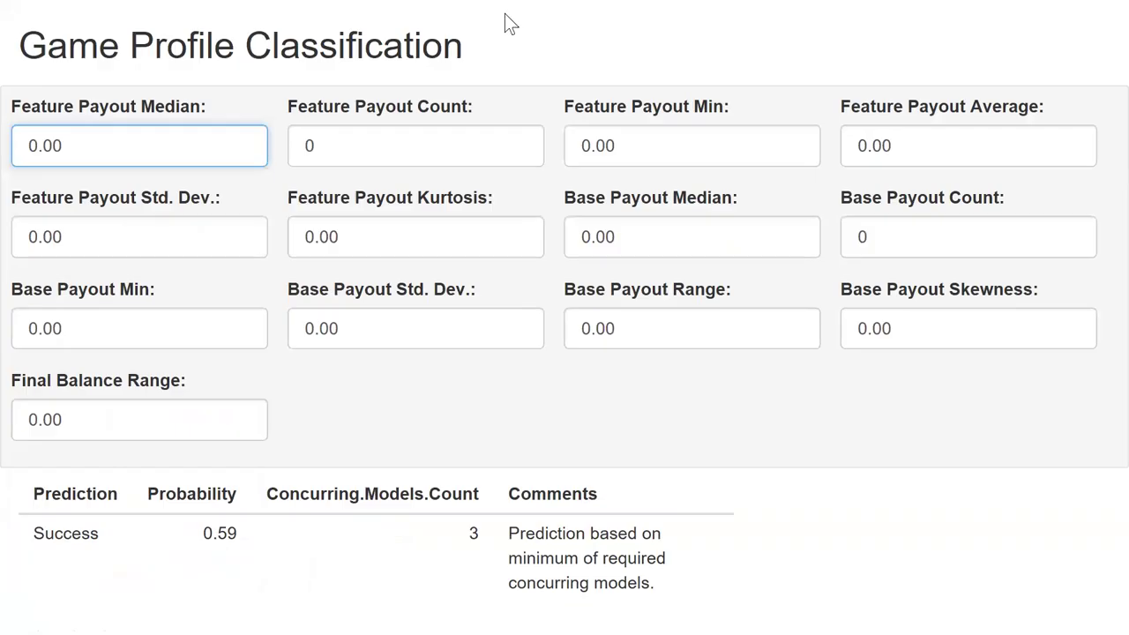
Take the Game Profile Classification page out of full screen and place it side by side with the Excel test data workbook
{"action": "key", "text": "ctrl+minus"}
{"action": "key", "text": "ctrl+minus"}
{"action": "key", "text": "ctrl+minus"}
{"action": "key", "text": "ctrl+a"}
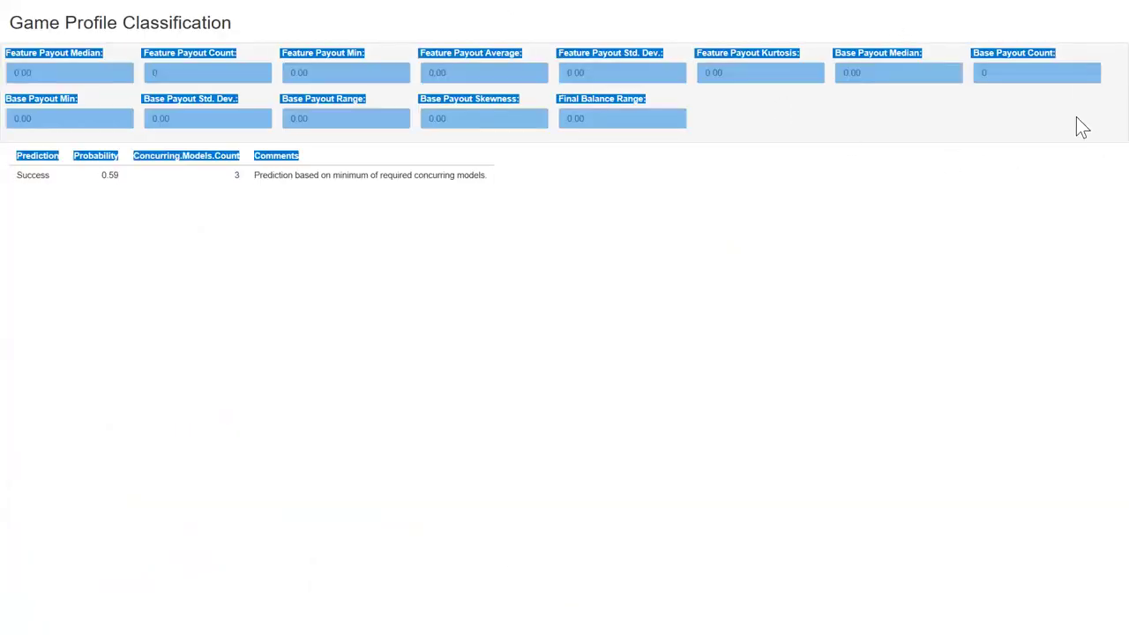
{"action": "left_click", "coordinate": [812, 25]}
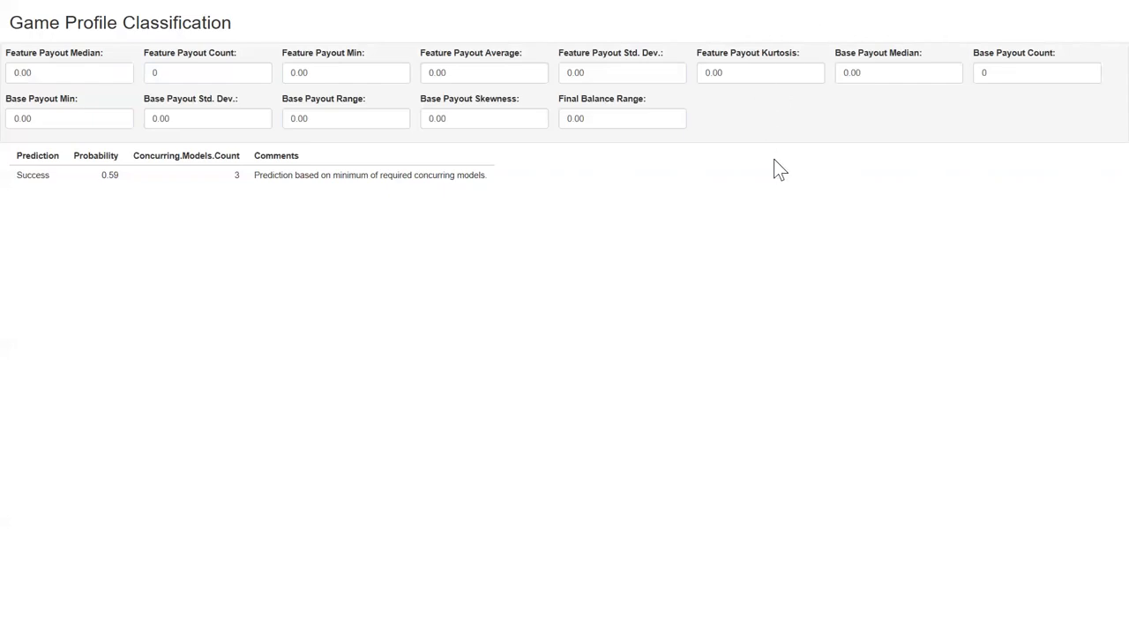
{"action": "key", "text": "F11"}
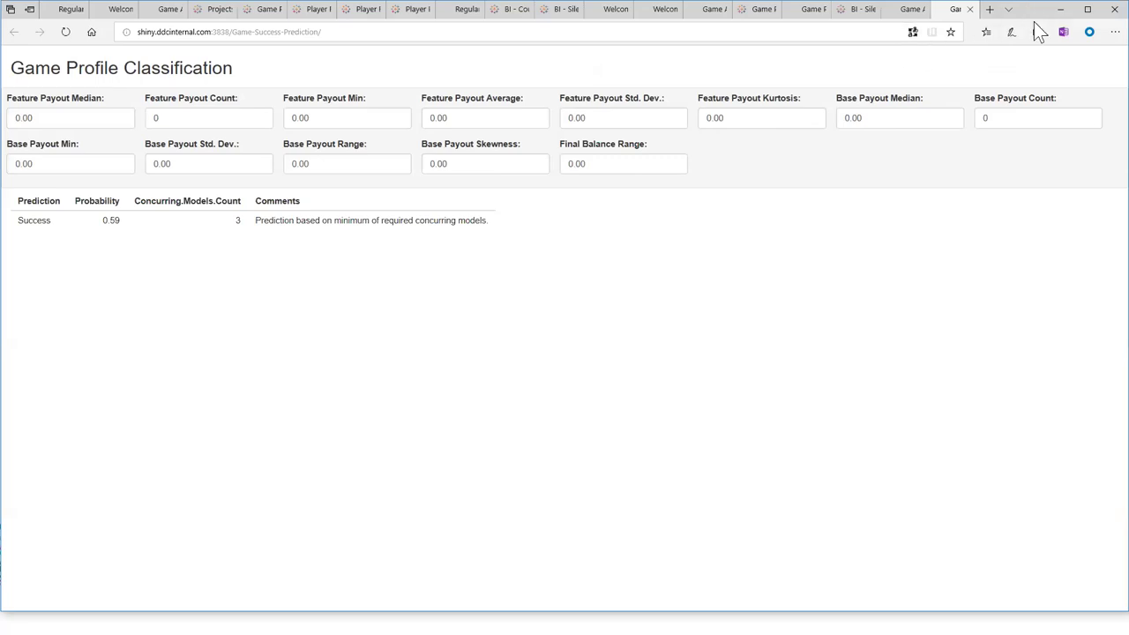
{"action": "key", "text": "super+Right"}
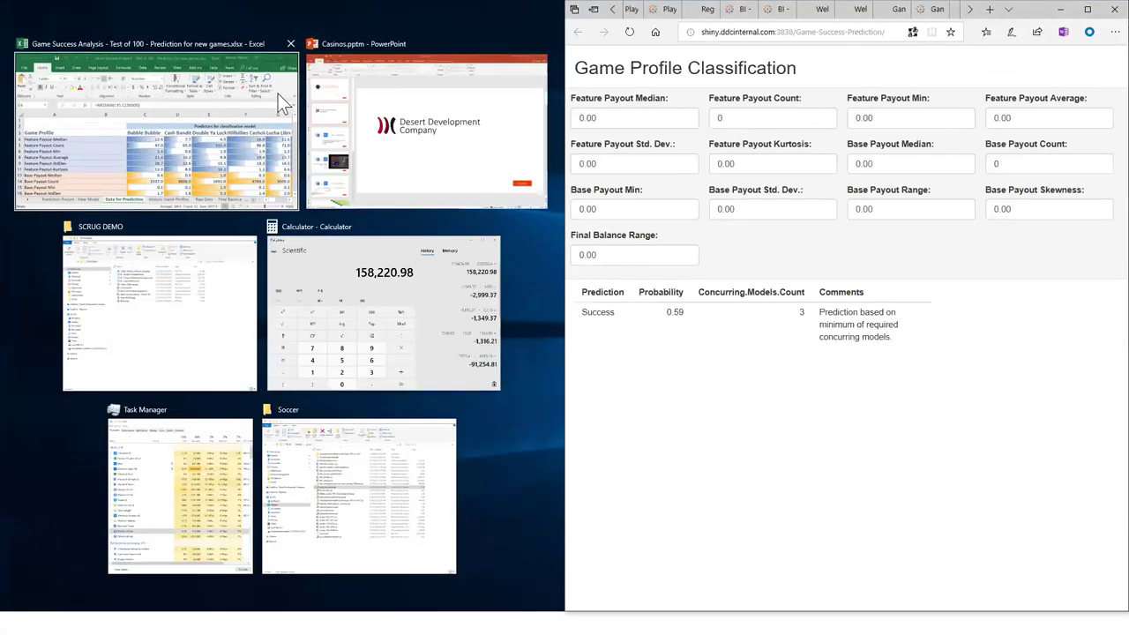
{"action": "left_click", "coordinate": [353, 114]}
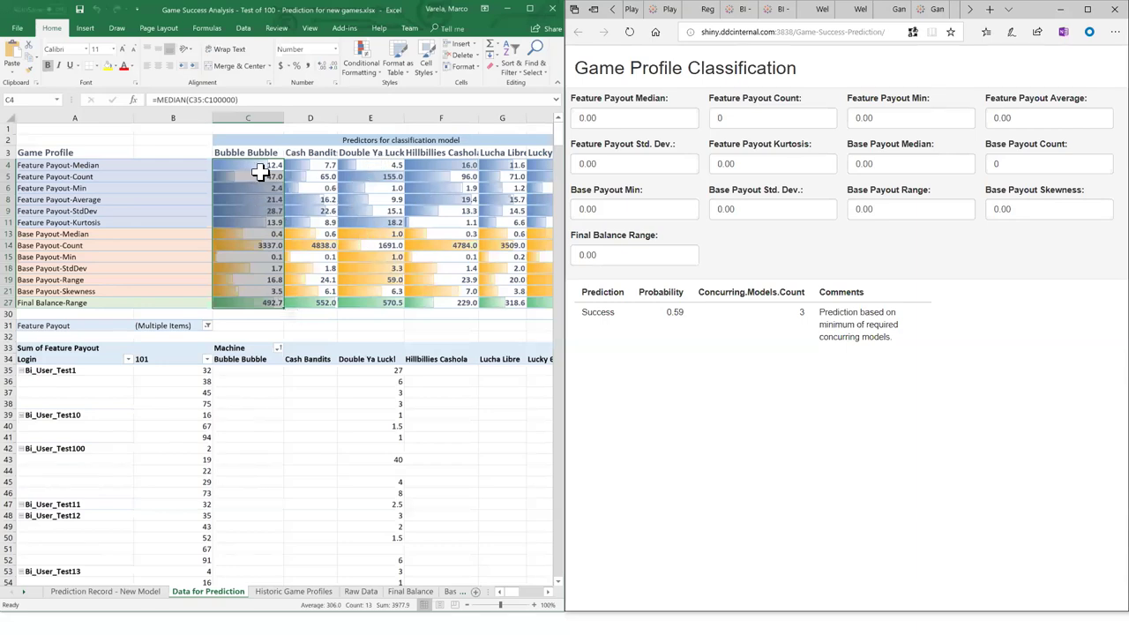
Enter Bubble Bubble's feature payout values in the classification form: Median 12.4, Count 47, Min 2.4 and Average 21.4
{"action": "left_click_drag", "start_coordinate": [260, 167], "coordinate": [255, 302]}
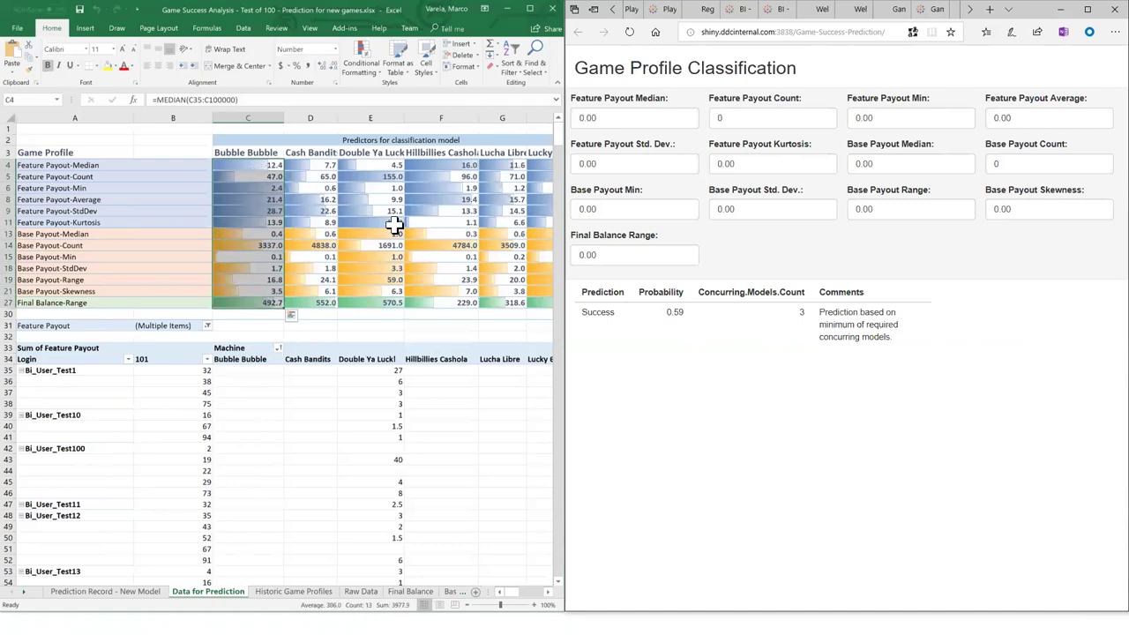
{"action": "double_click", "coordinate": [617, 116]}
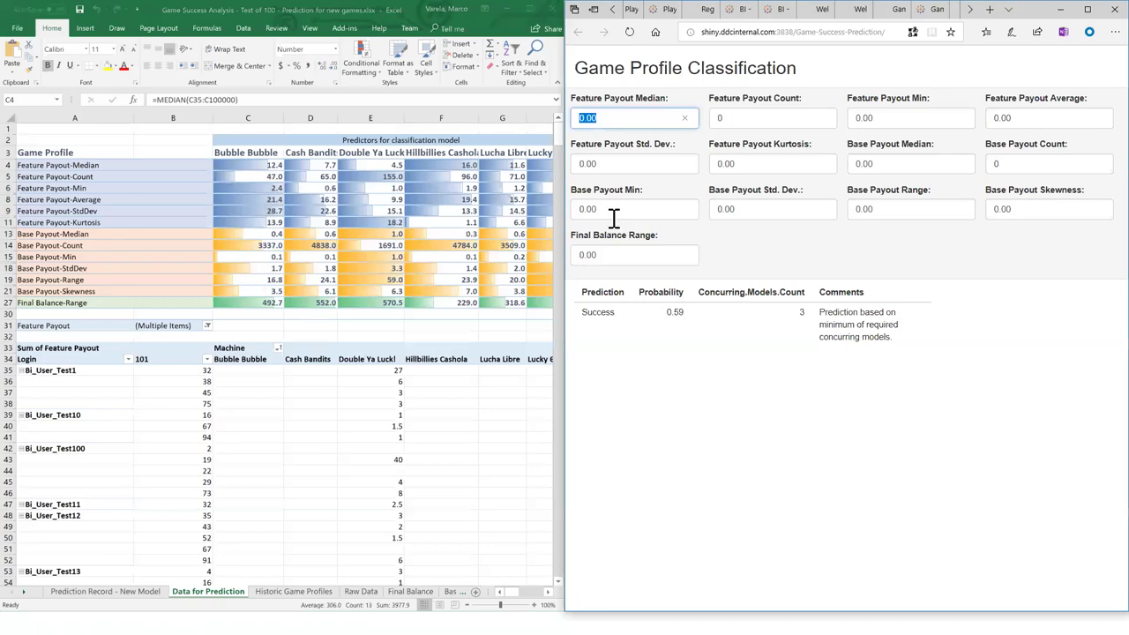
{"action": "type", "text": "12.4"}
{"action": "key", "text": "Tab"}
{"action": "type", "text": "47"}
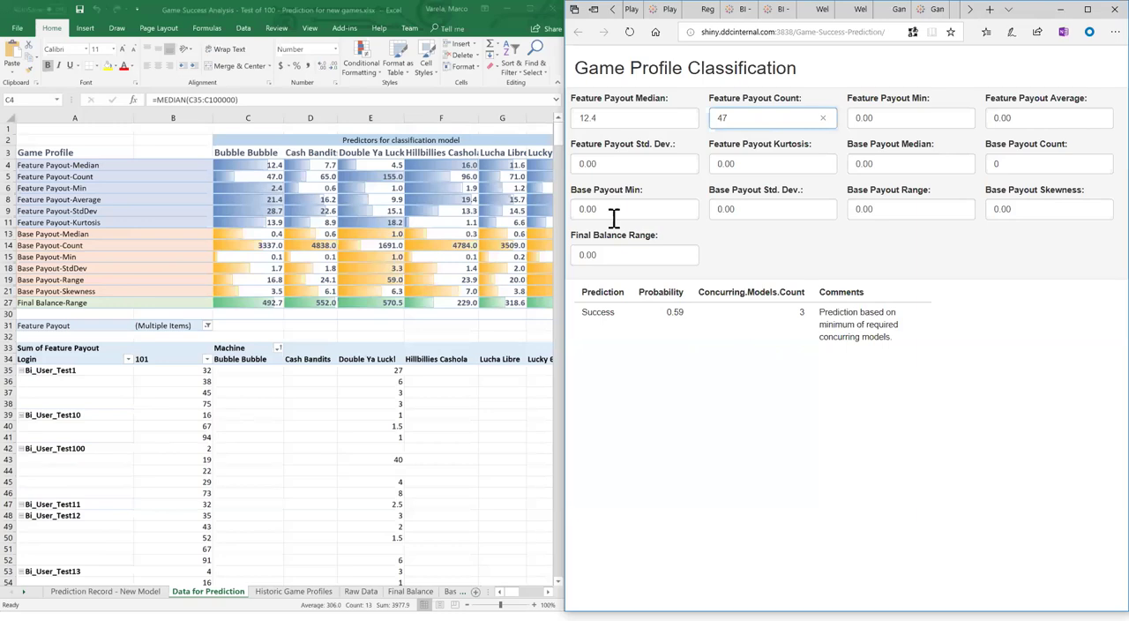
{"action": "key", "text": "Tab"}
{"action": "type", "text": "2.4"}
{"action": "key", "text": "Tab"}
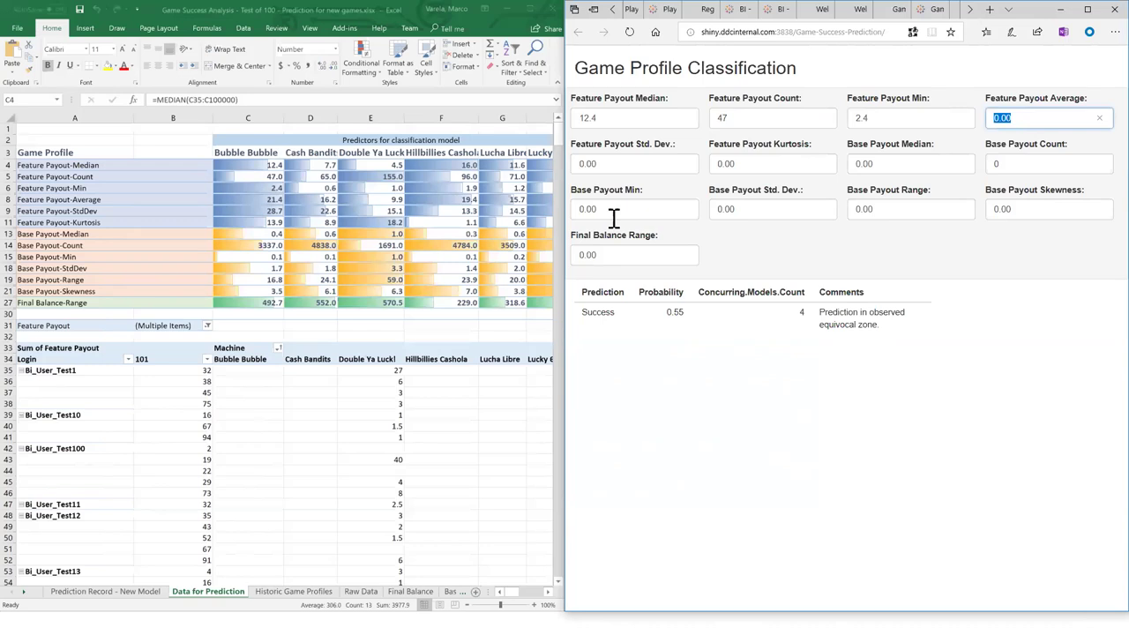
{"action": "type", "text": "21.4"}
{"action": "key", "text": "Tab"}
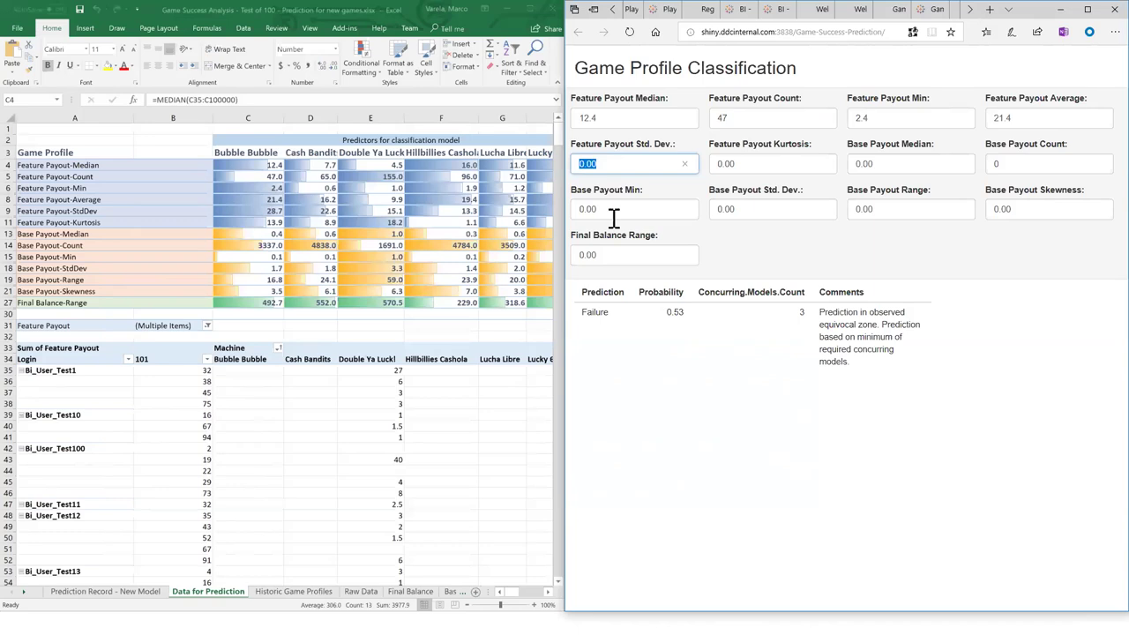
Set Feature Payout Std. Dev. to 28.7, Feature Payout Kurtosis to 13.9, Base Payout Median to 0.4 and Base Payout Count to 3337
{"action": "type", "text": "28.7"}
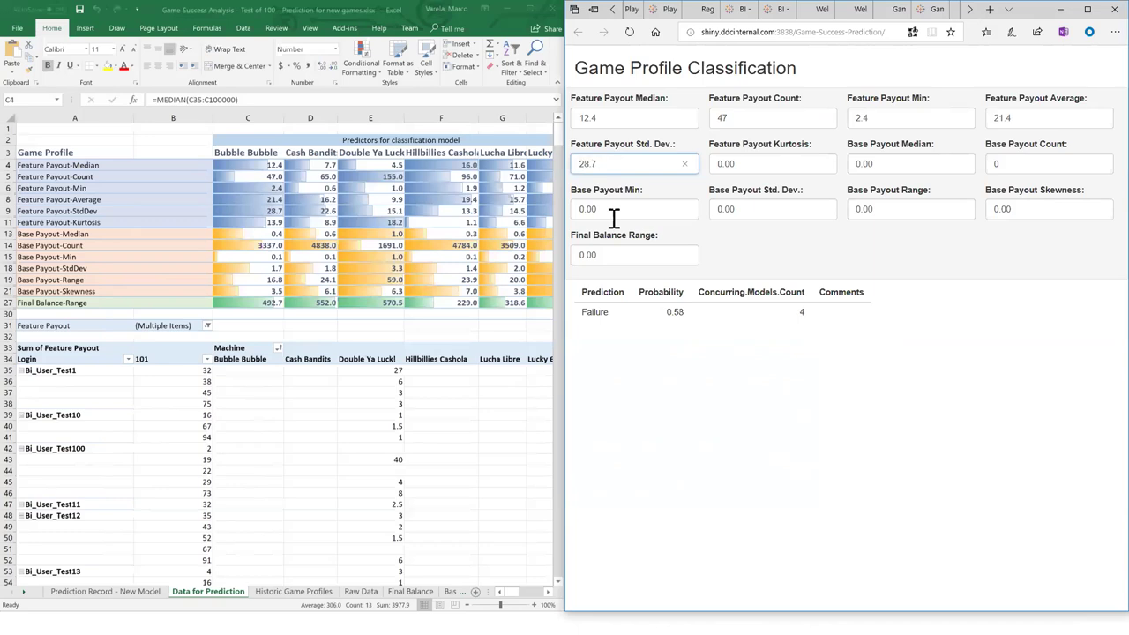
{"action": "key", "text": "Tab"}
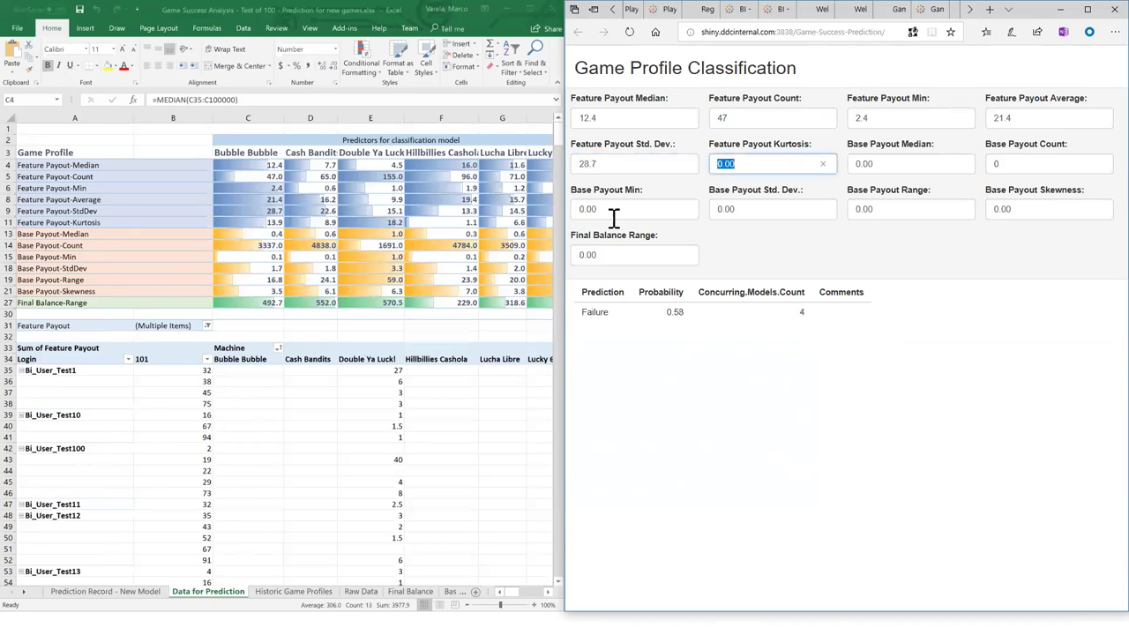
{"action": "type", "text": "13.9"}
{"action": "key", "text": "Tab"}
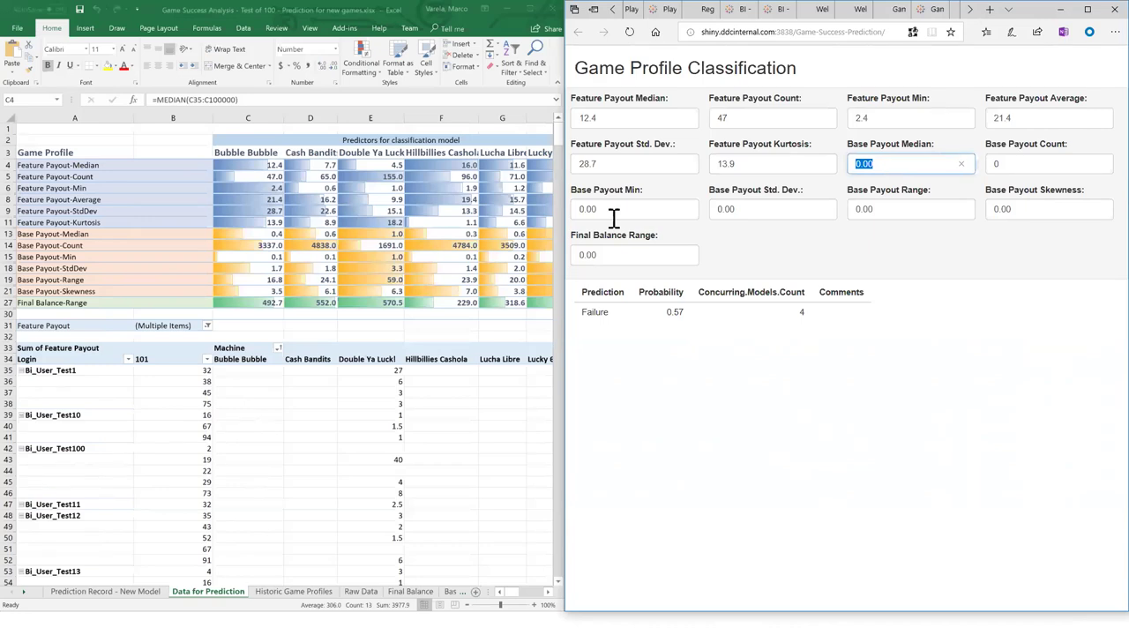
{"action": "type", "text": "0.4"}
{"action": "key", "text": "Tab"}
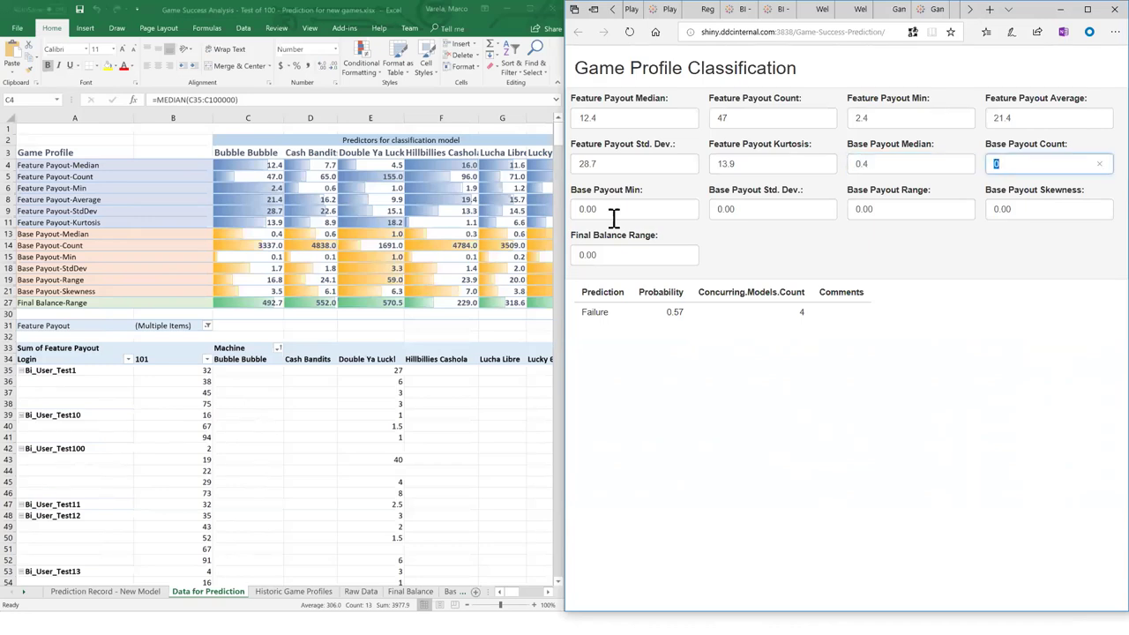
{"action": "type", "text": "3337"}
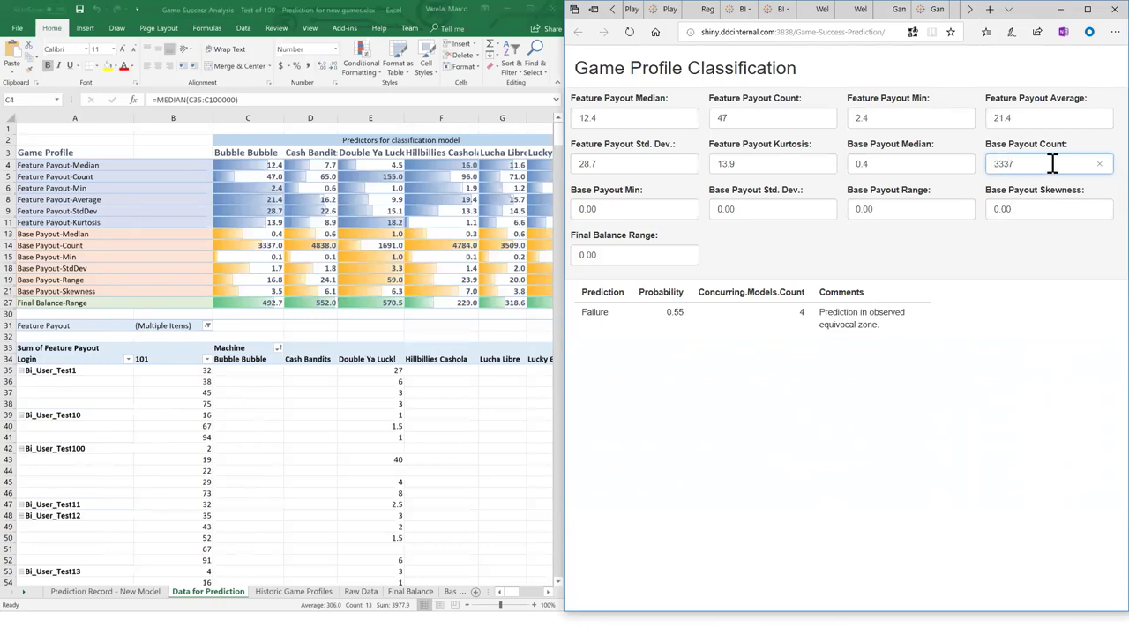
{"action": "left_click_drag", "start_coordinate": [978, 164], "coordinate": [1019, 167]}
{"action": "left_click_drag", "start_coordinate": [1041, 165], "coordinate": [992, 168]}
Set Bubble Bubble's Base Payout Min to 0.1 and Base Payout Std. Dev. to 1.7
{"action": "left_click", "coordinate": [611, 212]}
{"action": "left_click_drag", "start_coordinate": [611, 212], "coordinate": [518, 216]}
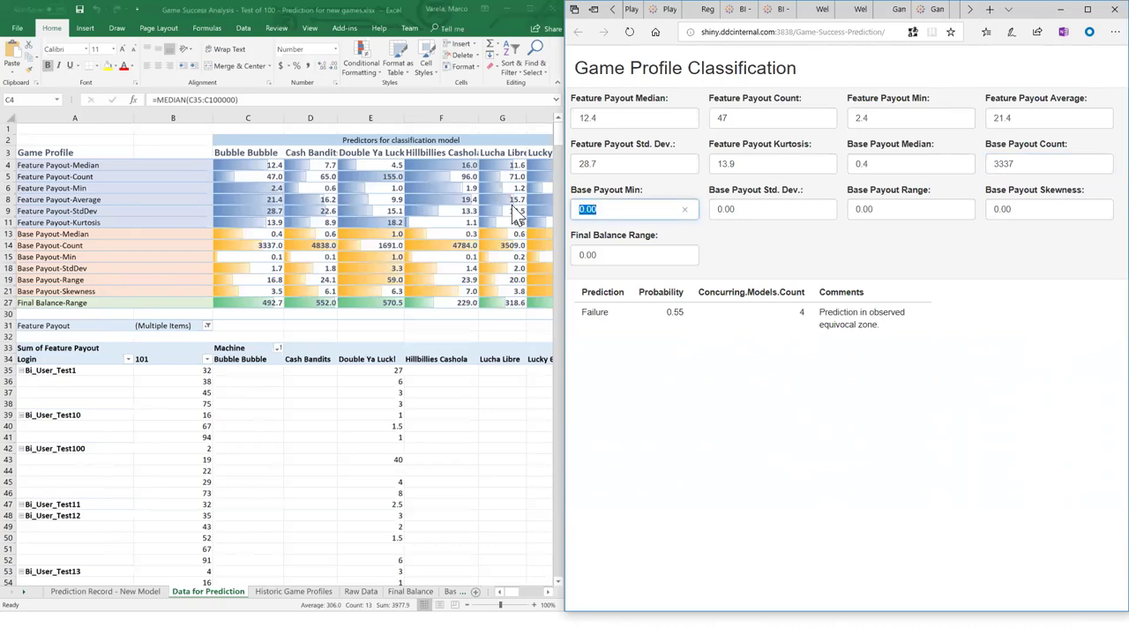
{"action": "type", "text": "0.1"}
{"action": "key", "text": "Tab"}
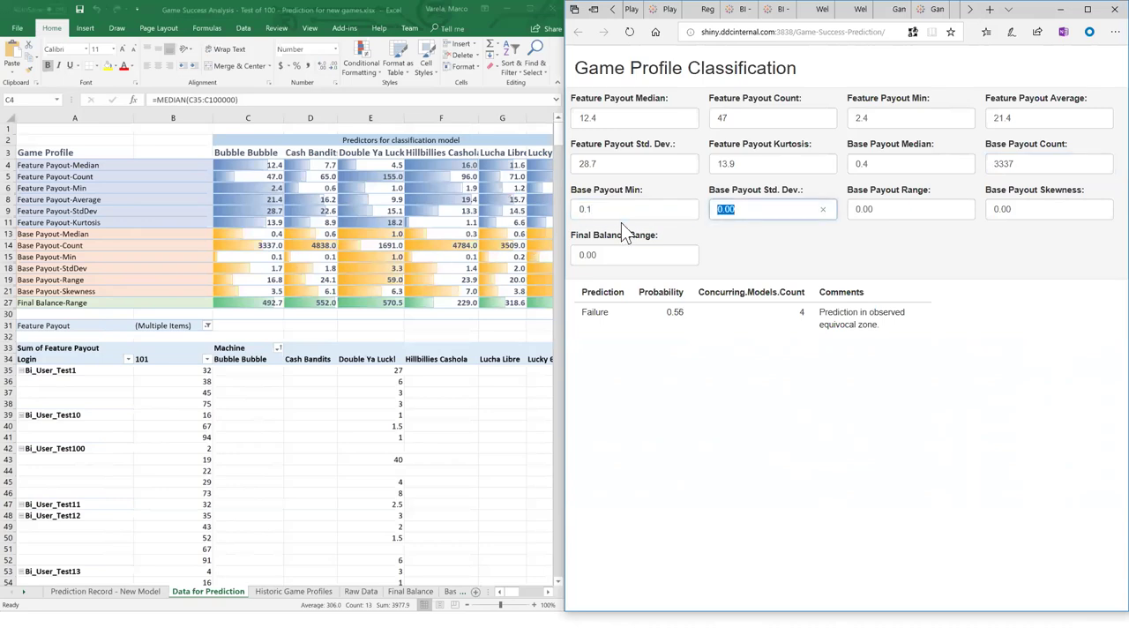
{"action": "type", "text": "1.7"}
{"action": "key", "text": "Tab"}
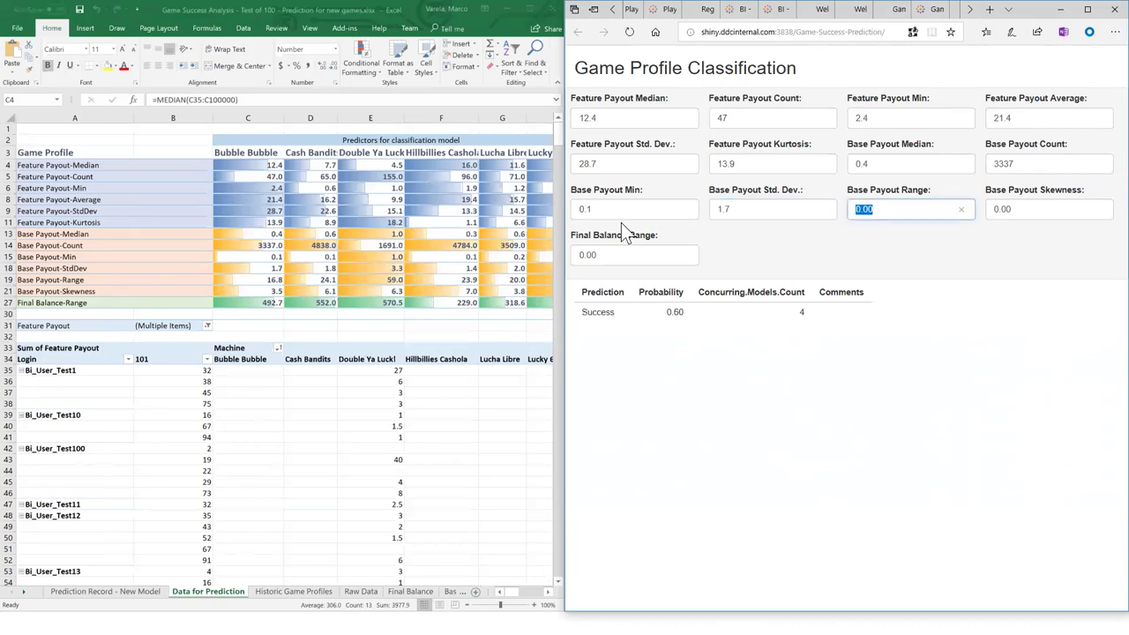
{"action": "type", "text": "16.8"}
{"action": "key", "text": "Tab"}
{"action": "type", "text": "3.5"}
{"action": "key", "text": "Tab"}
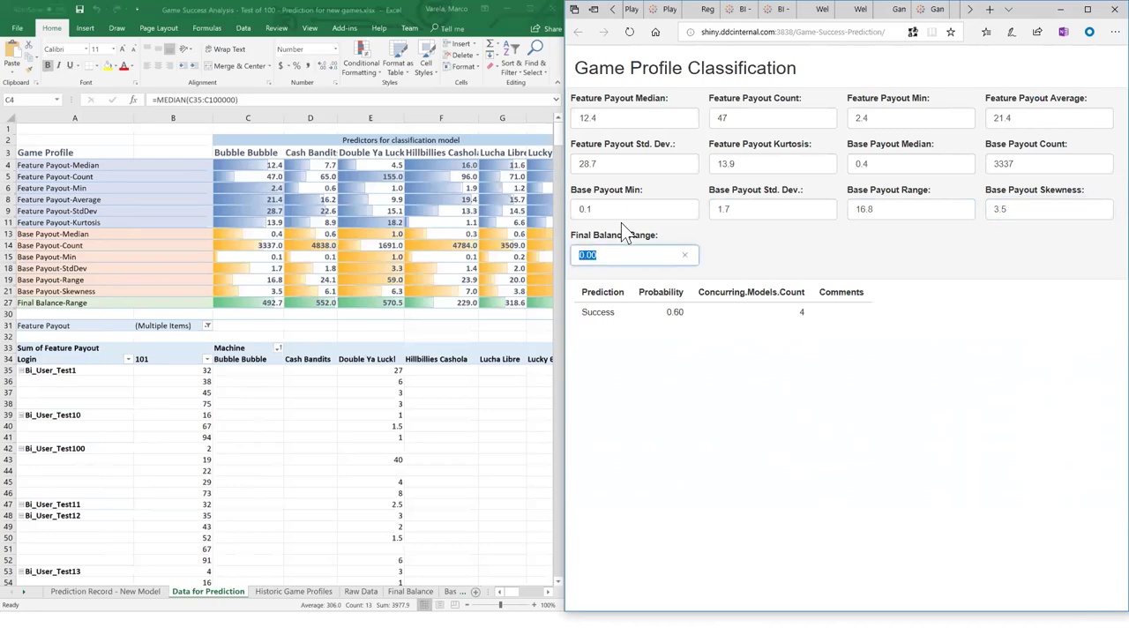
{"action": "type", "text": "492.7"}
{"action": "left_click", "coordinate": [640, 389]}
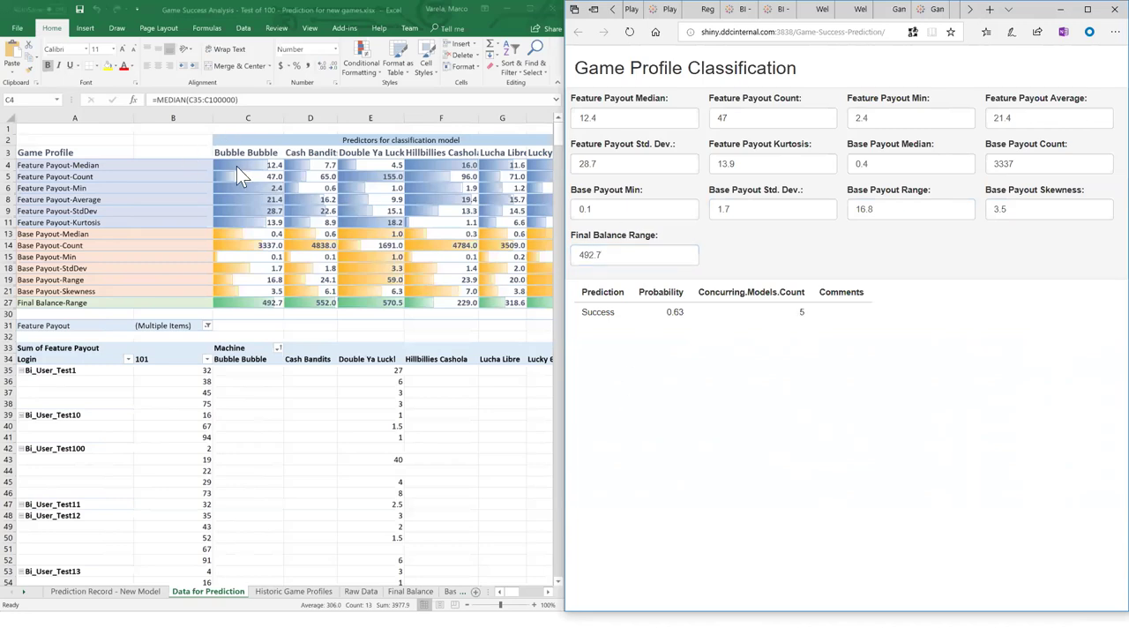
Examine the prediction, probability and concurring models count for the Bubble Bubble profile
{"action": "double_click", "coordinate": [673, 313]}
{"action": "left_click_drag", "start_coordinate": [614, 314], "coordinate": [575, 314]}
{"action": "left_click", "coordinate": [636, 323]}
{"action": "mouse_move", "coordinate": [807, 311]}
{"action": "left_mouse_down"}
{"action": "mouse_move", "coordinate": [573, 321]}
{"action": "mouse_move", "coordinate": [810, 315]}
{"action": "left_mouse_up"}
{"action": "left_click", "coordinate": [618, 315]}
{"action": "left_click", "coordinate": [732, 318]}
Replace the feature payout values with Hillbillies Cashola's: Median 16, Count 96, Min 1.9 and Average 19.4
{"action": "left_click", "coordinate": [626, 120]}
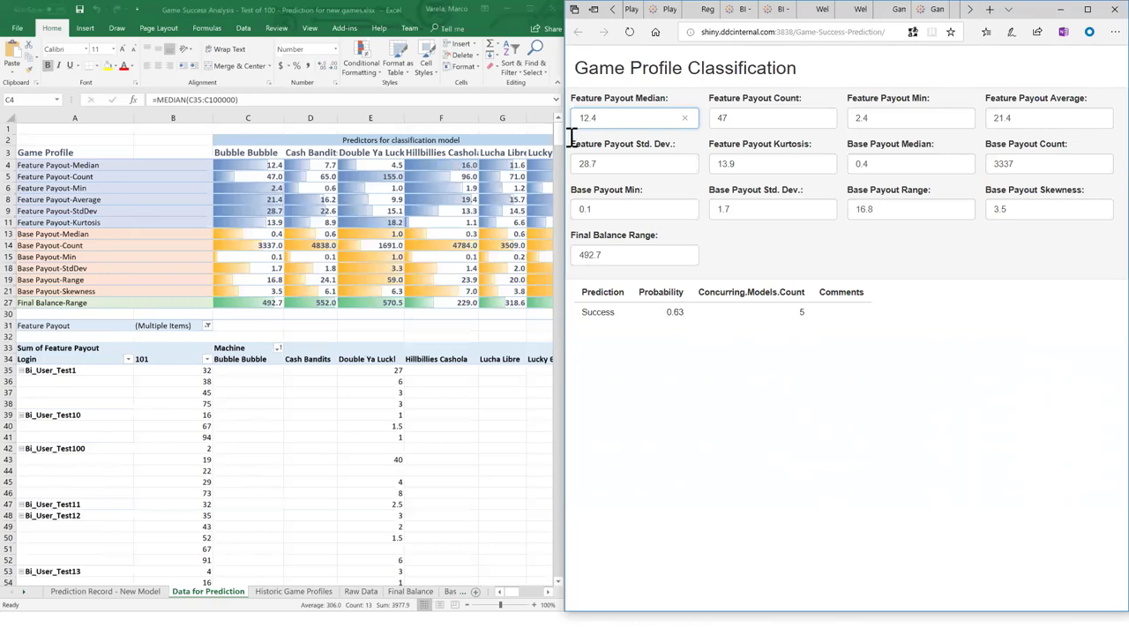
{"action": "double_click", "coordinate": [604, 120]}
{"action": "type", "text": "156"}
{"action": "double_click", "coordinate": [615, 120]}
{"action": "type", "text": "16"}
{"action": "key", "text": "Tab"}
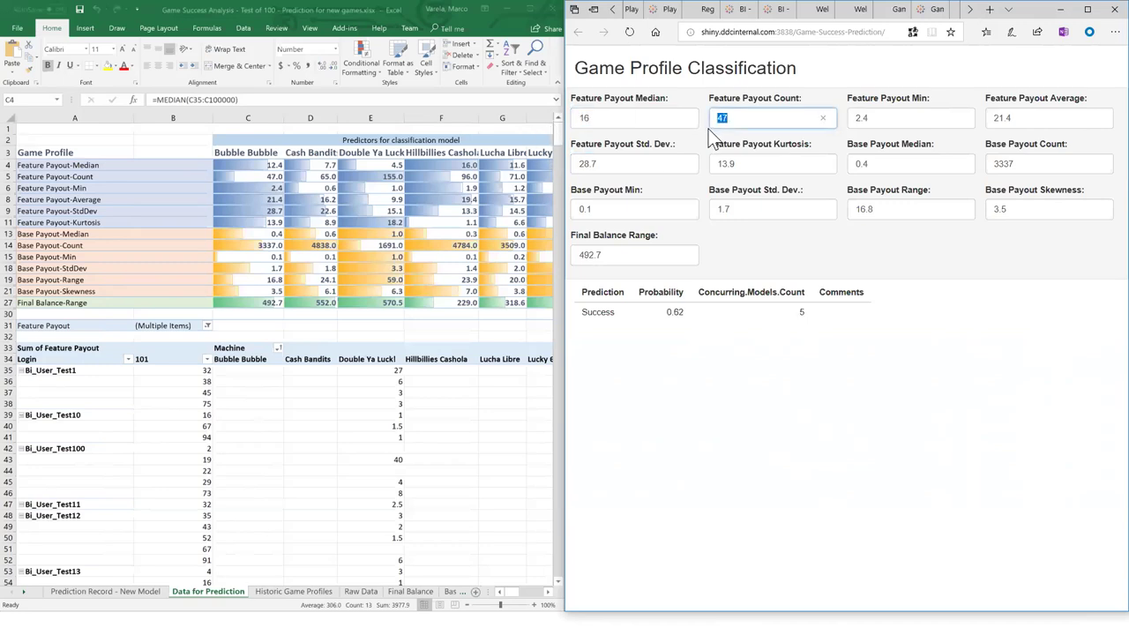
{"action": "type", "text": "96"}
{"action": "key", "text": "Tab"}
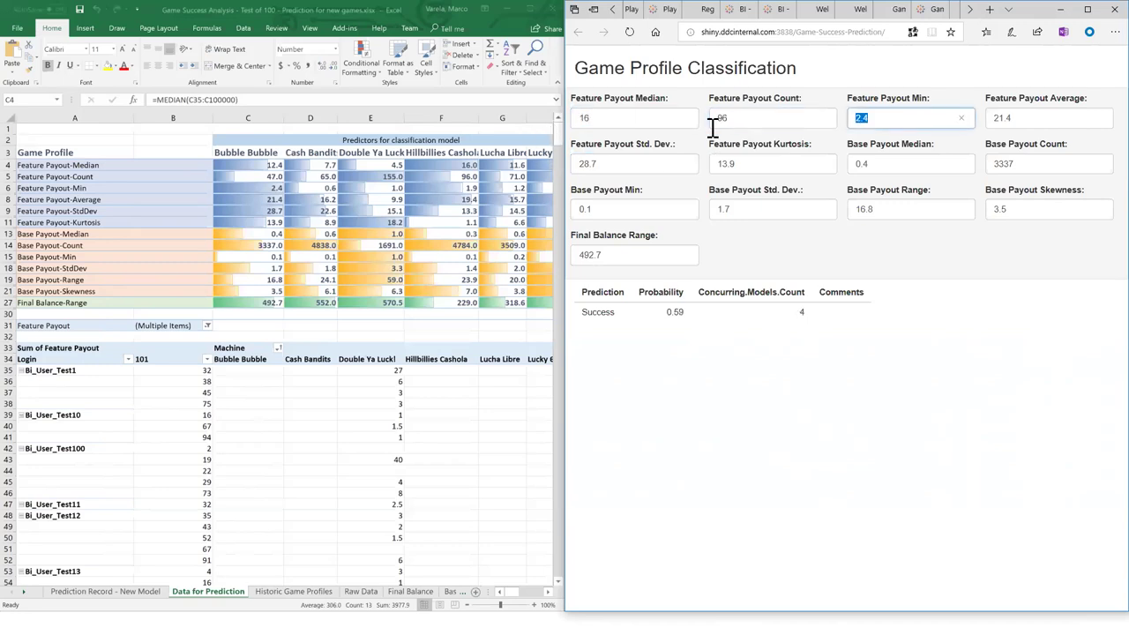
{"action": "type", "text": "1.9"}
{"action": "key", "text": "Tab"}
{"action": "type", "text": "19"}
{"action": "key", "text": "Tab"}
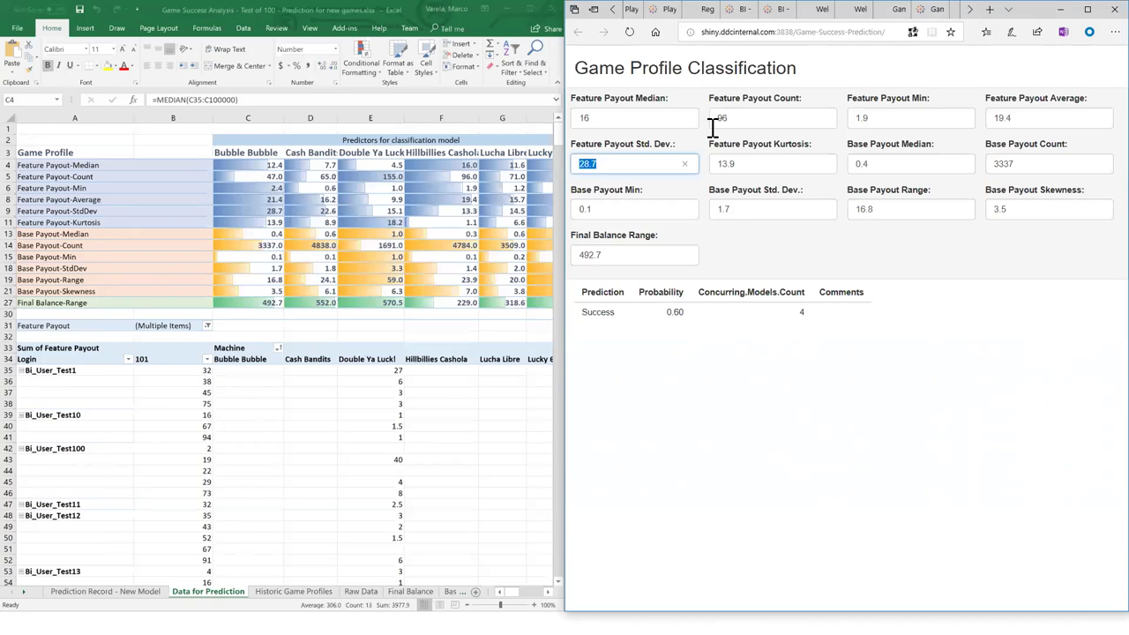
Enter Hillbillies Cashola's Feature Payout Std. Dev. 13.3 and Kurtosis 1.1, plus Base Payout Median 0.3 and Count 4784
{"action": "type", "text": "13.3"}
{"action": "key", "text": "Tab"}
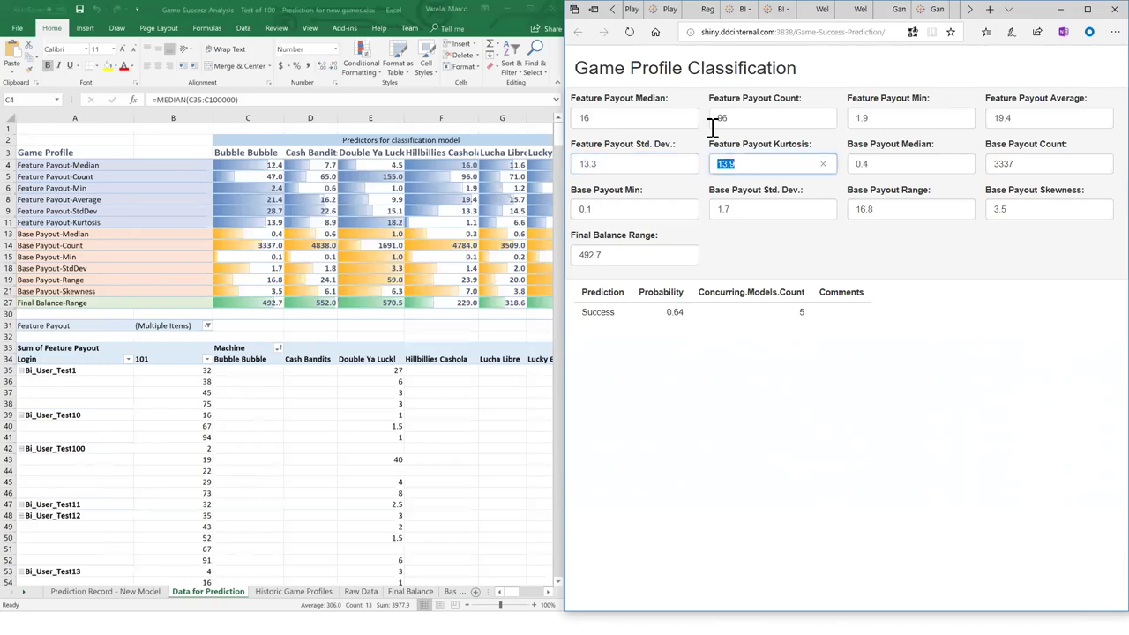
{"action": "type", "text": "1.1"}
{"action": "key", "text": "Tab"}
{"action": "type", "text": "0.3"}
{"action": "key", "text": "Tab"}
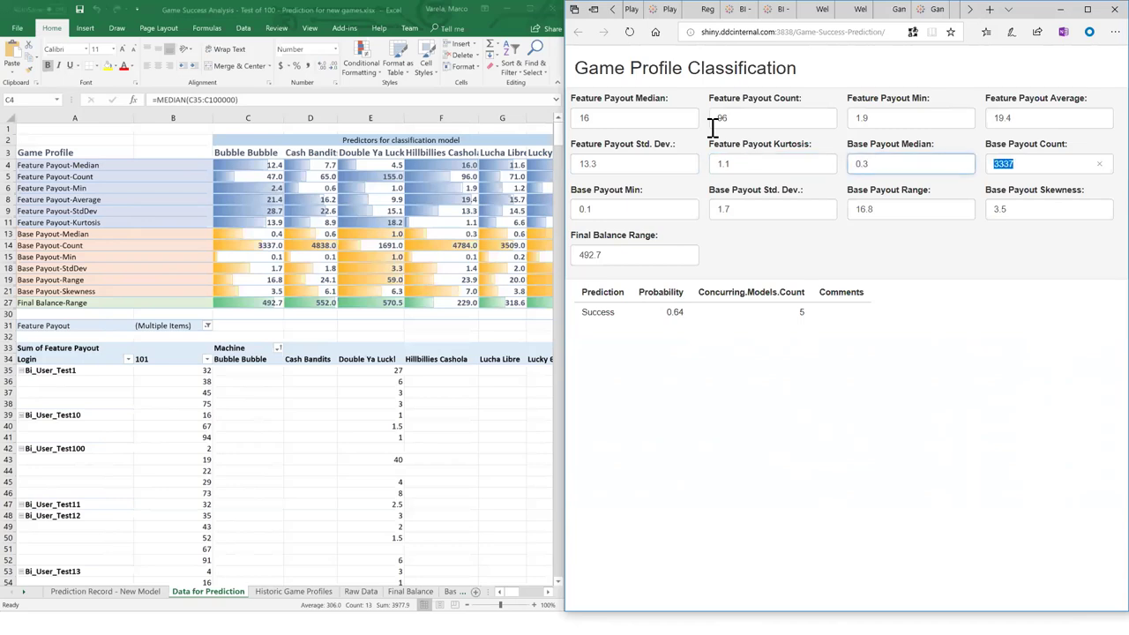
{"action": "type", "text": "4"}
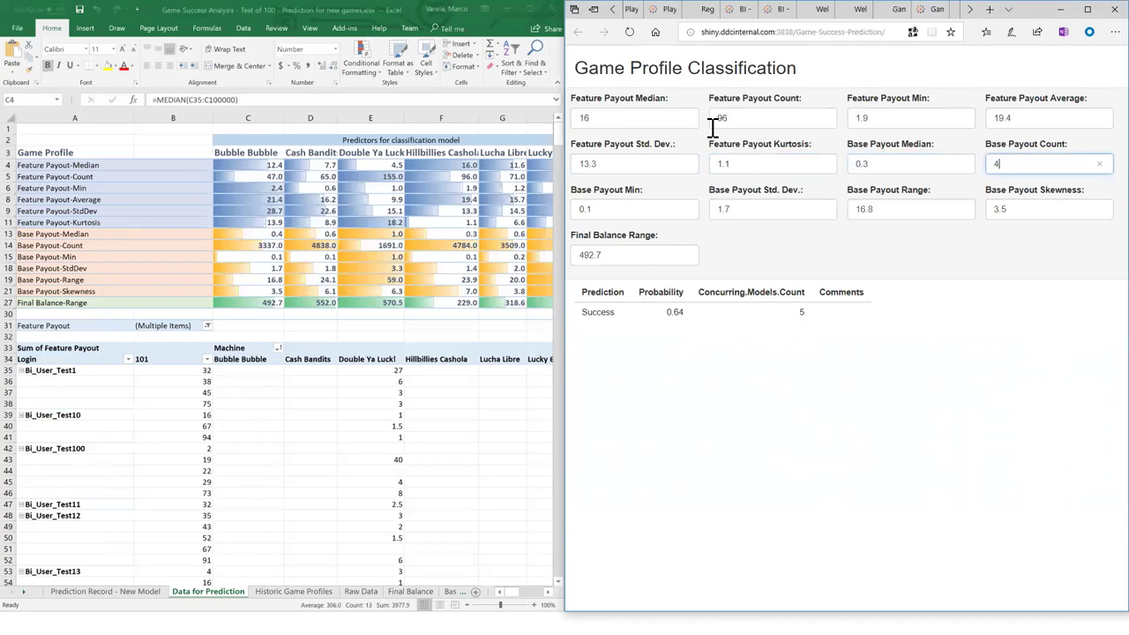
{"action": "type", "text": "784"}
{"action": "key", "text": "Tab"}
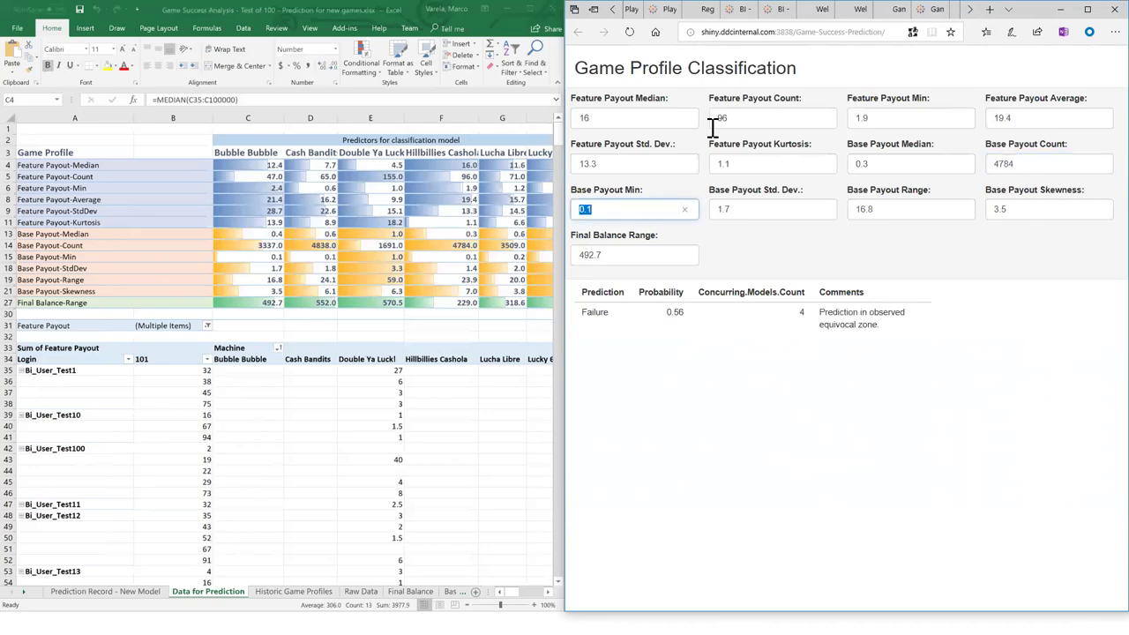
{"action": "type", "text": "0.1"}
{"action": "key", "text": "Tab"}
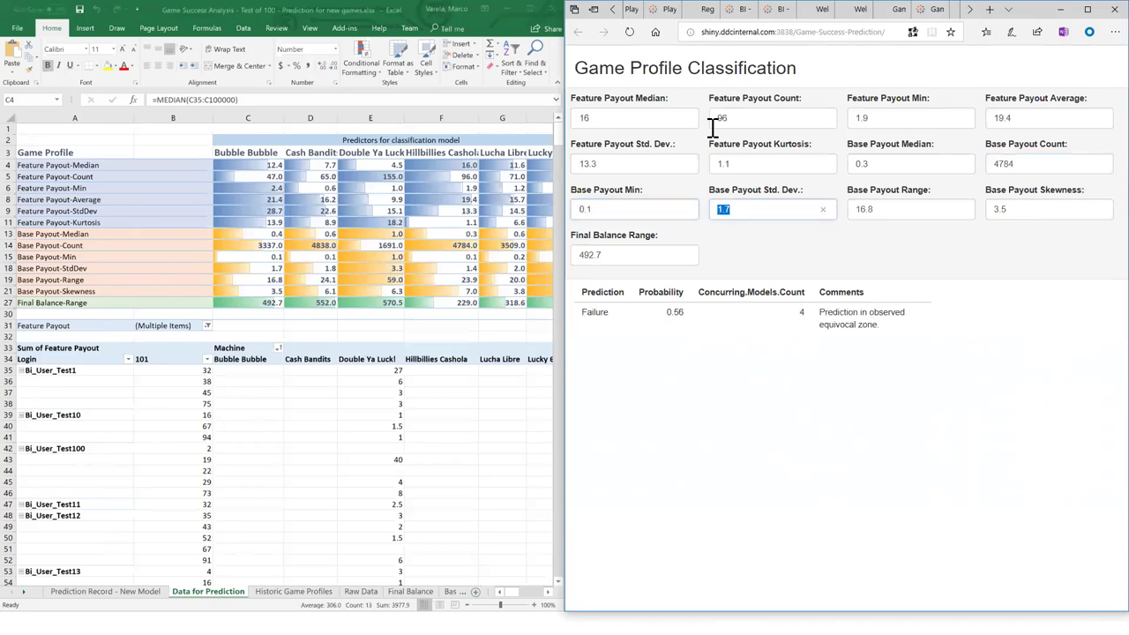
{"action": "type", "text": "1.4"}
{"action": "key", "text": "Tab"}
{"action": "type", "text": "2"}
{"action": "key", "text": "Tab"}
{"action": "type", "text": "7"}
{"action": "key", "text": "Tab"}
{"action": "type", "text": "2"}
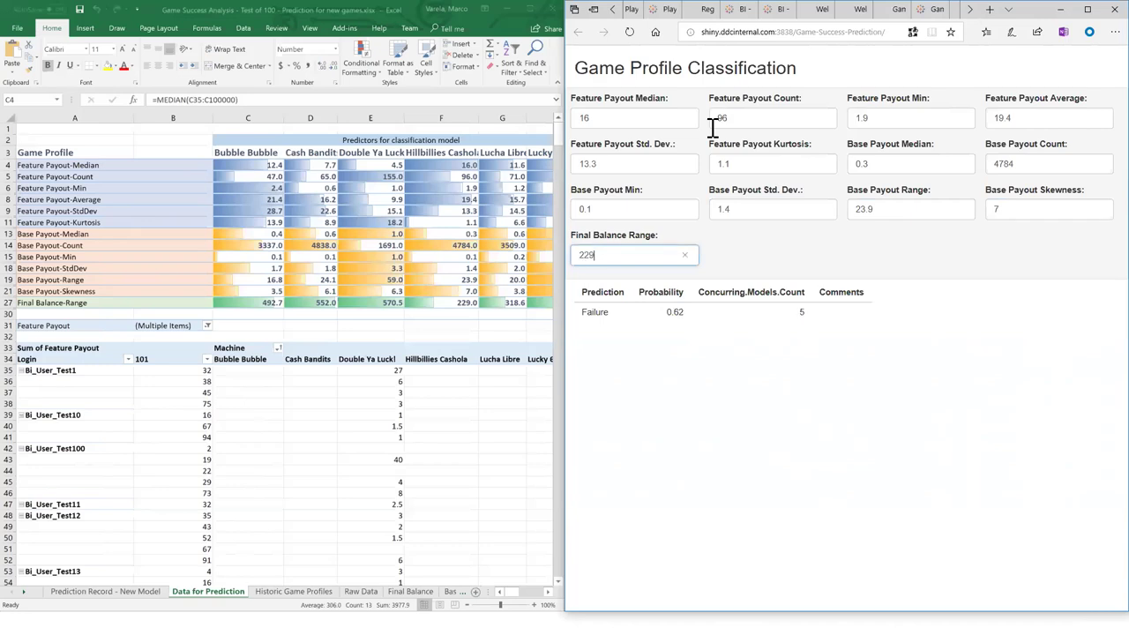
{"action": "type", "text": "29"}
{"action": "left_click", "coordinate": [634, 342]}
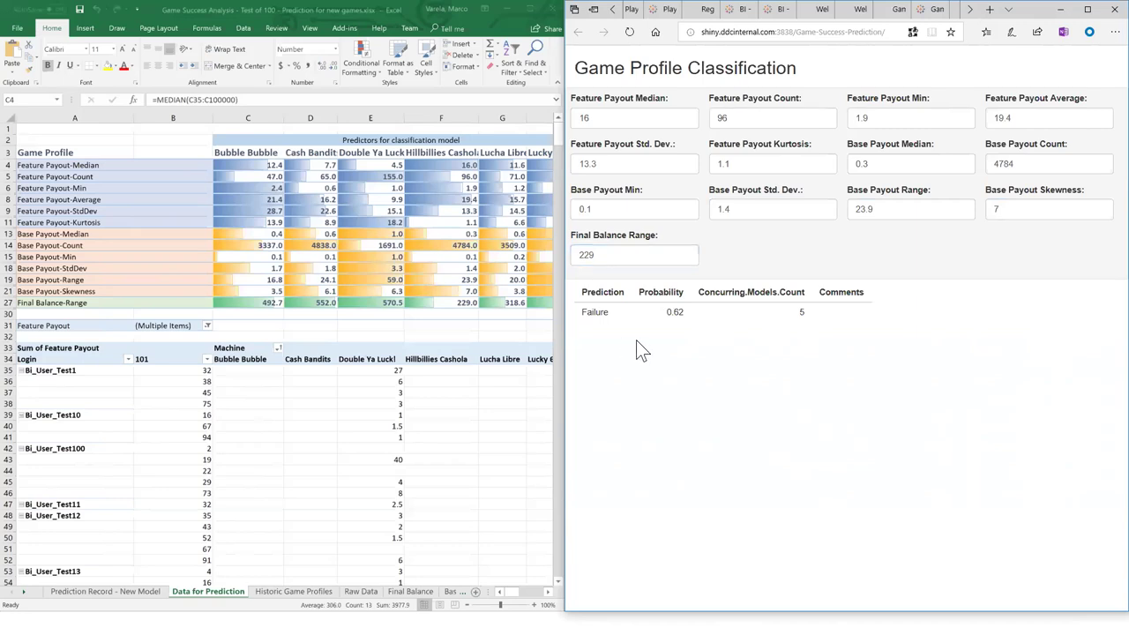
Examine the prediction outcome and its probability for the Hillbillies Cashola profile
{"action": "left_click_drag", "start_coordinate": [666, 312], "coordinate": [695, 313]}
{"action": "left_click", "coordinate": [610, 312]}
{"action": "left_click_drag", "start_coordinate": [610, 313], "coordinate": [587, 313]}
{"action": "double_click", "coordinate": [599, 312]}
{"action": "left_click", "coordinate": [719, 317]}
Minimize the Excel workbook and the browser to return to the PowerPoint slideshow
{"action": "left_click", "coordinate": [513, 13]}
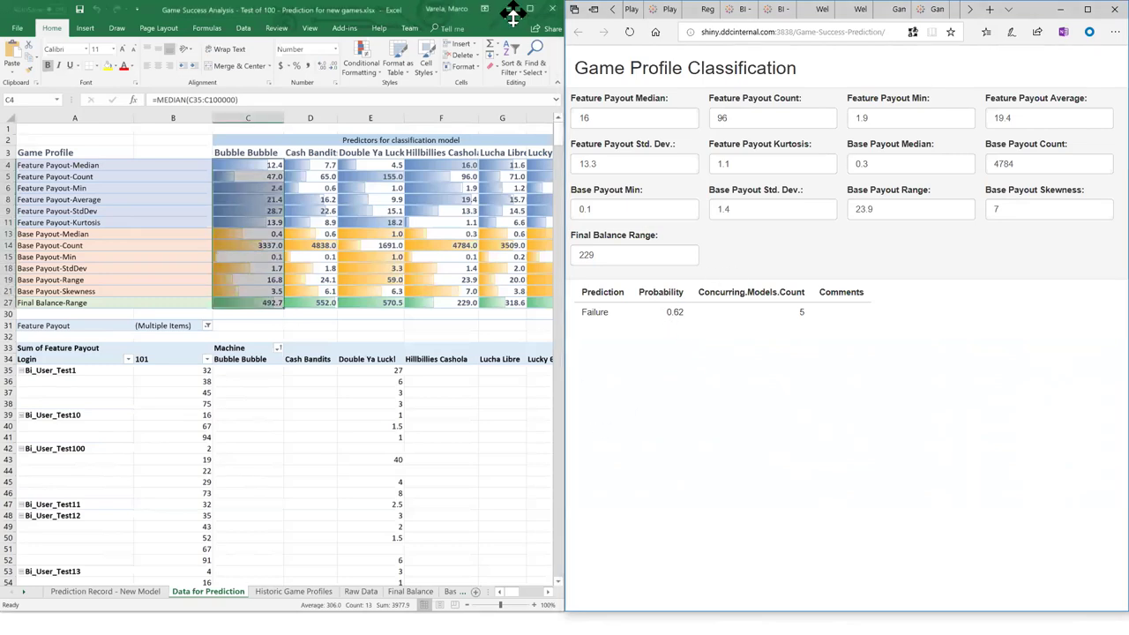
{"action": "left_click", "coordinate": [507, 9]}
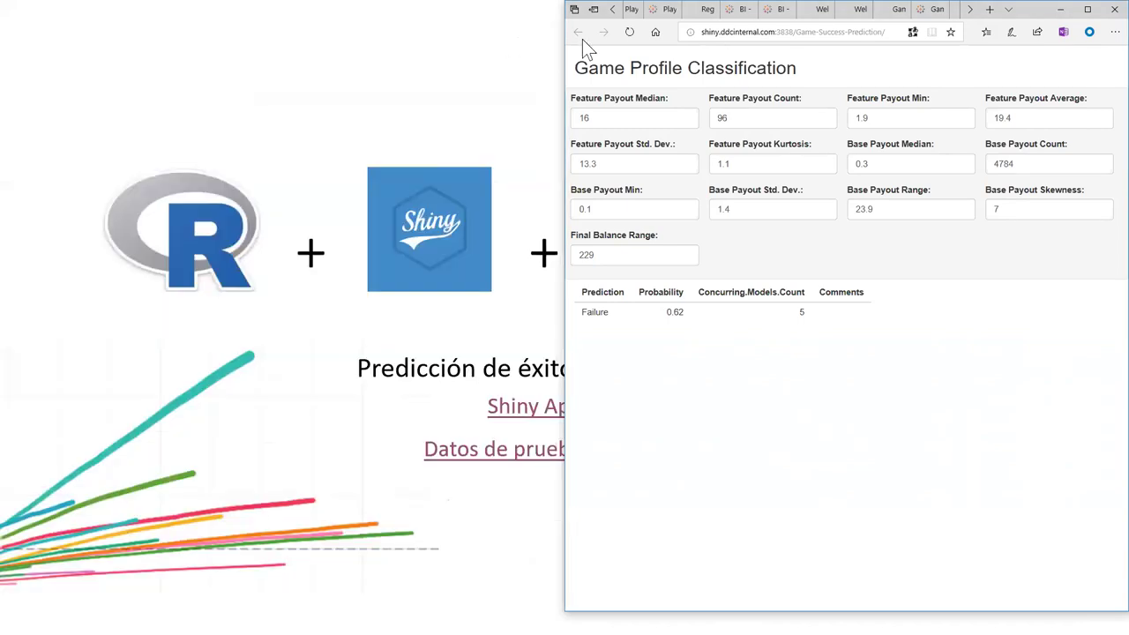
{"action": "left_click", "coordinate": [1061, 9]}
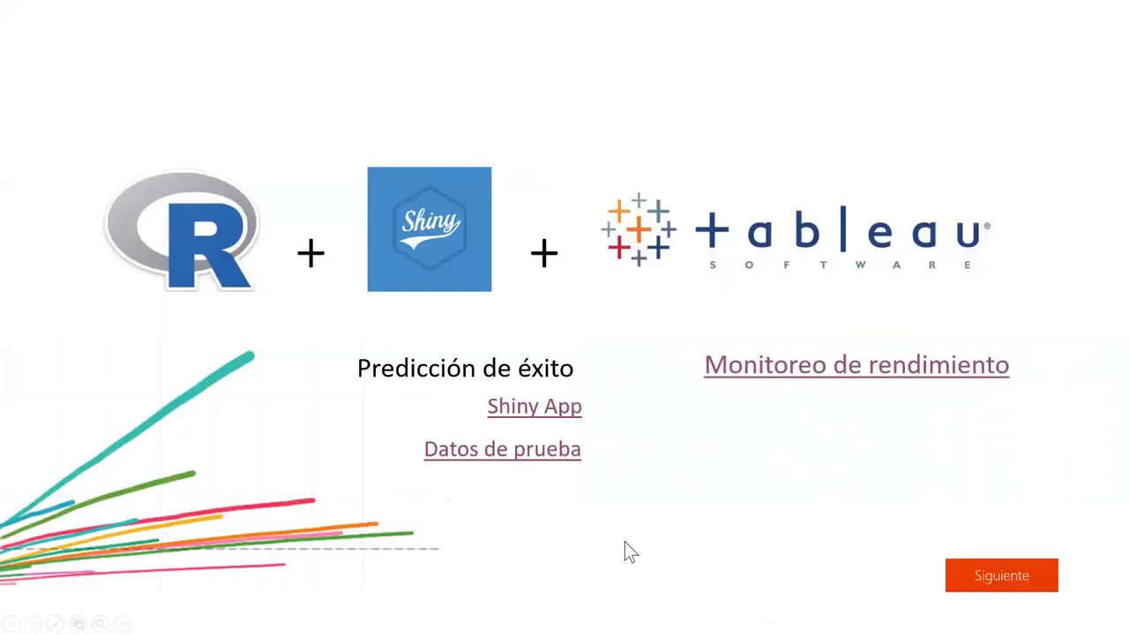
Advance to the player retention slide, open its Análisis de Retención de Jugadores link and maximize the browser window
{"action": "scroll", "coordinate": [759, 537], "scroll_direction": "down", "scroll_amount": 5}
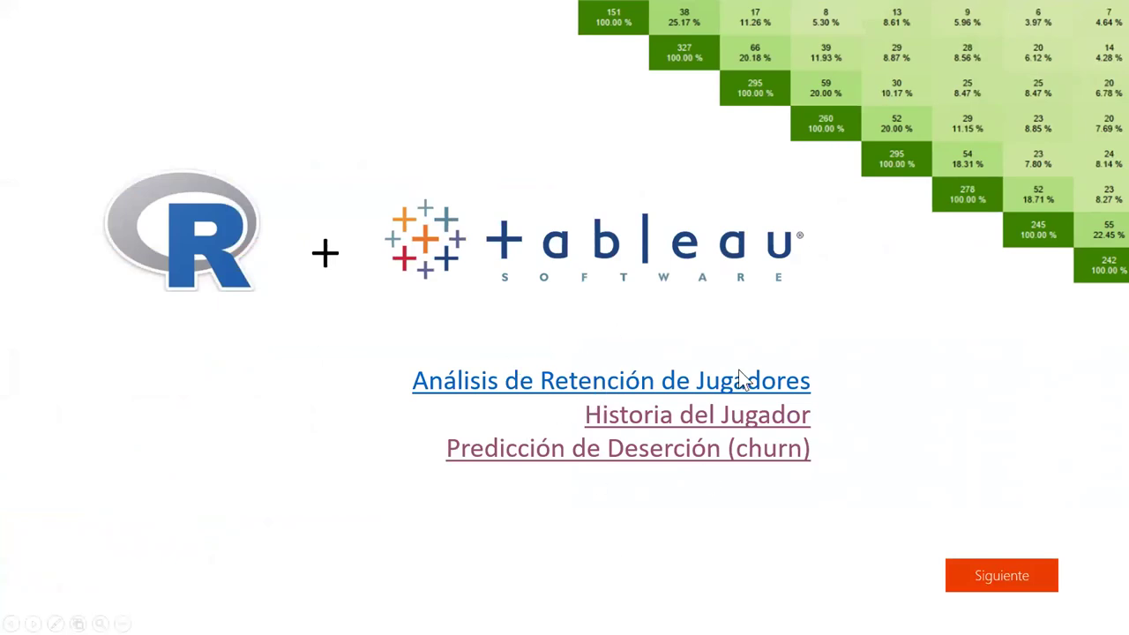
{"action": "left_click", "coordinate": [637, 396]}
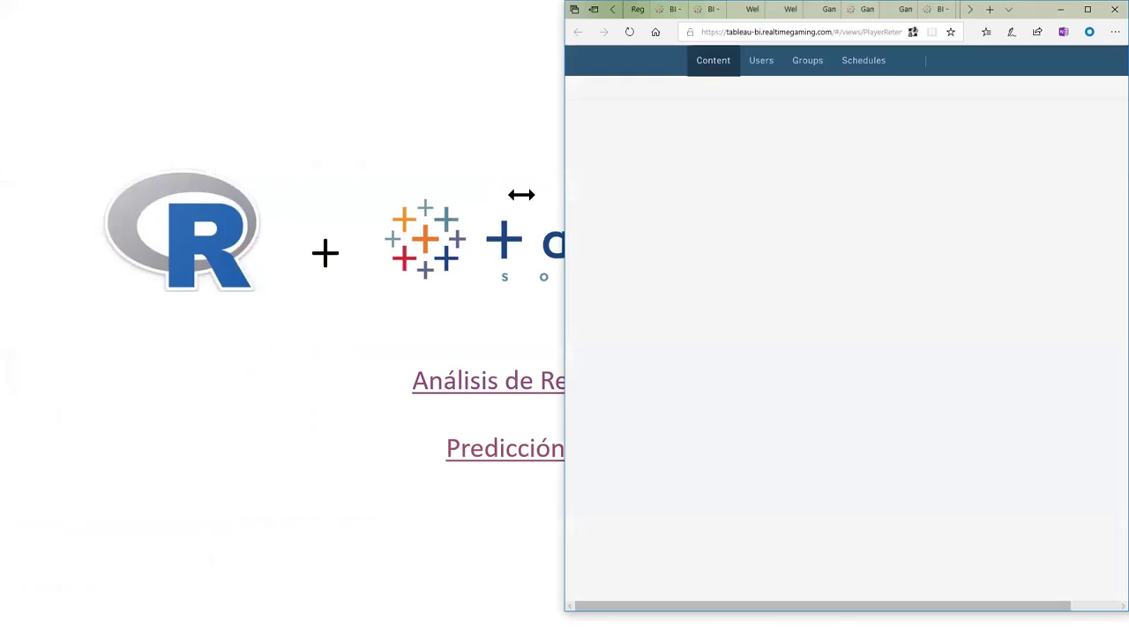
{"action": "left_click_drag", "start_coordinate": [522, 194], "coordinate": [264, 194]}
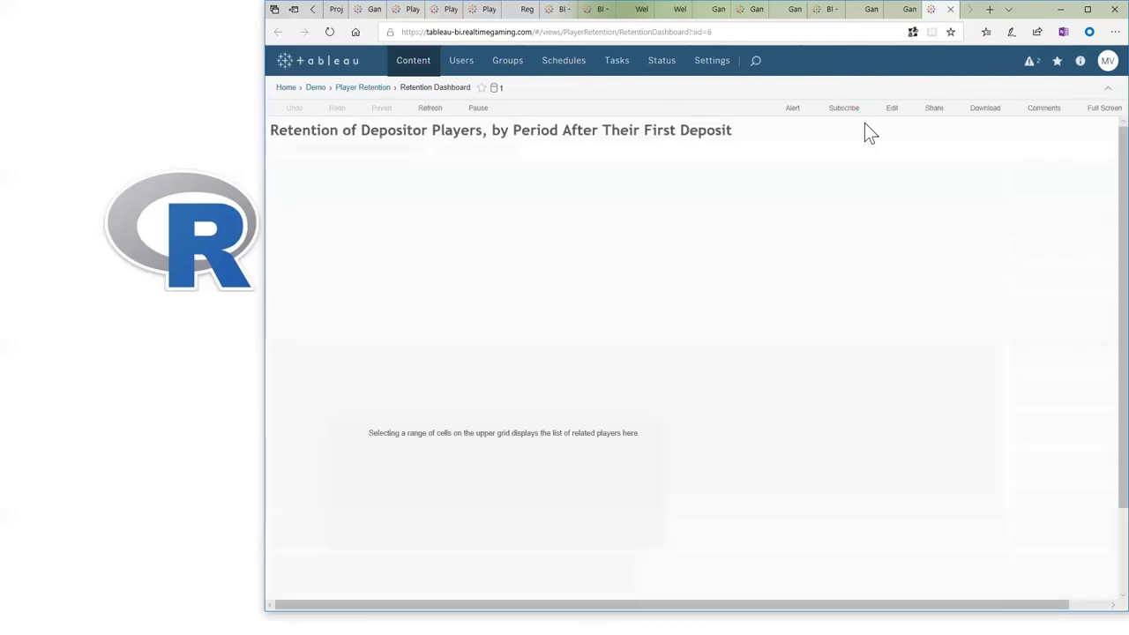
{"action": "double_click", "coordinate": [1034, 16]}
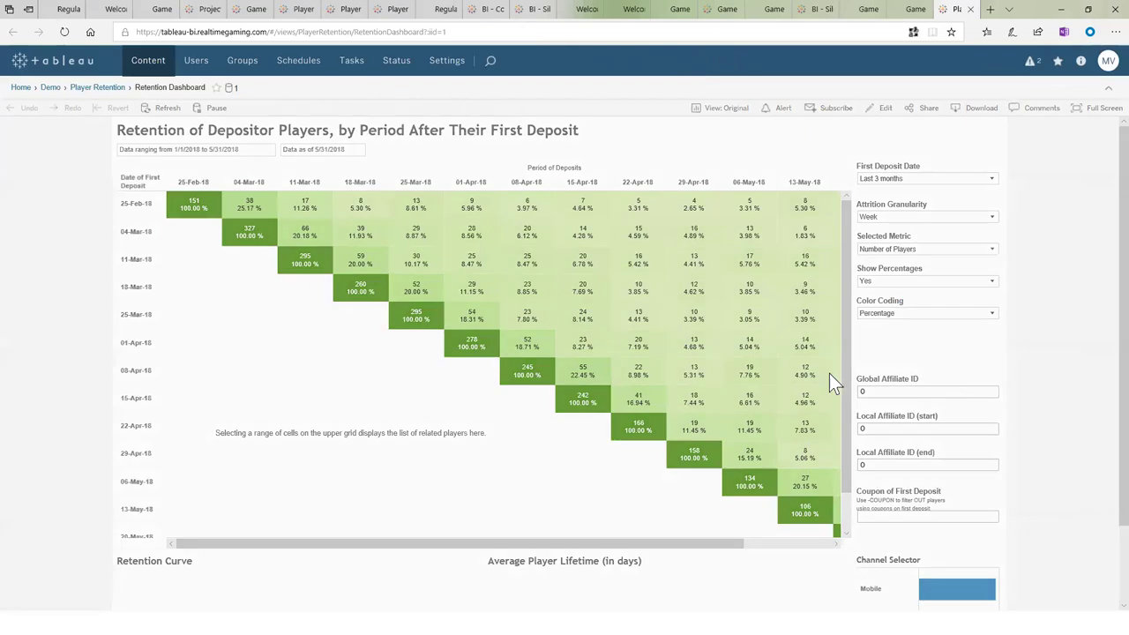
Examine the weekly retention grid of depositor players in the Retention Dashboard
{"action": "scroll", "coordinate": [740, 401], "scroll_direction": "down", "scroll_amount": 1}
{"action": "scroll", "coordinate": [794, 414], "scroll_direction": "up", "scroll_amount": 1}
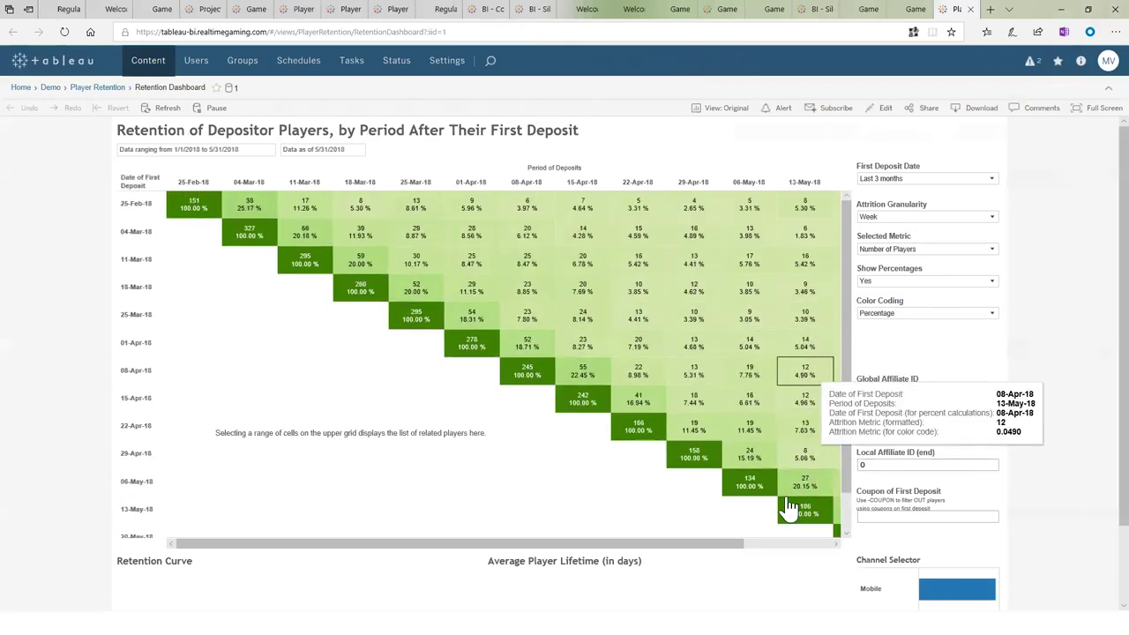
{"action": "scroll", "coordinate": [1096, 319], "scroll_direction": "down", "scroll_amount": 2}
{"action": "scroll", "coordinate": [1096, 396], "scroll_direction": "up", "scroll_amount": 1}
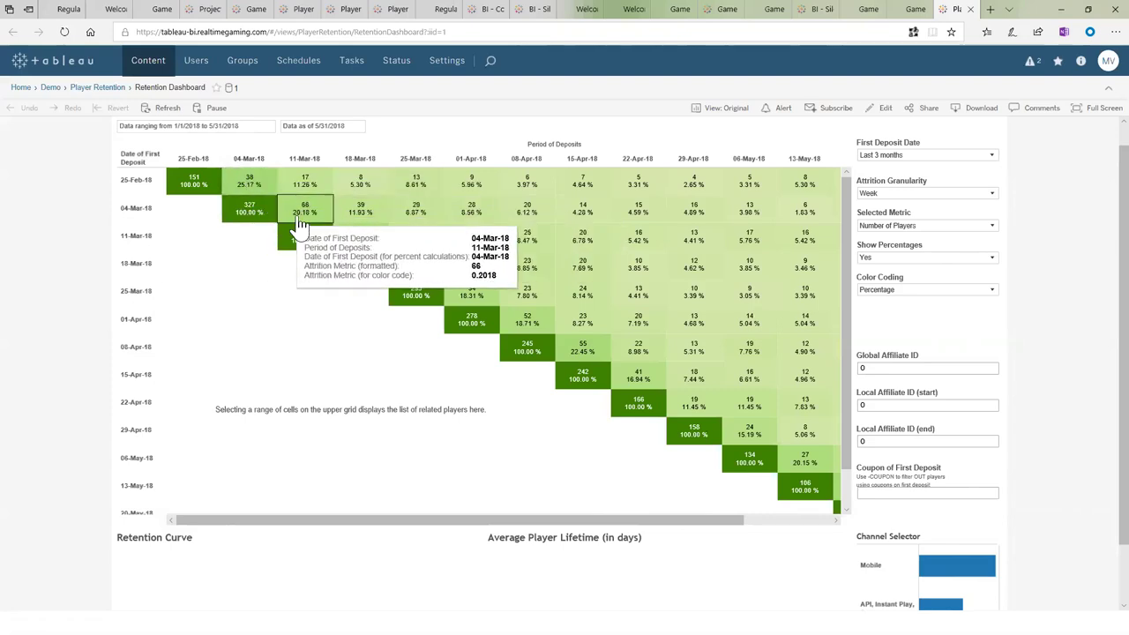
Review the later deposit periods of the retention grid and select the initial 04-Mar-18 cell of the 04-Mar-18 cohort
{"action": "left_click_drag", "start_coordinate": [569, 518], "coordinate": [530, 523]}
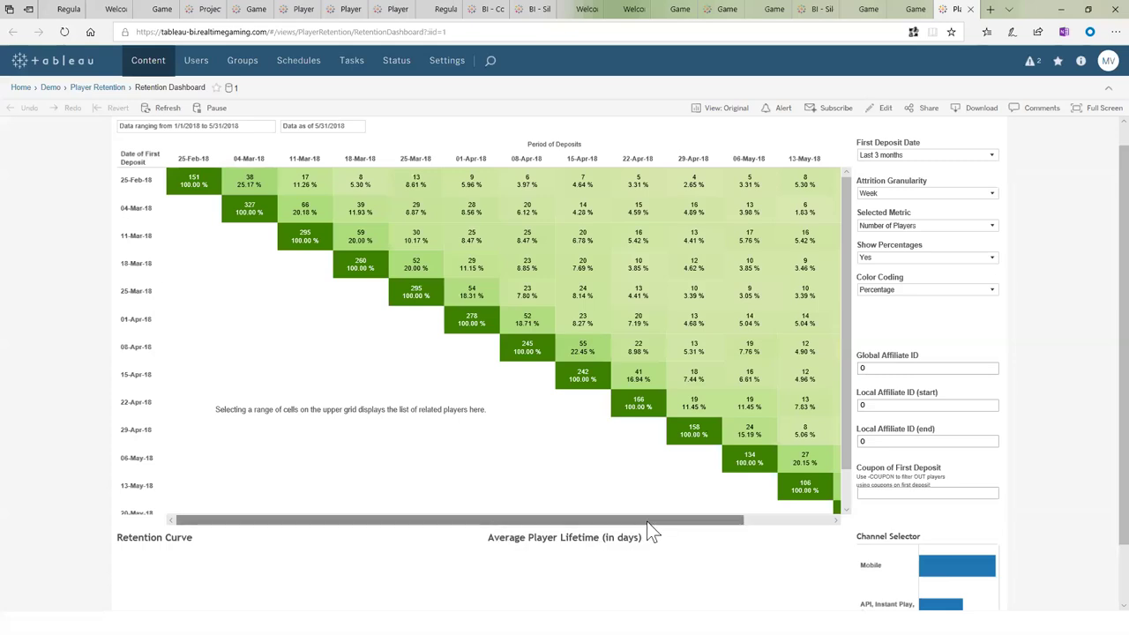
{"action": "left_click_drag", "start_coordinate": [647, 521], "coordinate": [748, 527]}
{"action": "mouse_move", "coordinate": [829, 216]}
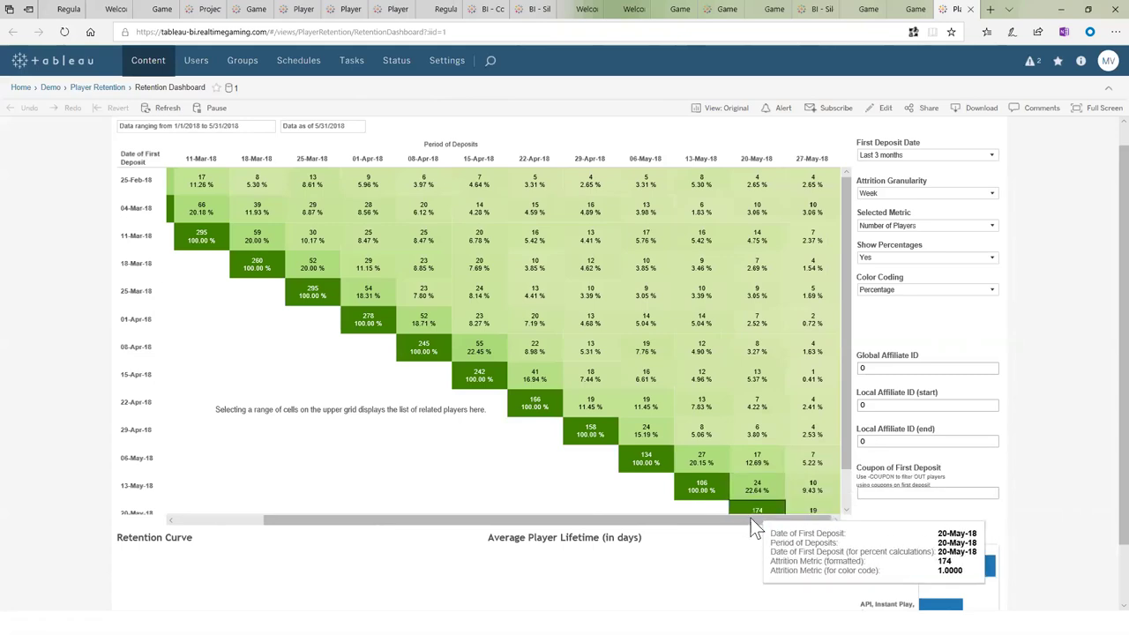
{"action": "left_click_drag", "start_coordinate": [751, 519], "coordinate": [655, 524]}
{"action": "left_click", "coordinate": [248, 208]}
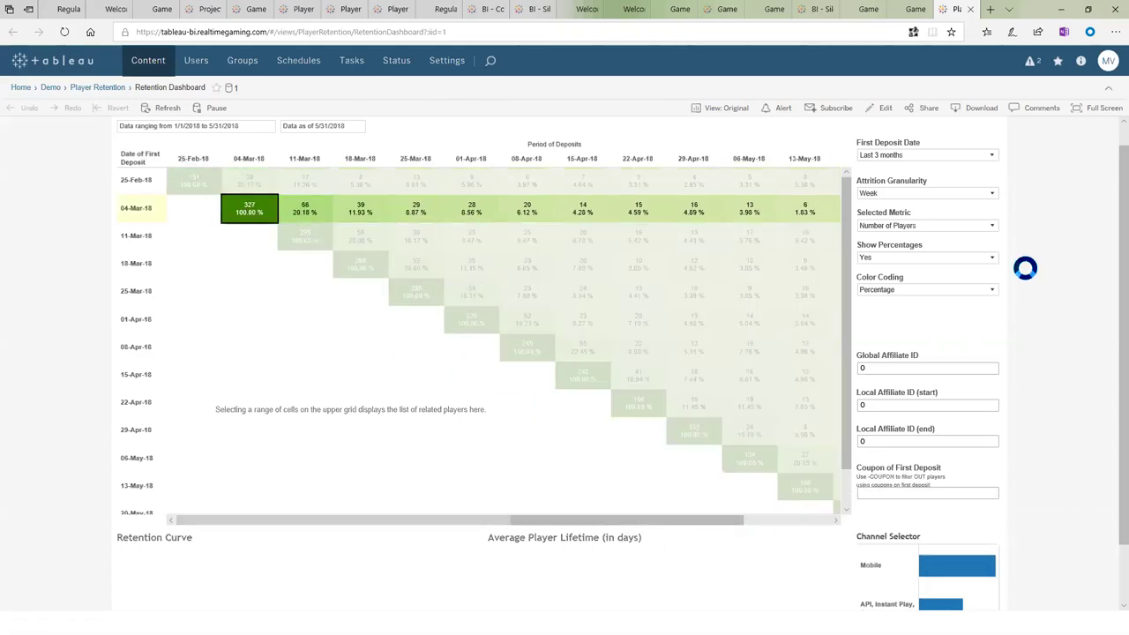
Set the browser's page zoom to 100%
{"action": "left_click", "coordinate": [1116, 32]}
{"action": "left_click", "coordinate": [1048, 104]}
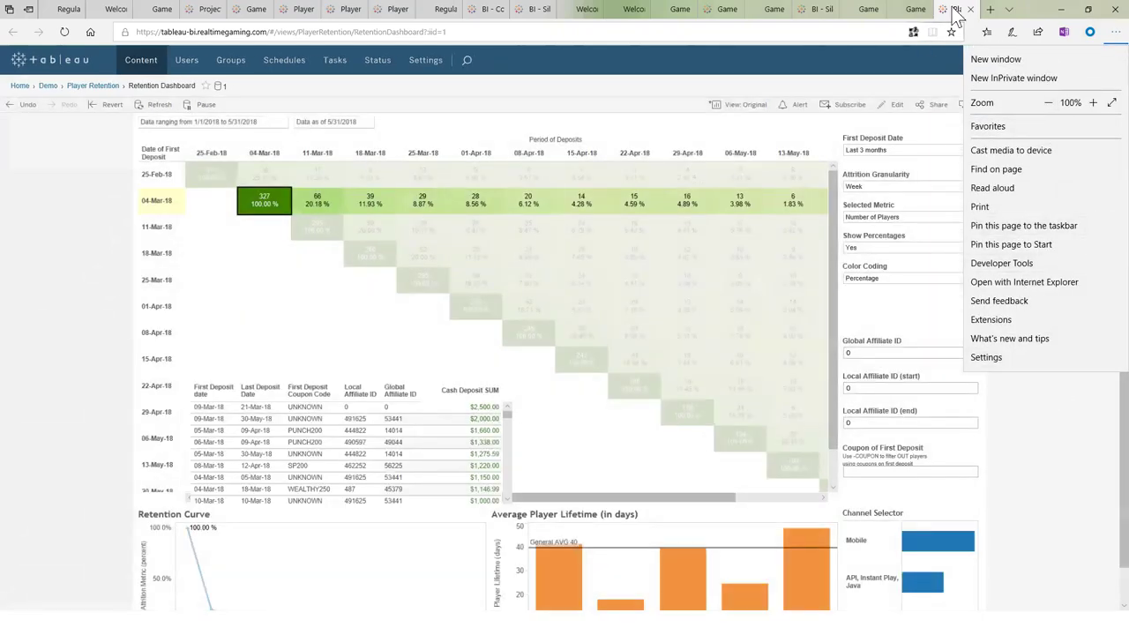
{"action": "left_click", "coordinate": [1096, 414]}
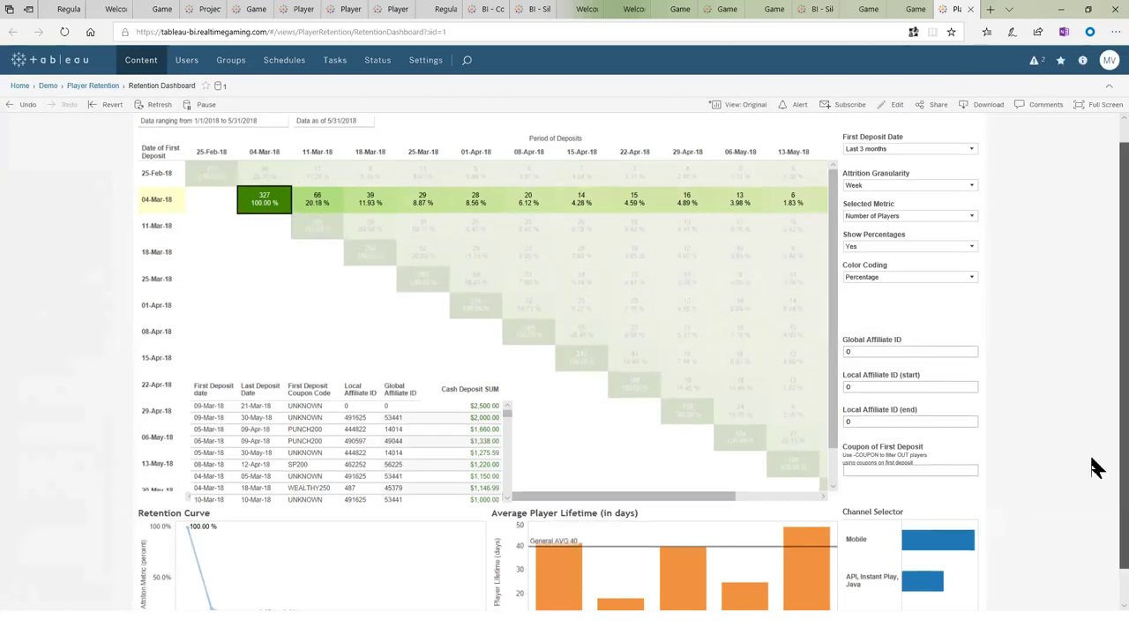
Select the 04-Mar-18 cohort's 27-May-18 cell and examine its player list and retention curve
{"action": "scroll", "coordinate": [1092, 432], "scroll_direction": "down", "scroll_amount": 1}
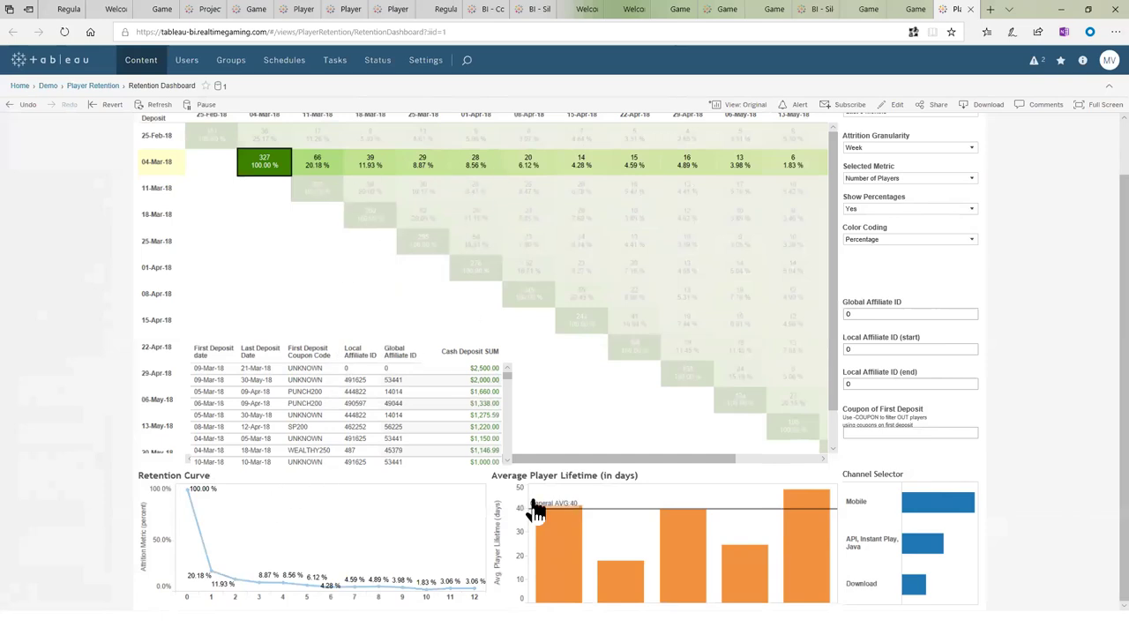
{"action": "scroll", "coordinate": [668, 459], "scroll_direction": "right", "scroll_amount": 2}
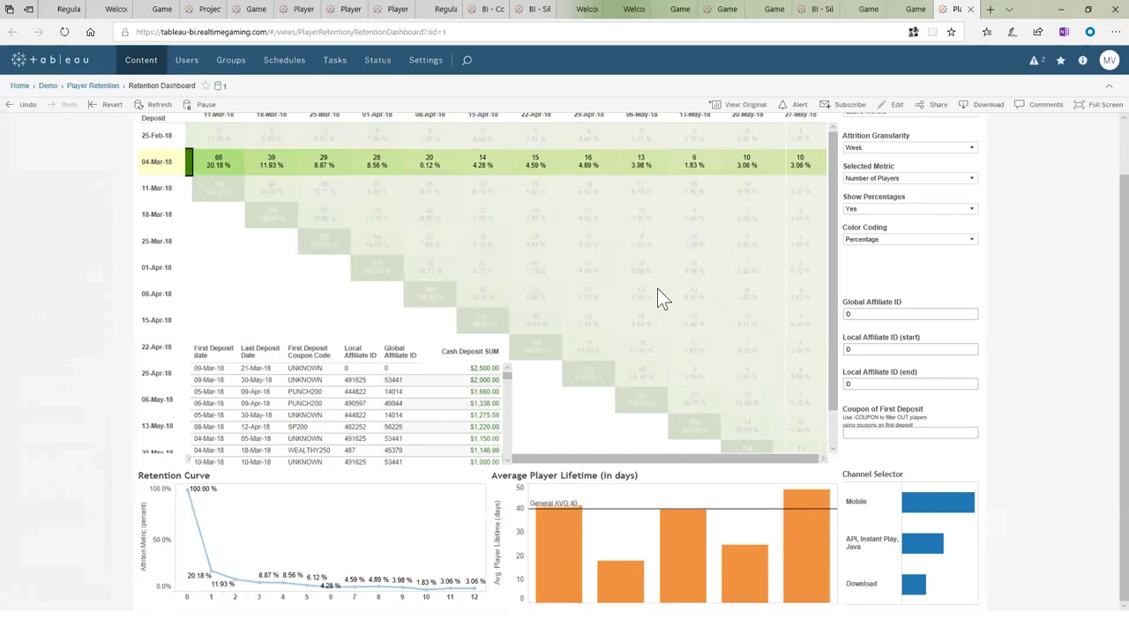
{"action": "left_click", "coordinate": [800, 159]}
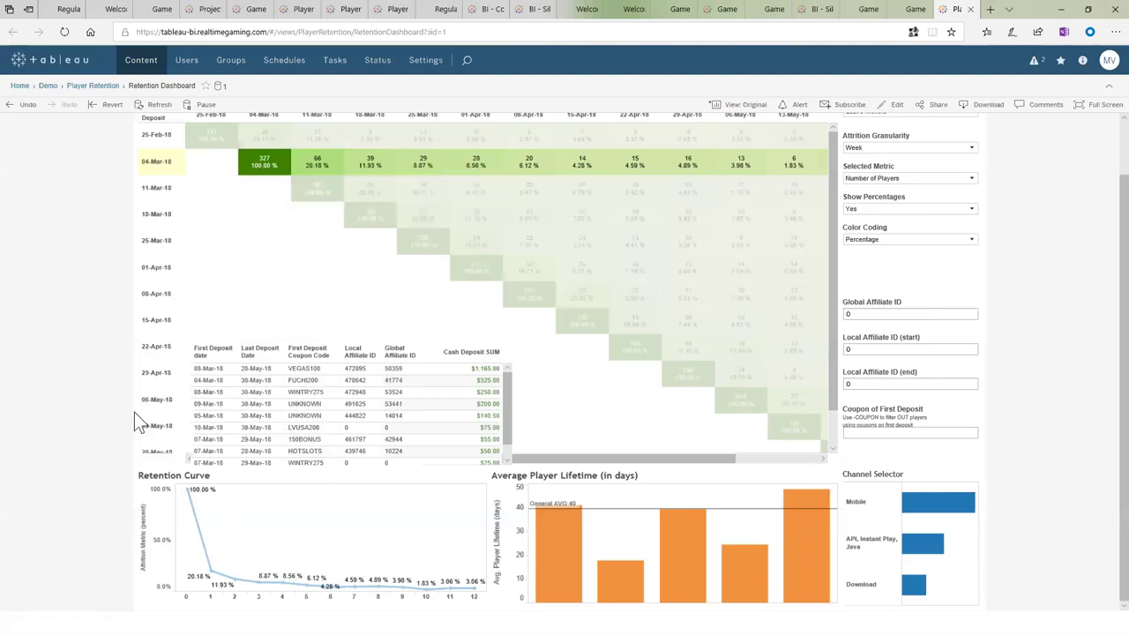
{"action": "mouse_move", "coordinate": [187, 524]}
{"action": "mouse_move", "coordinate": [253, 155]}
{"action": "mouse_move", "coordinate": [371, 222]}
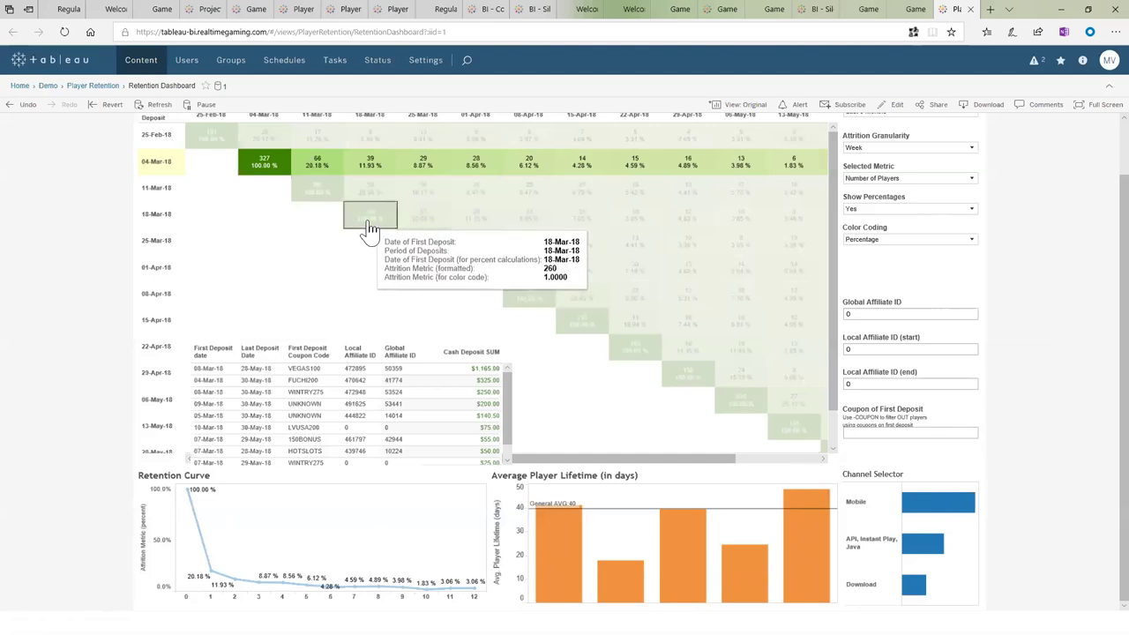
Add the 18-Mar-18 cohort to the selection to compare both retention curves, and clear the selection
{"action": "left_click", "coordinate": [370, 225]}
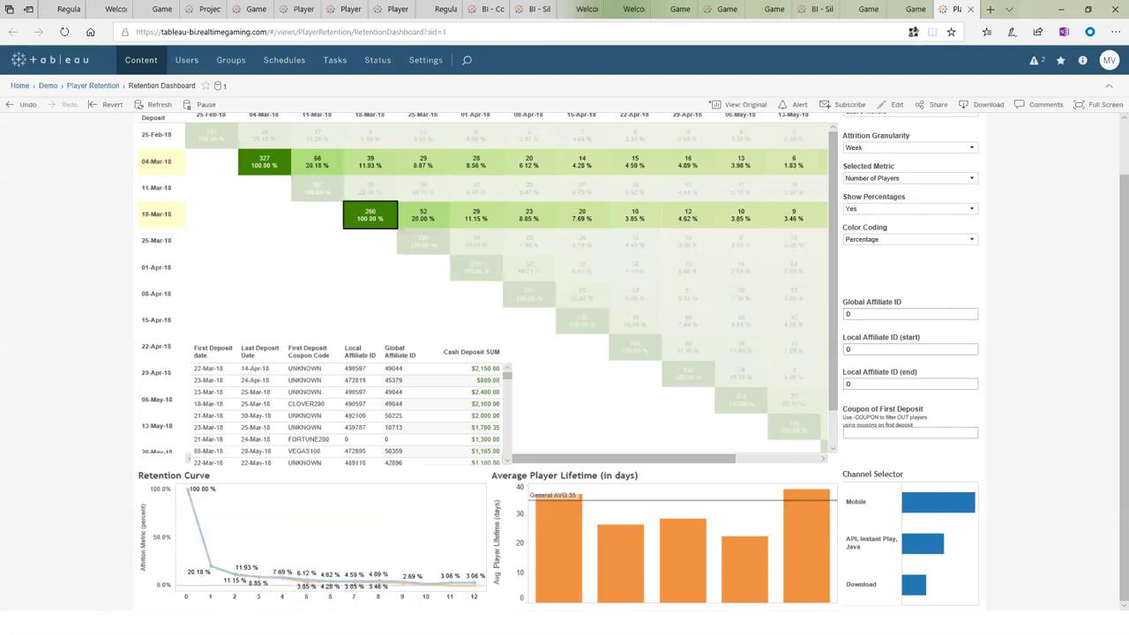
{"action": "mouse_move", "coordinate": [457, 586]}
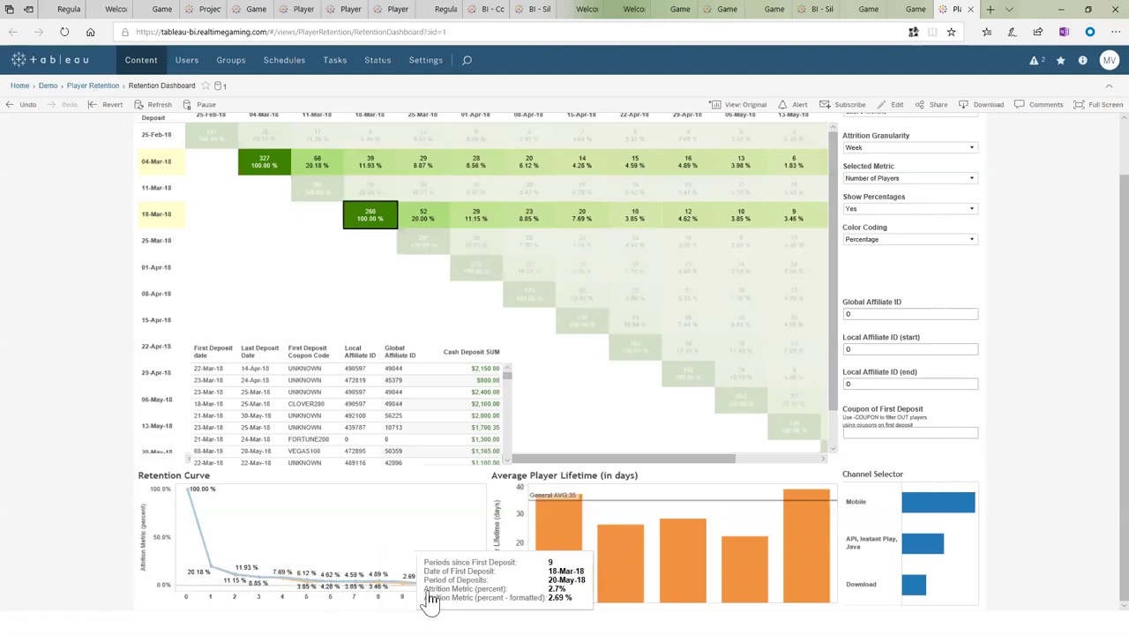
{"action": "left_click", "coordinate": [356, 265]}
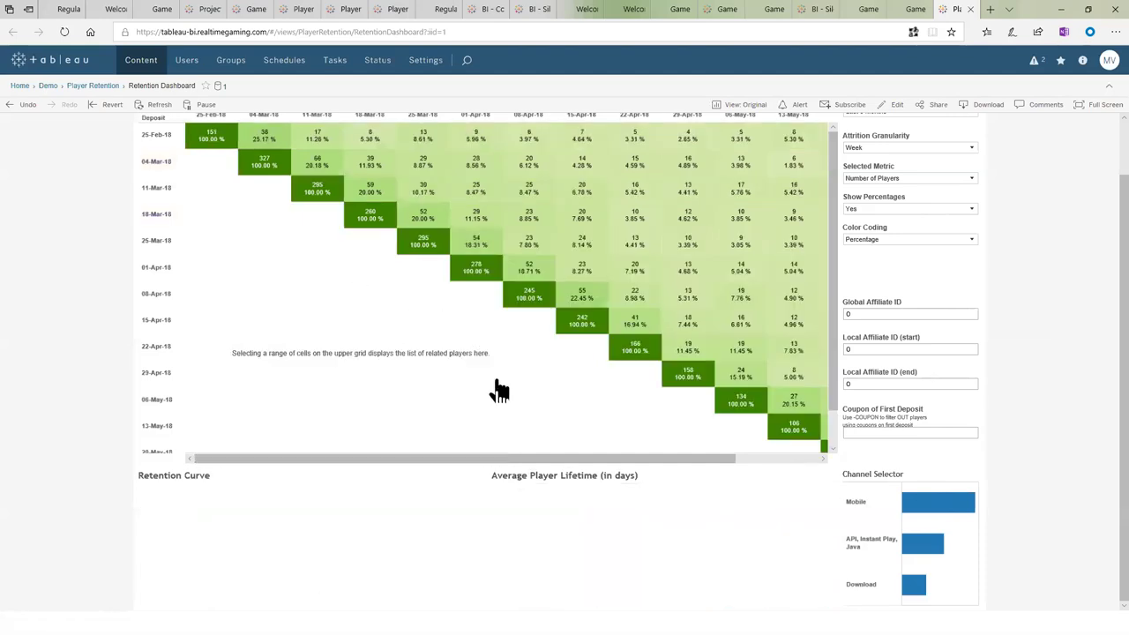
Select only the initial cell of the 18-Mar-18 cohort and examine its players' coupon codes and cash deposit details
{"action": "left_click_drag", "start_coordinate": [839, 320], "coordinate": [838, 350]}
{"action": "scroll", "coordinate": [839, 351], "scroll_direction": "up", "scroll_amount": 1}
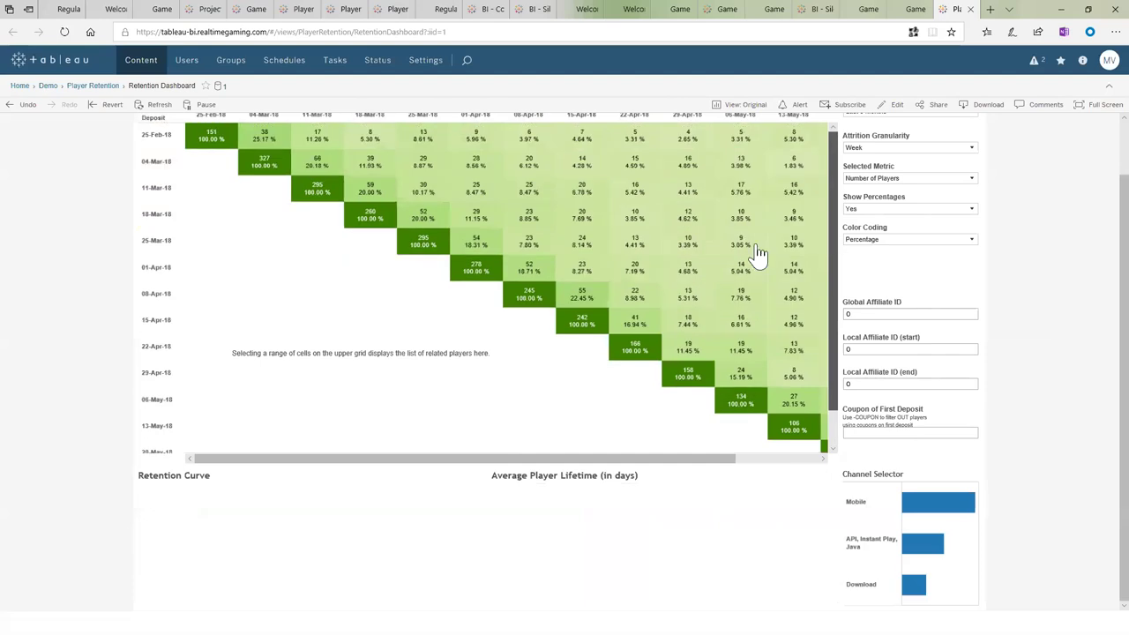
{"action": "left_click", "coordinate": [379, 218]}
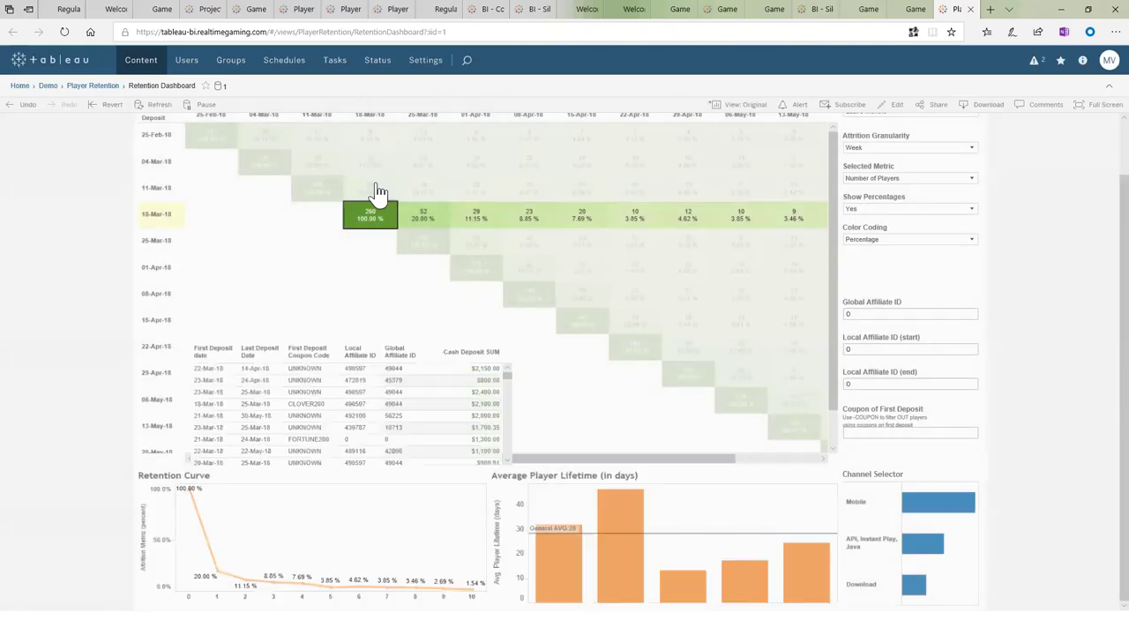
{"action": "mouse_move", "coordinate": [508, 376]}
{"action": "left_mouse_down"}
{"action": "mouse_move", "coordinate": [497, 428]}
{"action": "mouse_move", "coordinate": [497, 371]}
{"action": "left_mouse_up"}
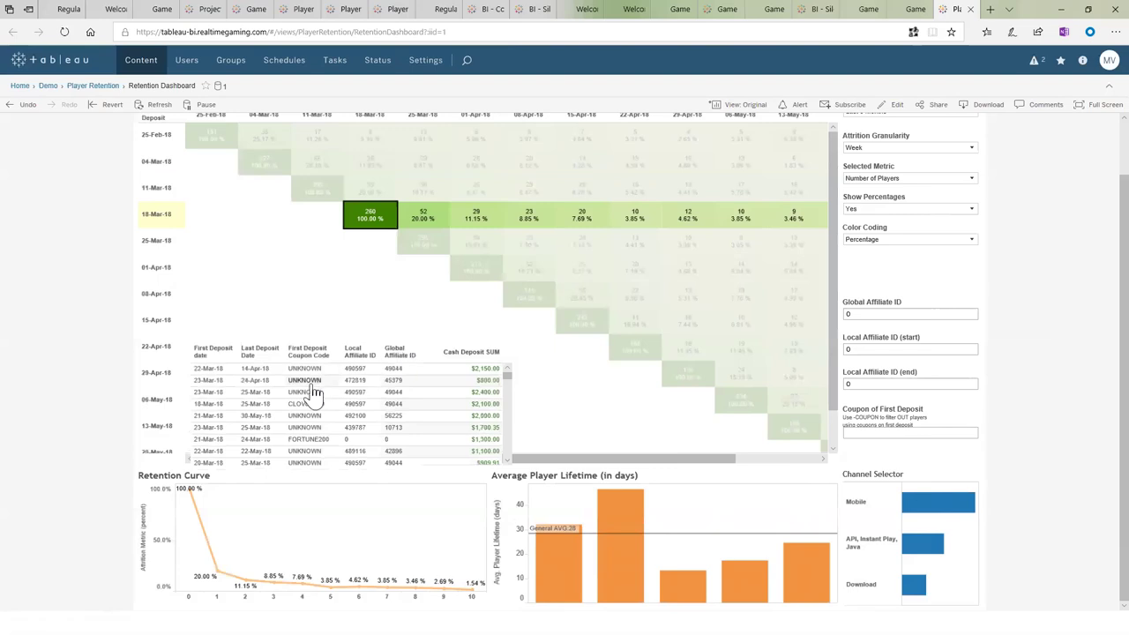
{"action": "mouse_move", "coordinate": [443, 458]}
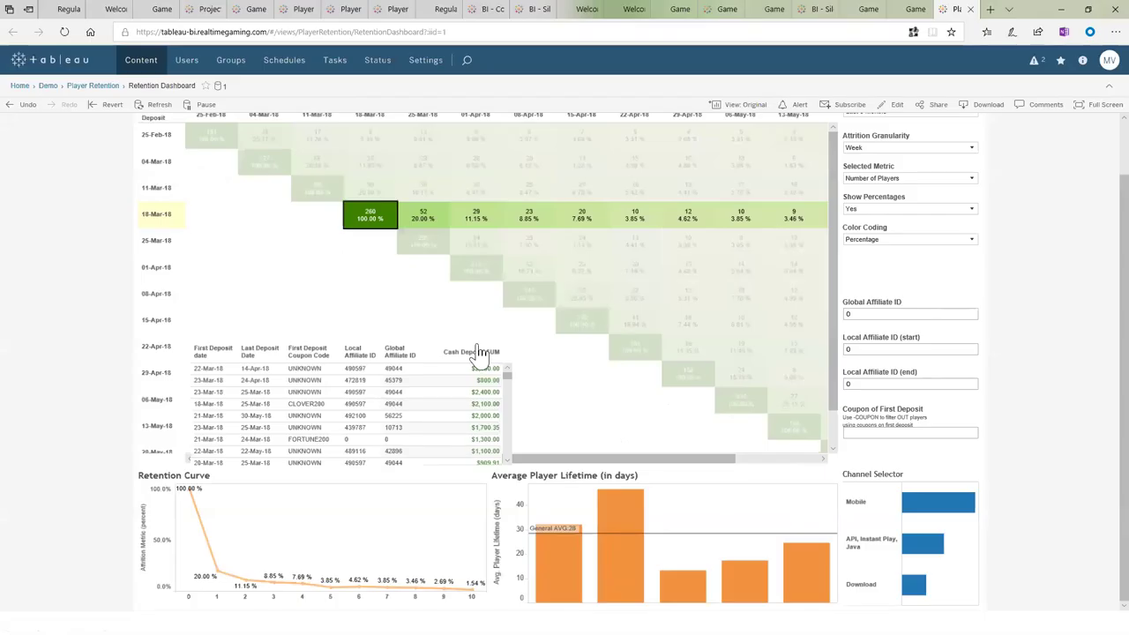
{"action": "mouse_move", "coordinate": [448, 378]}
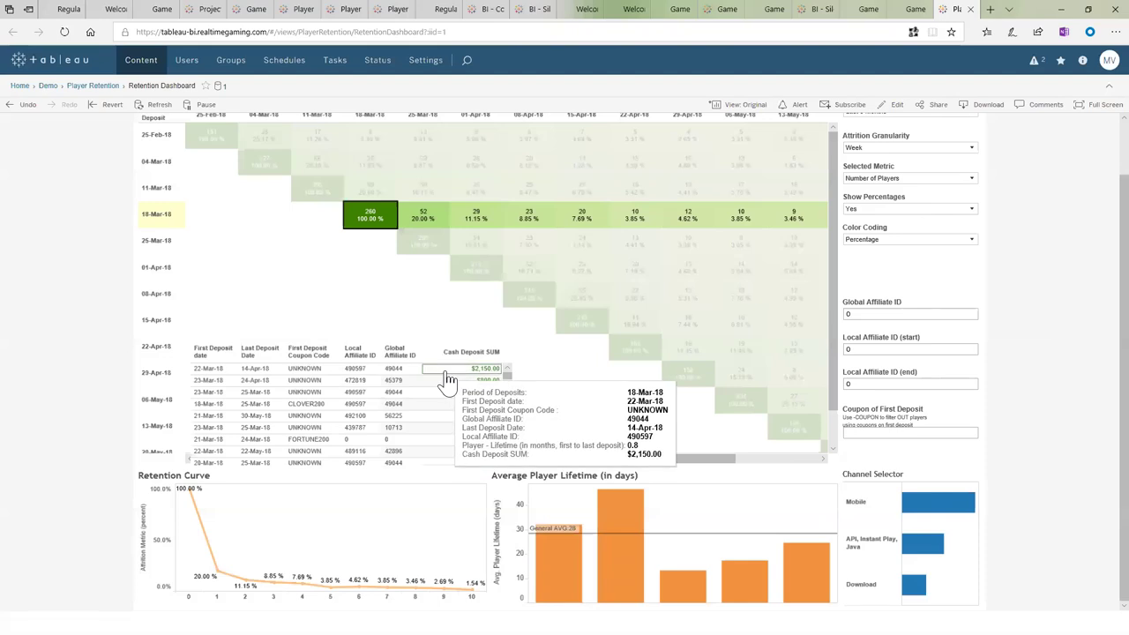
{"action": "left_click", "coordinate": [448, 378]}
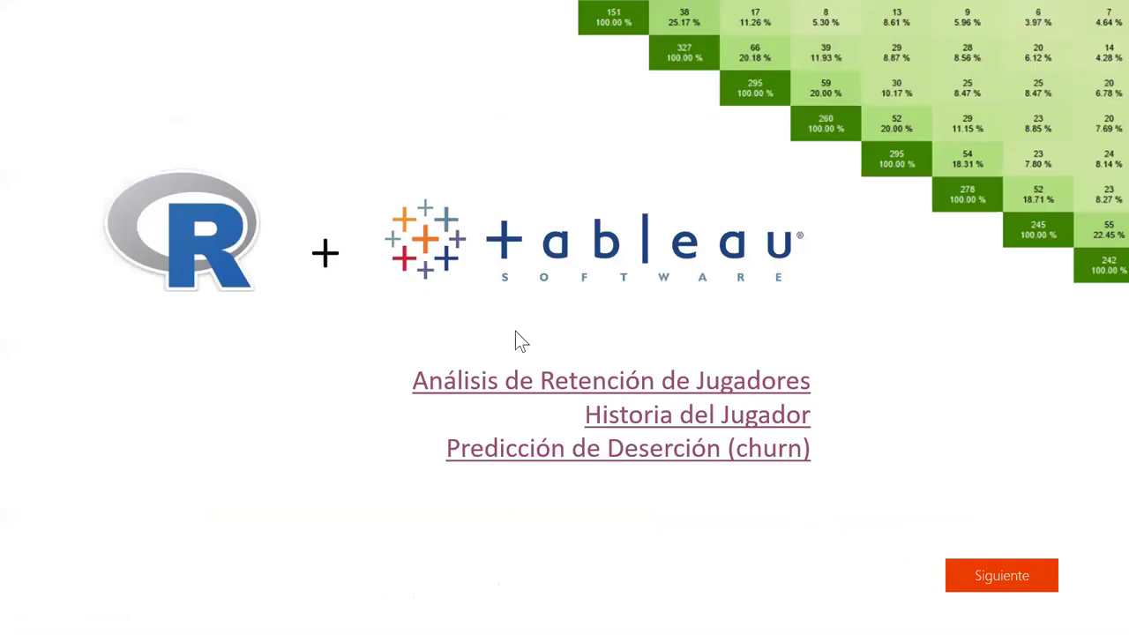
View the Historia del Jugador slides with their player analysis and gameplay summary dashboards, and return to the links slide
{"action": "left_click", "coordinate": [672, 424]}
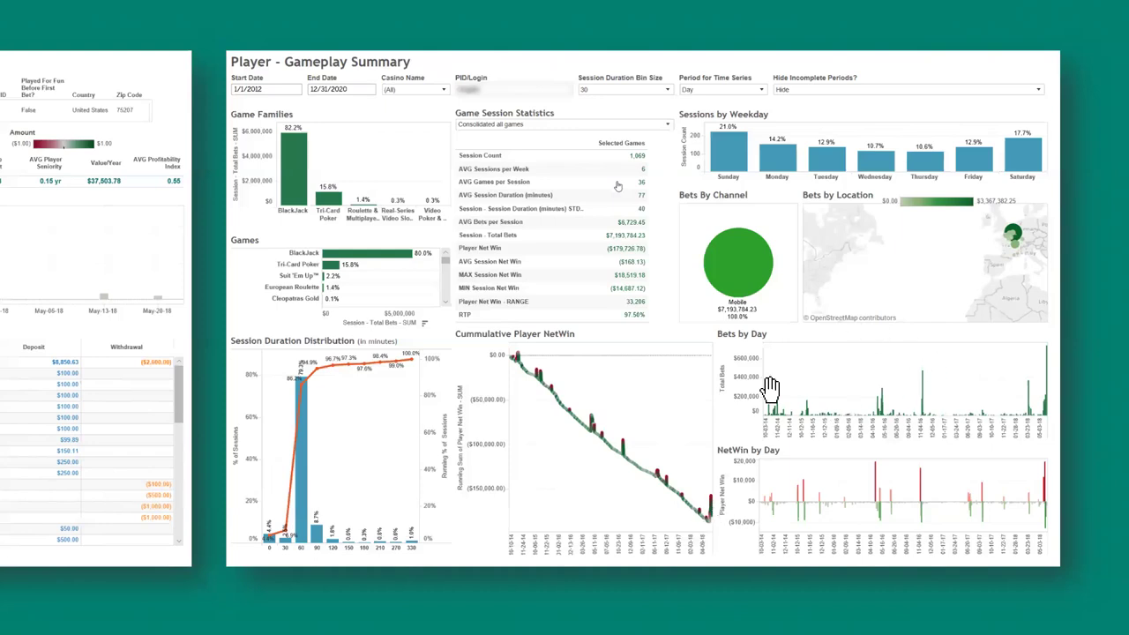
{"action": "left_click", "coordinate": [548, 420]}
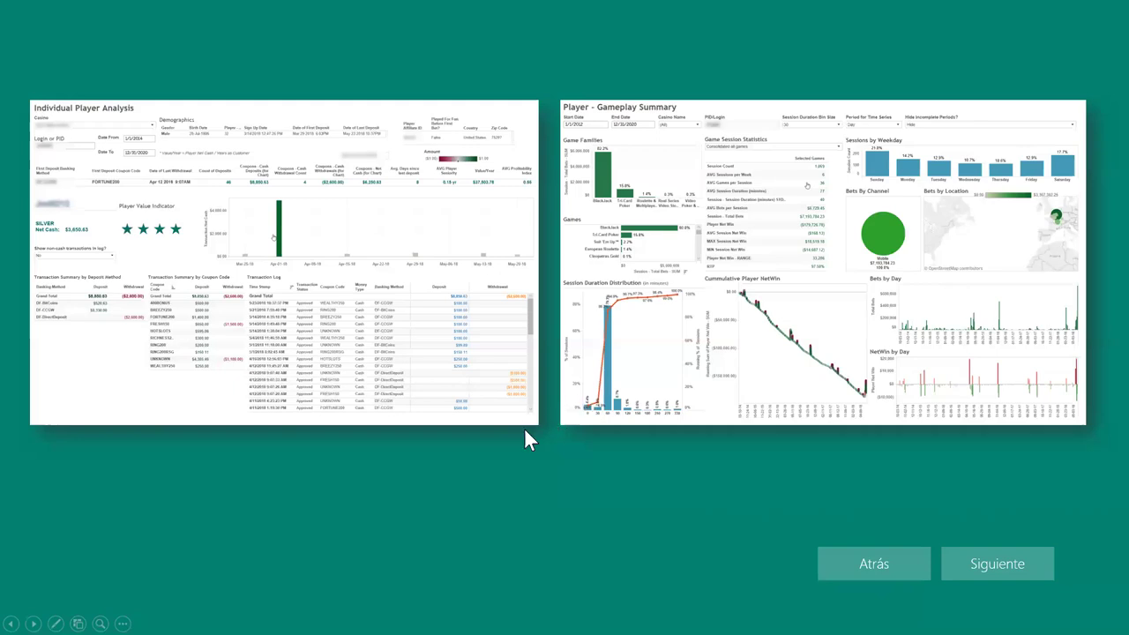
{"action": "left_click", "coordinate": [902, 569]}
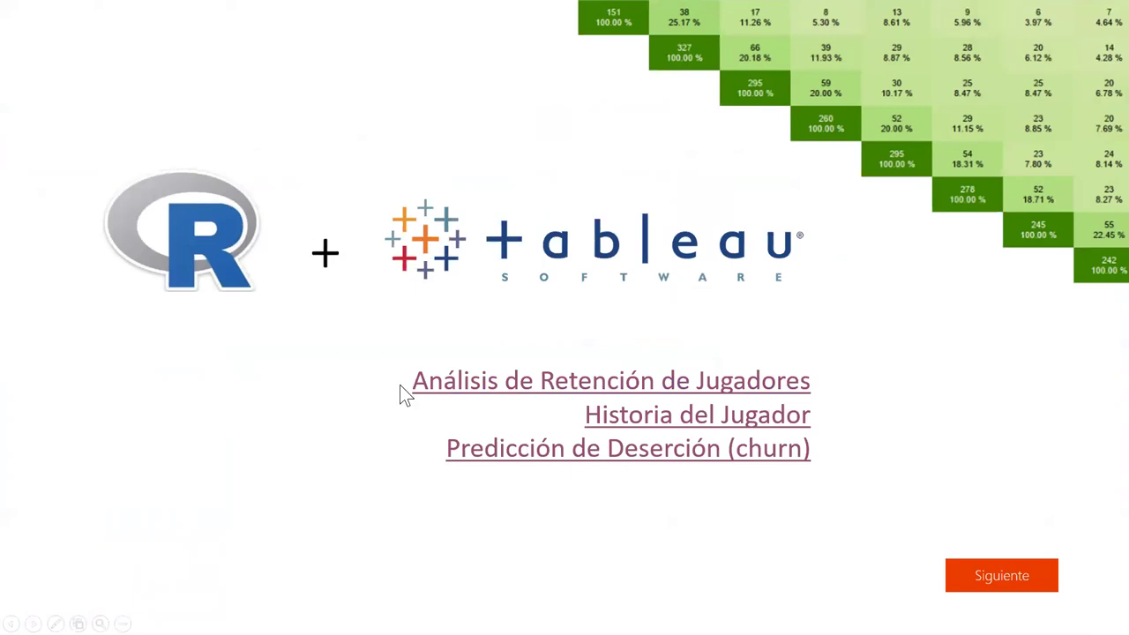
Open the Predicción de Deserción (churn) link to show the Valuable Players with High Churn Probability dashboard in the browser
{"action": "left_click", "coordinate": [598, 460]}
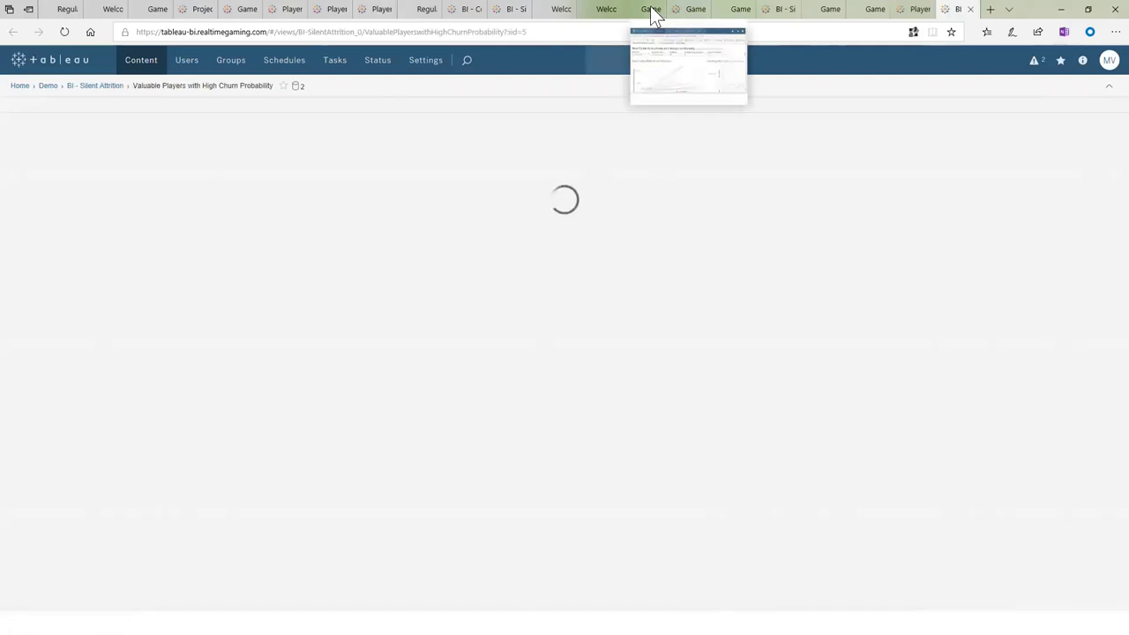
{"action": "left_click", "coordinate": [1008, 9]}
{"action": "left_click", "coordinate": [1008, 9]}
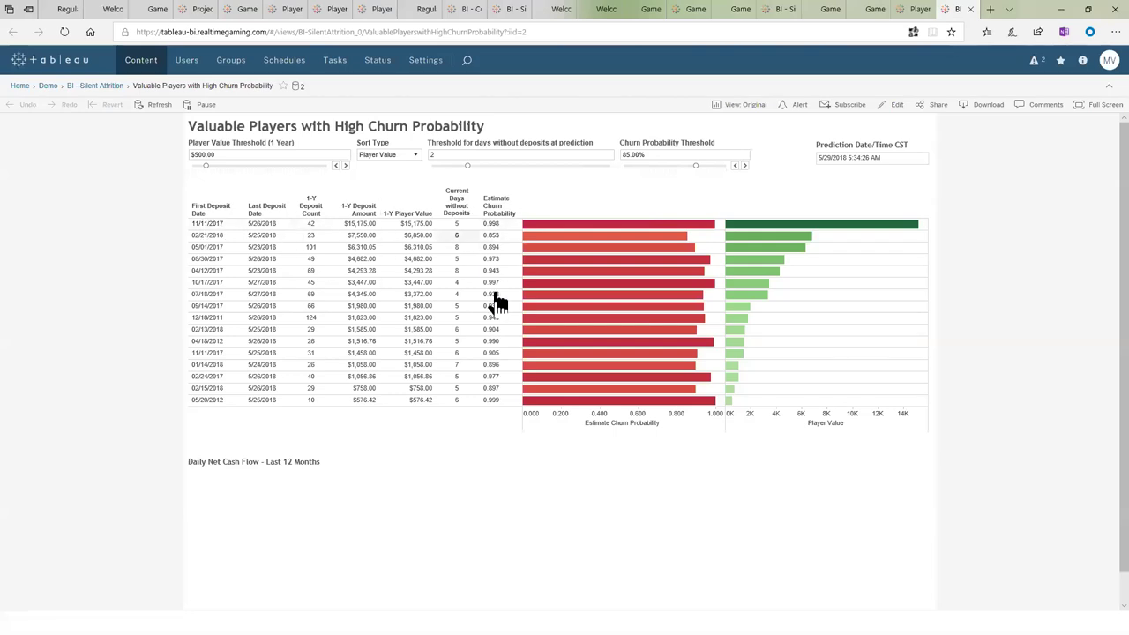
Examine the estimated churn probabilities, player values and days without deposits of the listed players
{"action": "mouse_move", "coordinate": [846, 227]}
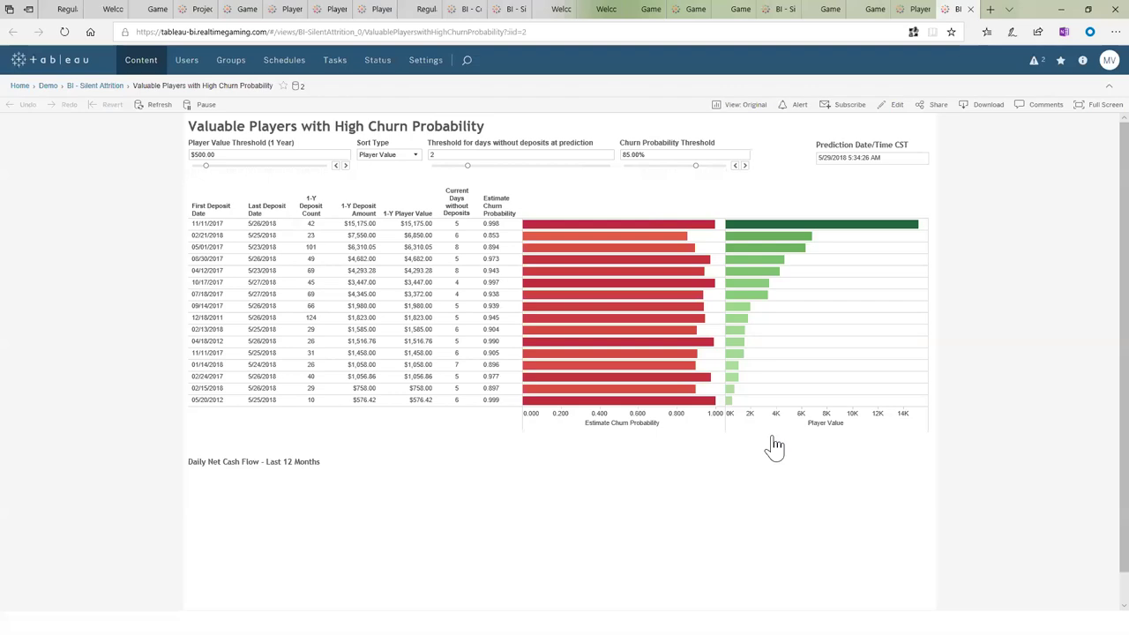
{"action": "mouse_move", "coordinate": [810, 229]}
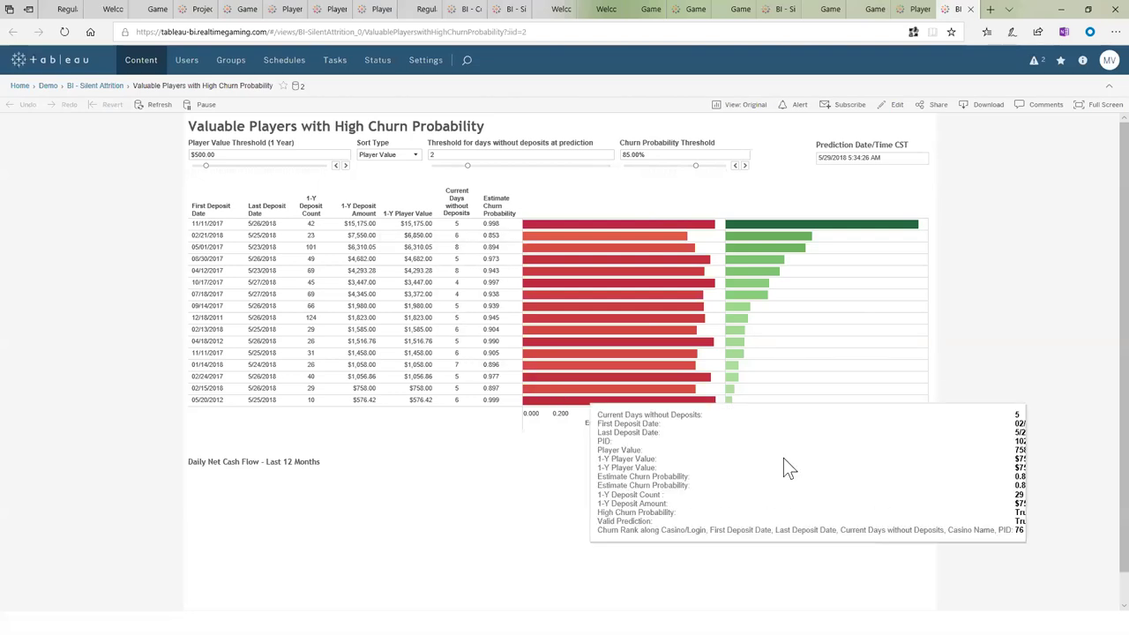
{"action": "scroll", "coordinate": [1010, 357], "scroll_direction": "down", "scroll_amount": 2}
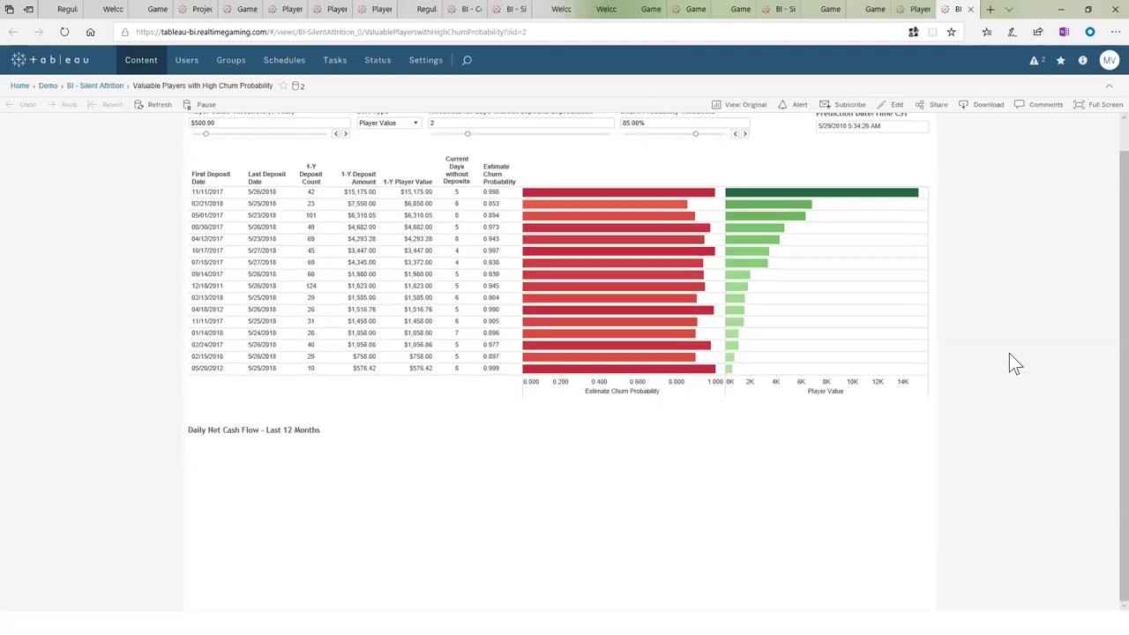
{"action": "scroll", "coordinate": [1009, 352], "scroll_direction": "up", "scroll_amount": 2}
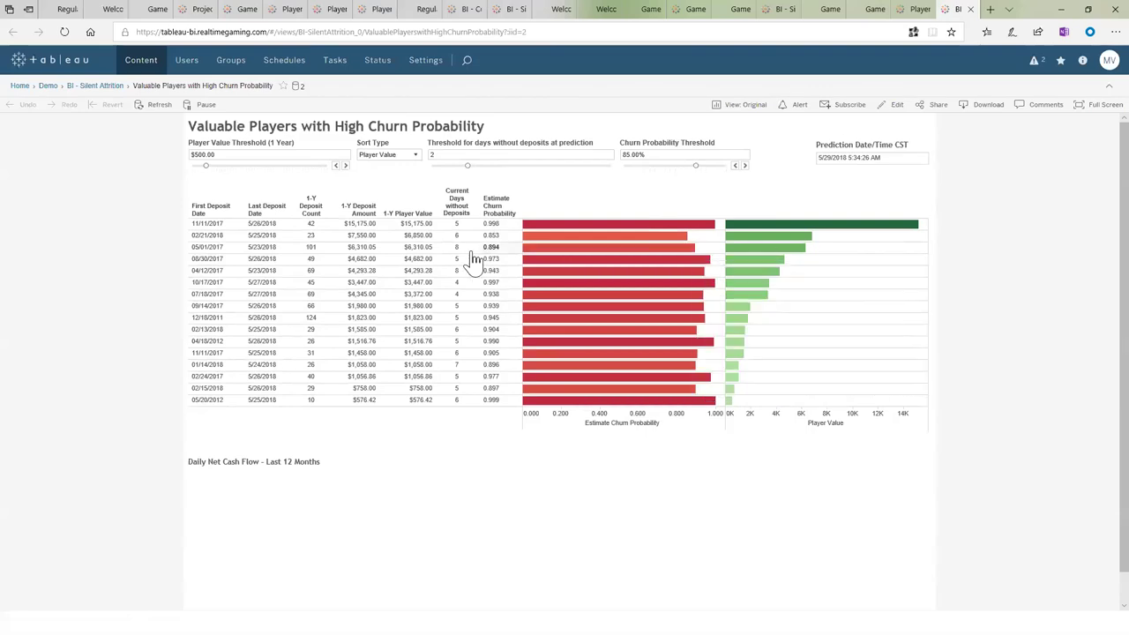
Examine the 12-month daily net cash flow of the players with first deposit dates 11/11/2017 (0.998 churn probability) and 02/21/2018
{"action": "scroll", "coordinate": [591, 281], "scroll_direction": "down", "scroll_amount": 1}
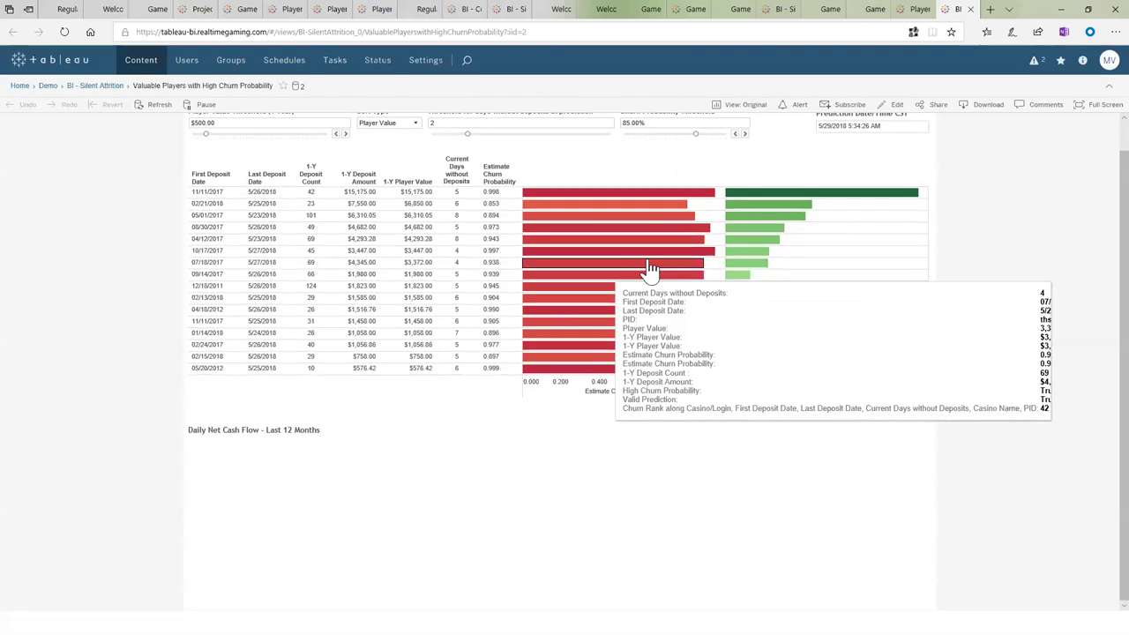
{"action": "left_click", "coordinate": [220, 193]}
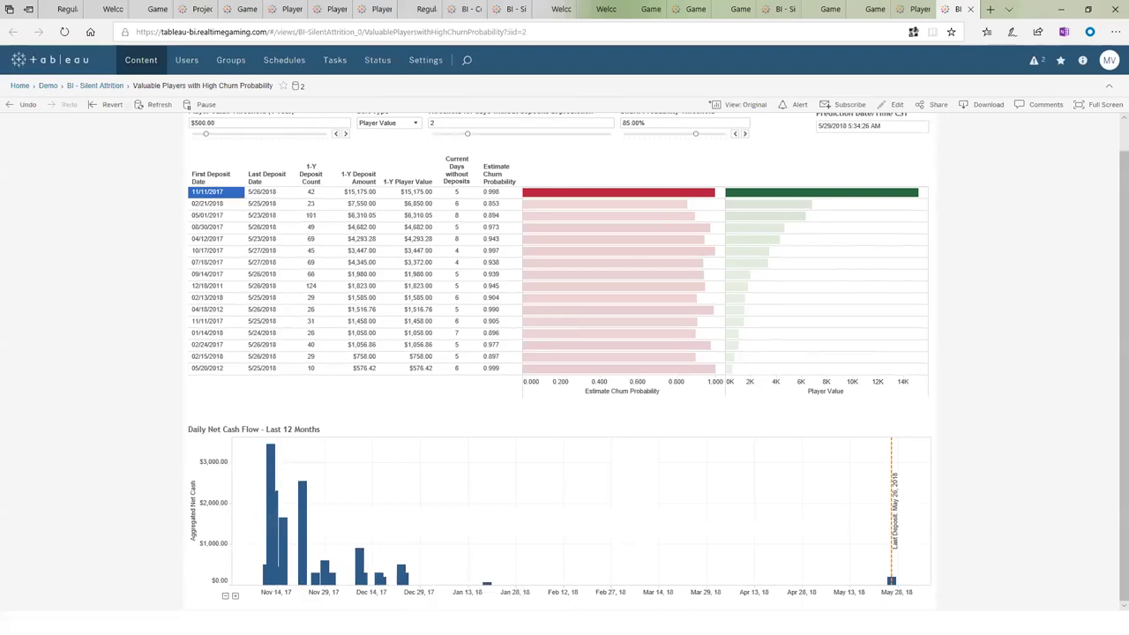
{"action": "mouse_move", "coordinate": [892, 589]}
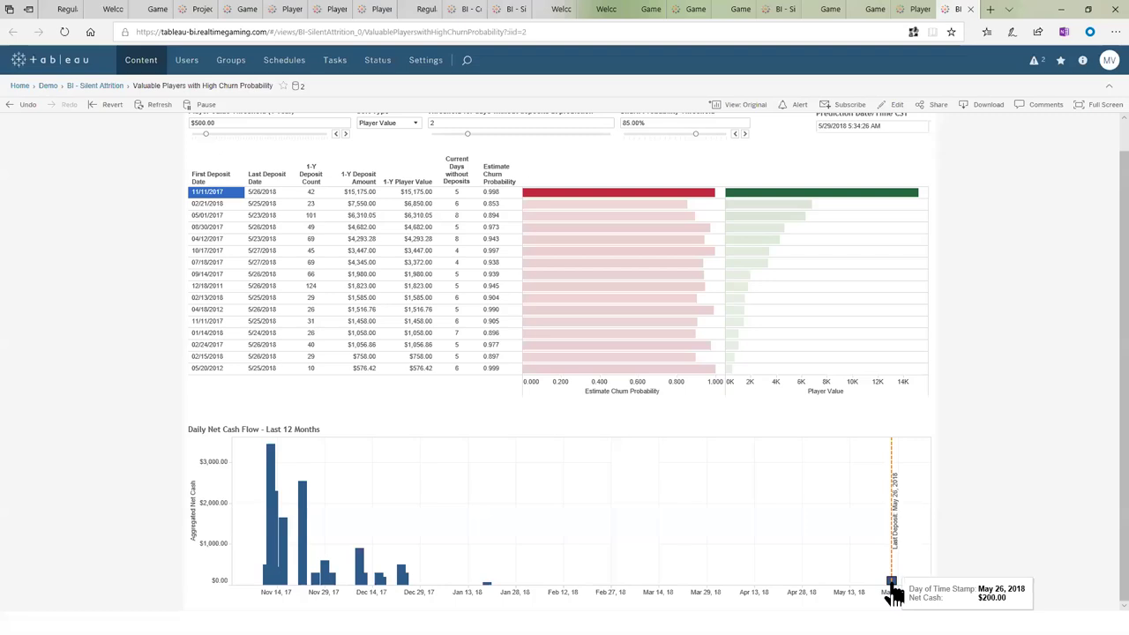
{"action": "left_click", "coordinate": [213, 204]}
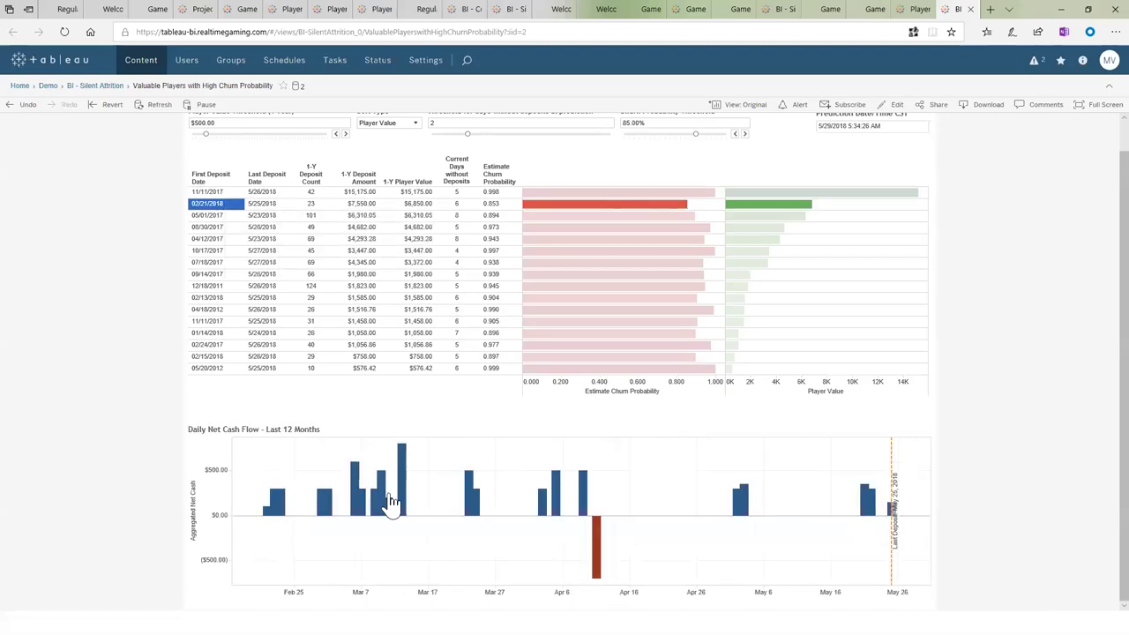
{"action": "mouse_move", "coordinate": [331, 511]}
{"action": "mouse_move", "coordinate": [748, 506]}
Review the daily net cash flow of the players in the 05/01/2017, 08/30/2017, 04/12/2017 and 10/17/2017 first-deposit rows
{"action": "left_click", "coordinate": [221, 216]}
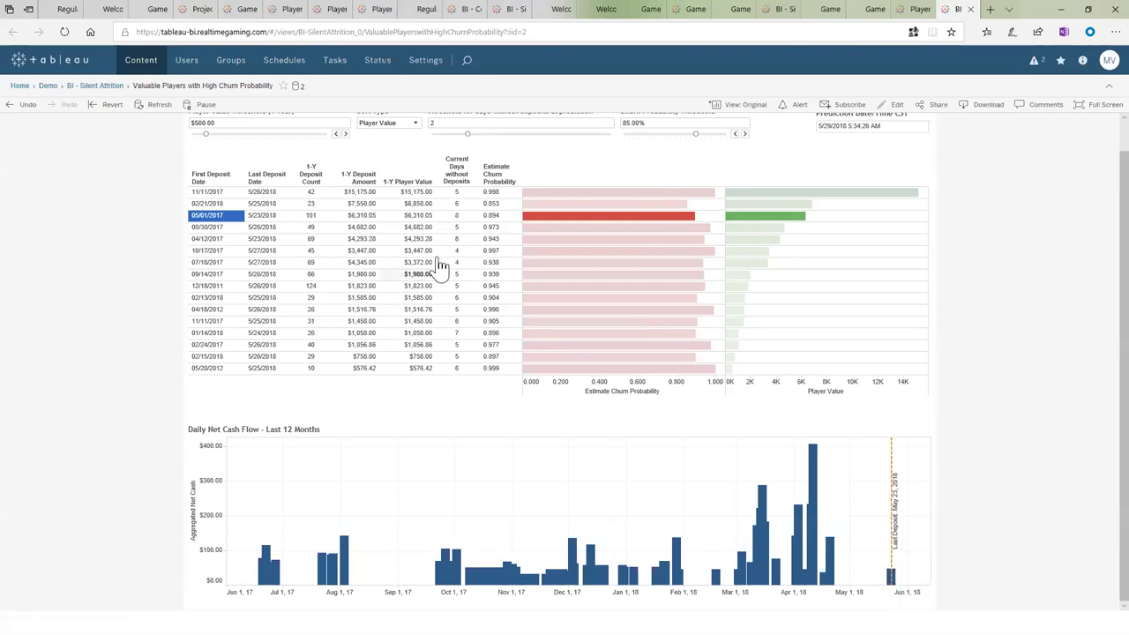
{"action": "left_click", "coordinate": [227, 228]}
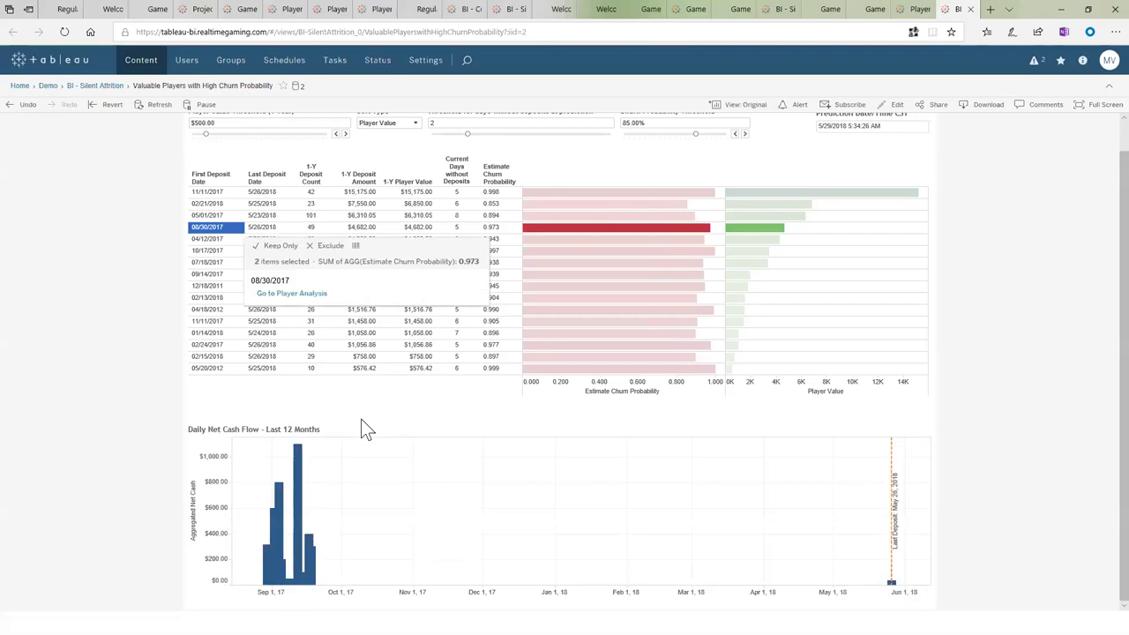
{"action": "left_click", "coordinate": [221, 239]}
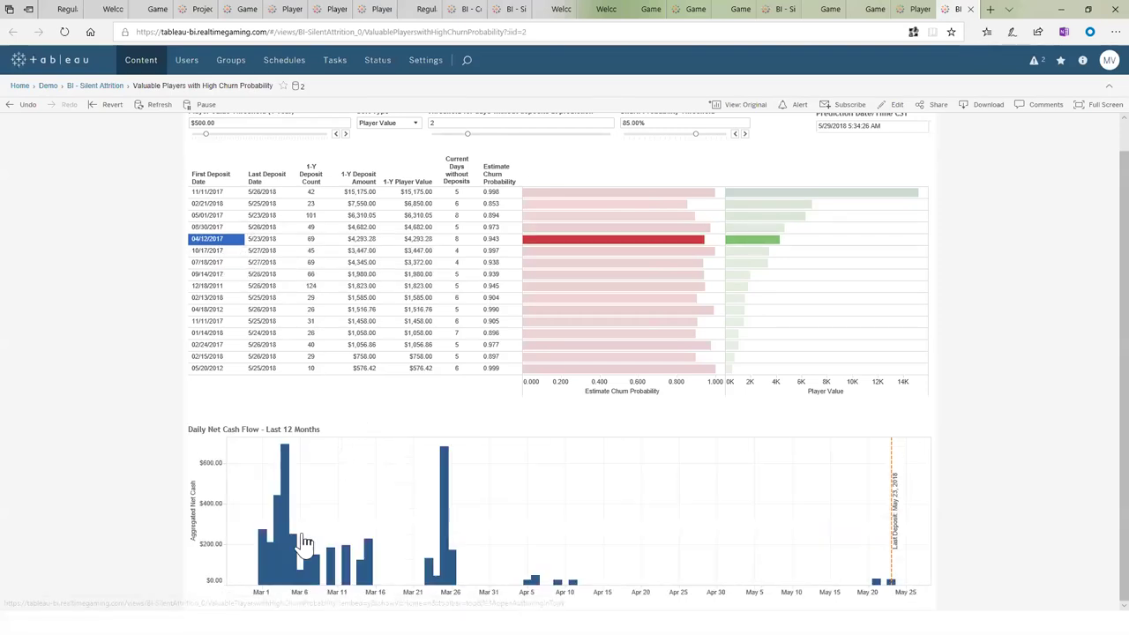
{"action": "left_click", "coordinate": [231, 250]}
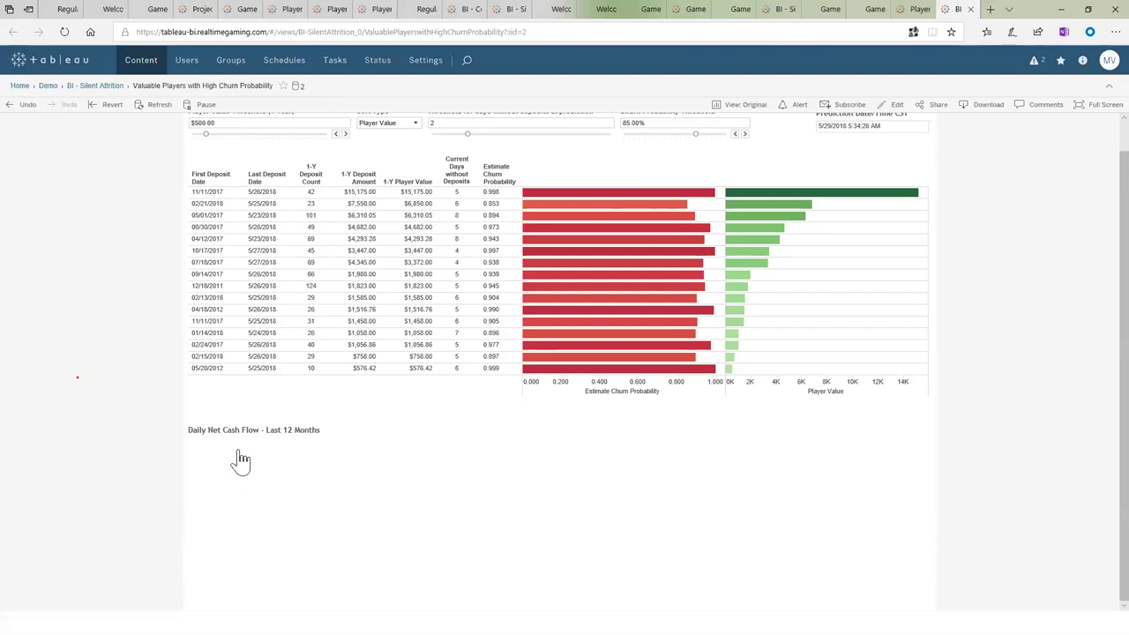
Lower the Player Value Threshold to $300.00 and the Churn Probability Threshold to 75.00%
{"action": "scroll", "coordinate": [236, 462], "scroll_direction": "up", "scroll_amount": 1}
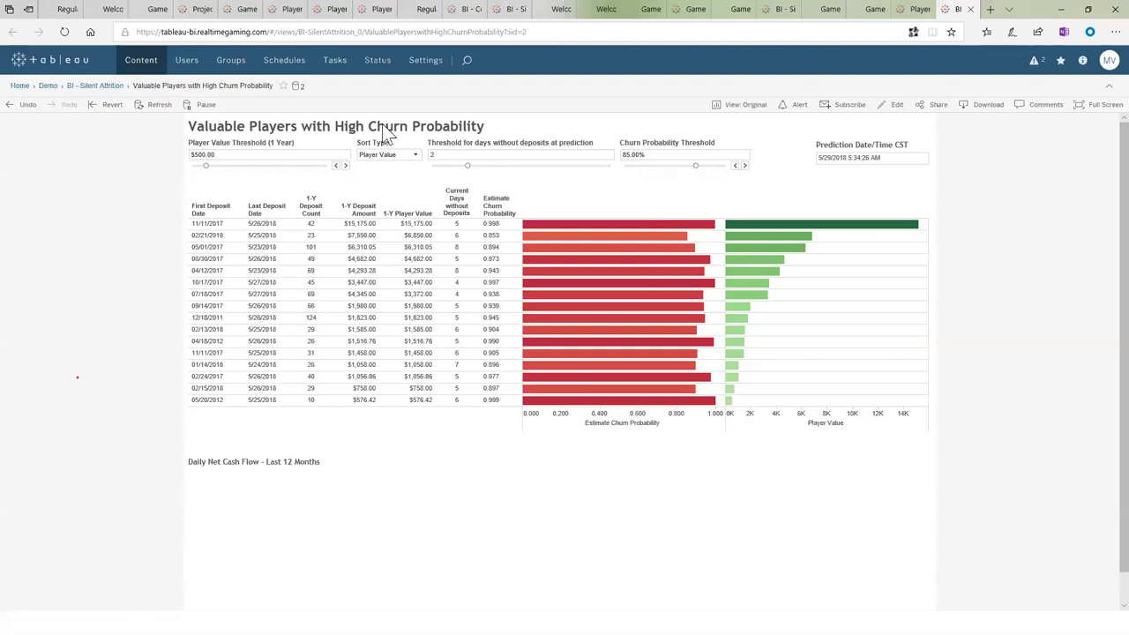
{"action": "left_click_drag", "start_coordinate": [205, 167], "coordinate": [200, 167]}
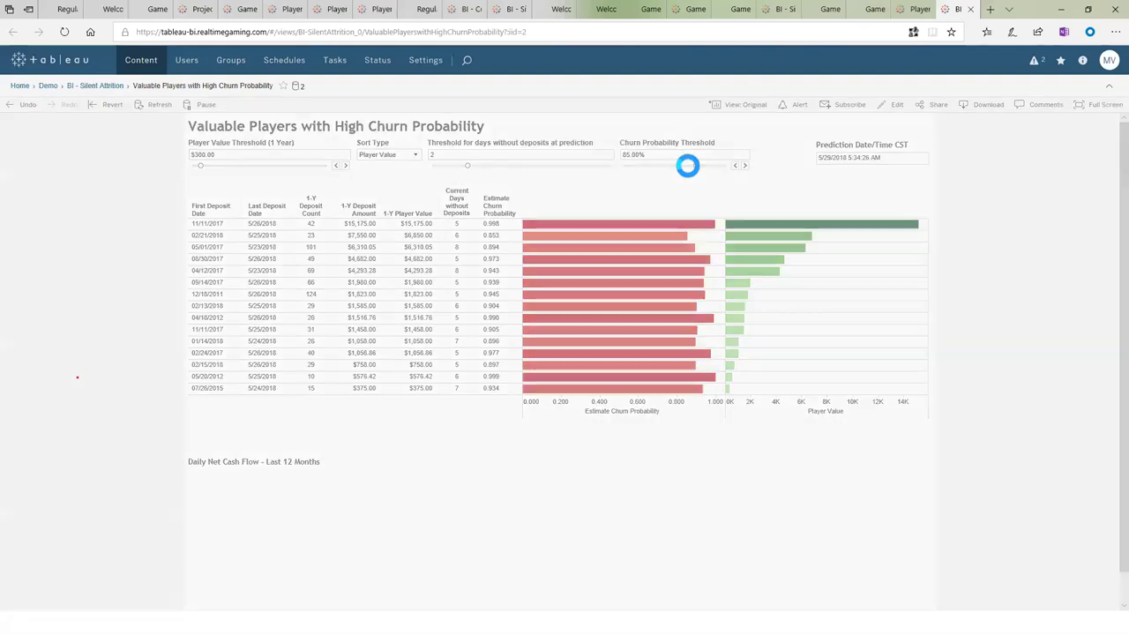
{"action": "left_click_drag", "start_coordinate": [695, 166], "coordinate": [686, 166]}
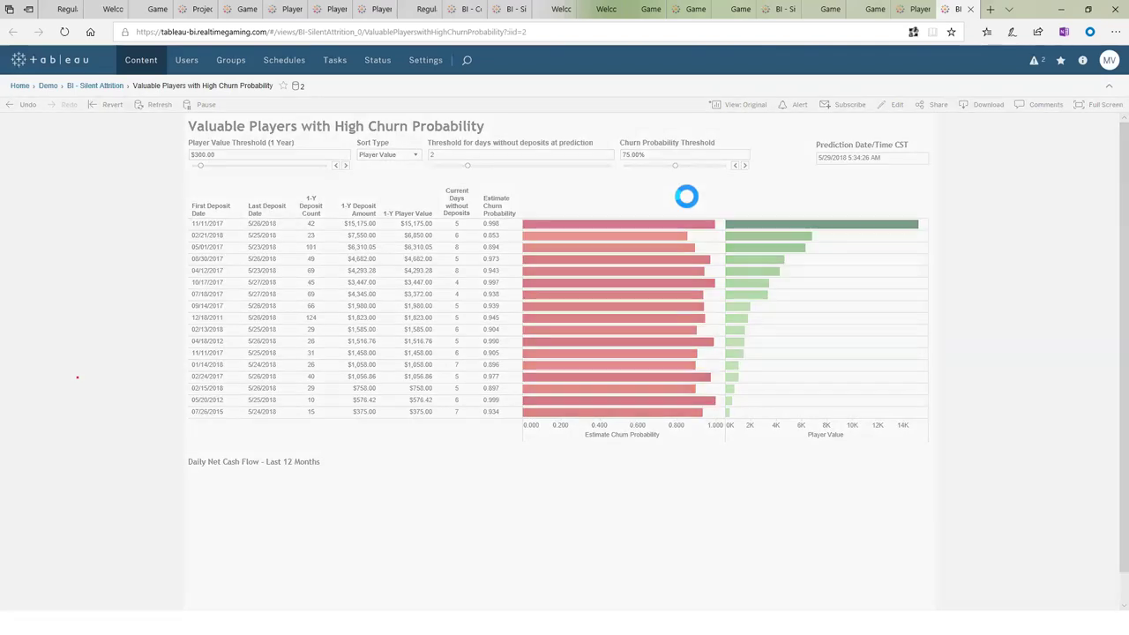
Review the whole list of players under the new thresholds, comparing their churn probabilities and player values
{"action": "left_click_drag", "start_coordinate": [927, 253], "coordinate": [911, 372]}
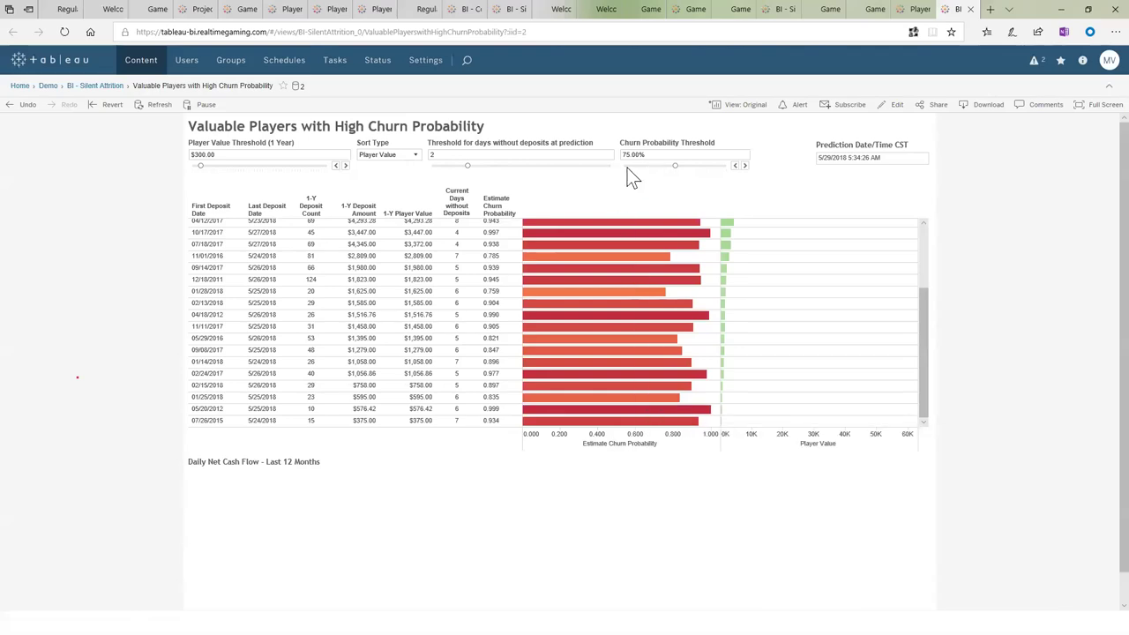
{"action": "mouse_move", "coordinate": [721, 401]}
{"action": "left_click_drag", "start_coordinate": [925, 409], "coordinate": [925, 327]}
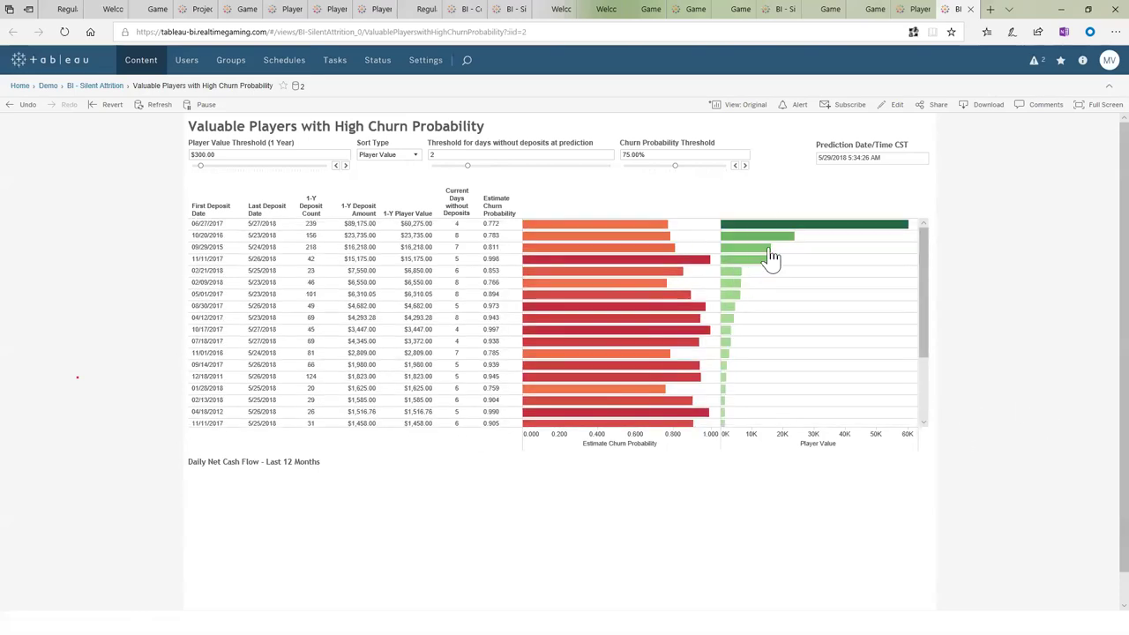
{"action": "mouse_move", "coordinate": [595, 429]}
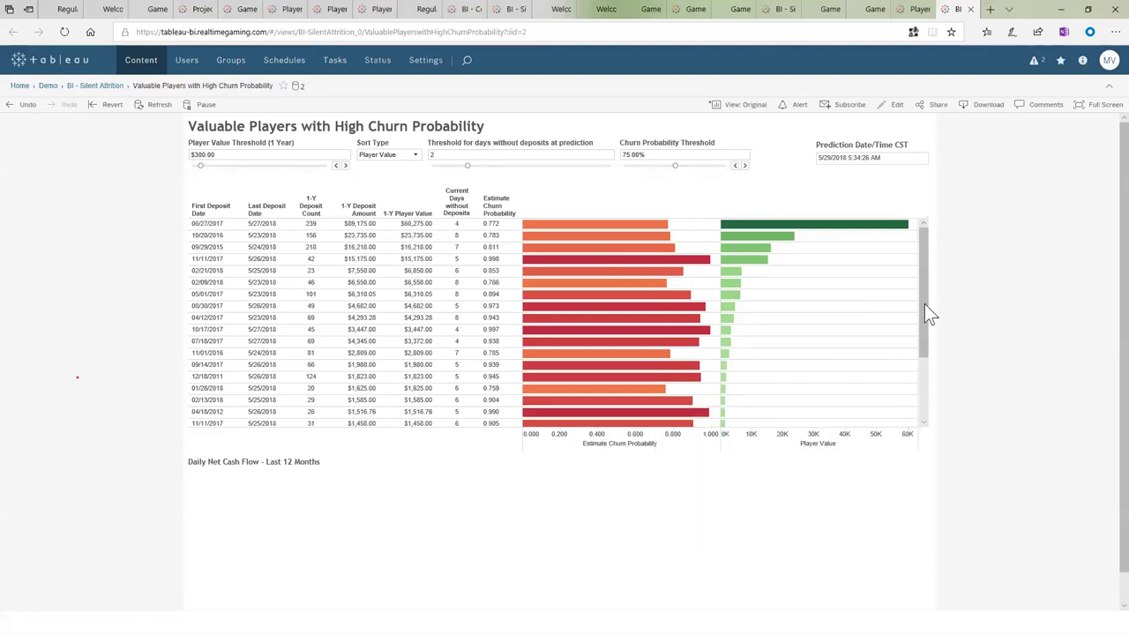
{"action": "left_click_drag", "start_coordinate": [928, 260], "coordinate": [930, 228]}
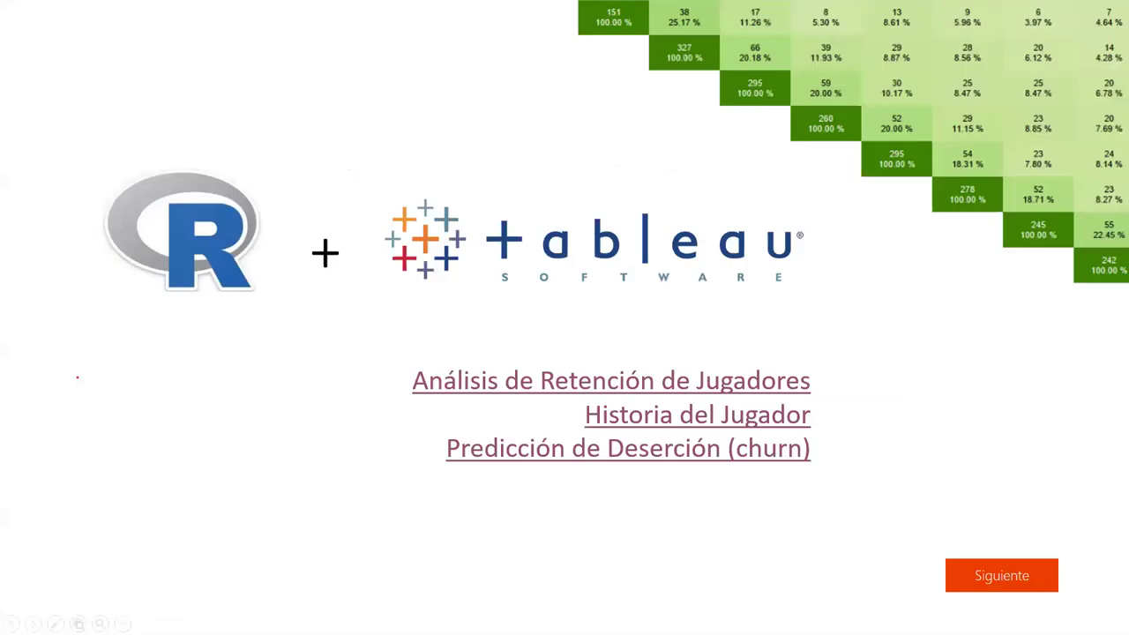
Advance the presentation to the R + Shiny + Tableau slide about coupon performance estimation
{"action": "left_click", "coordinate": [973, 584]}
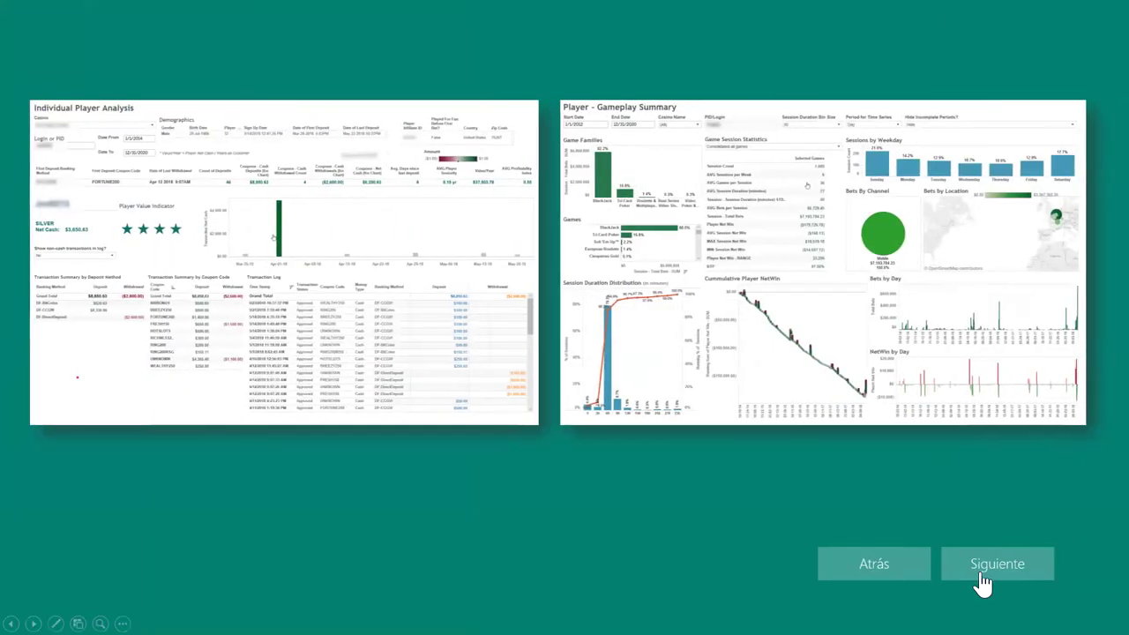
{"action": "left_click", "coordinate": [982, 564]}
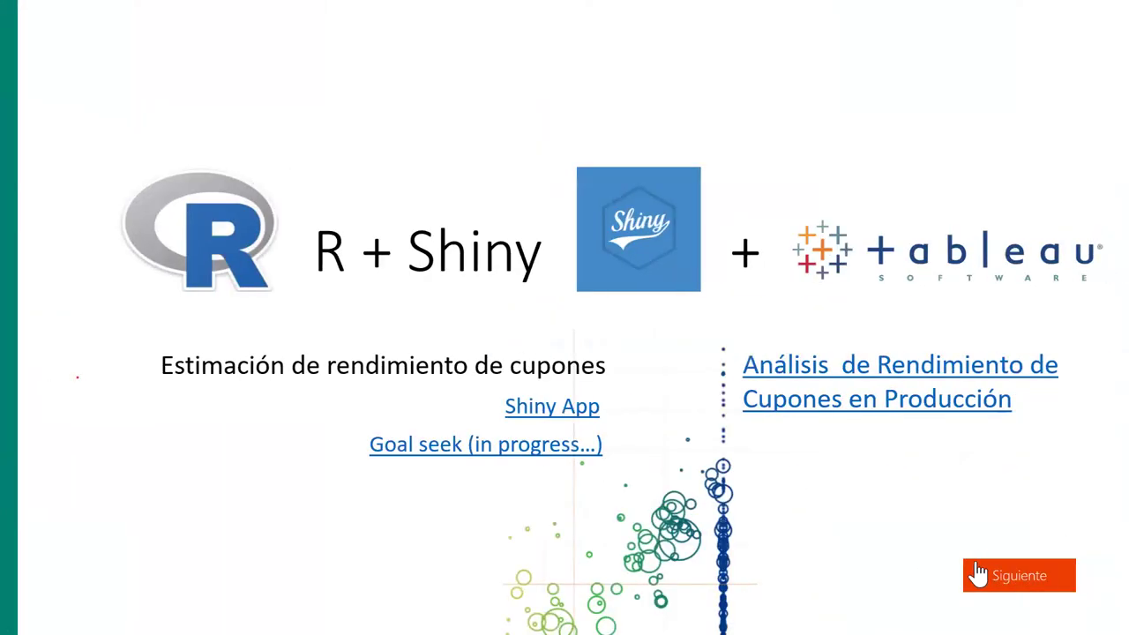
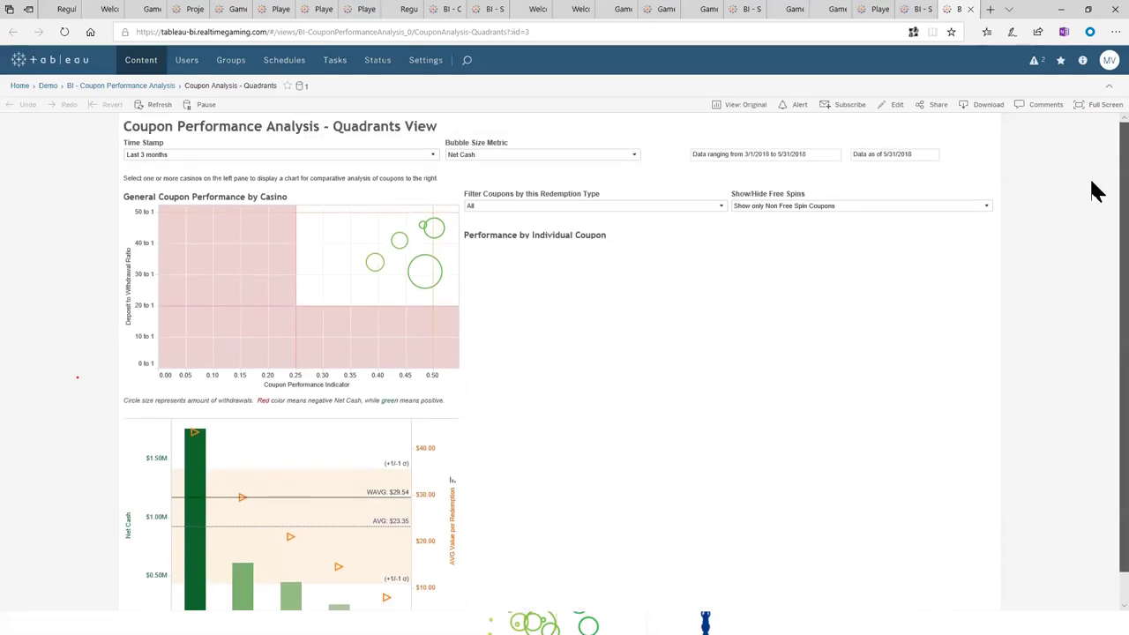
Show the Coupon Performance Analysis - Quadrants View dashboard in full screen
{"action": "left_click", "coordinate": [1116, 31]}
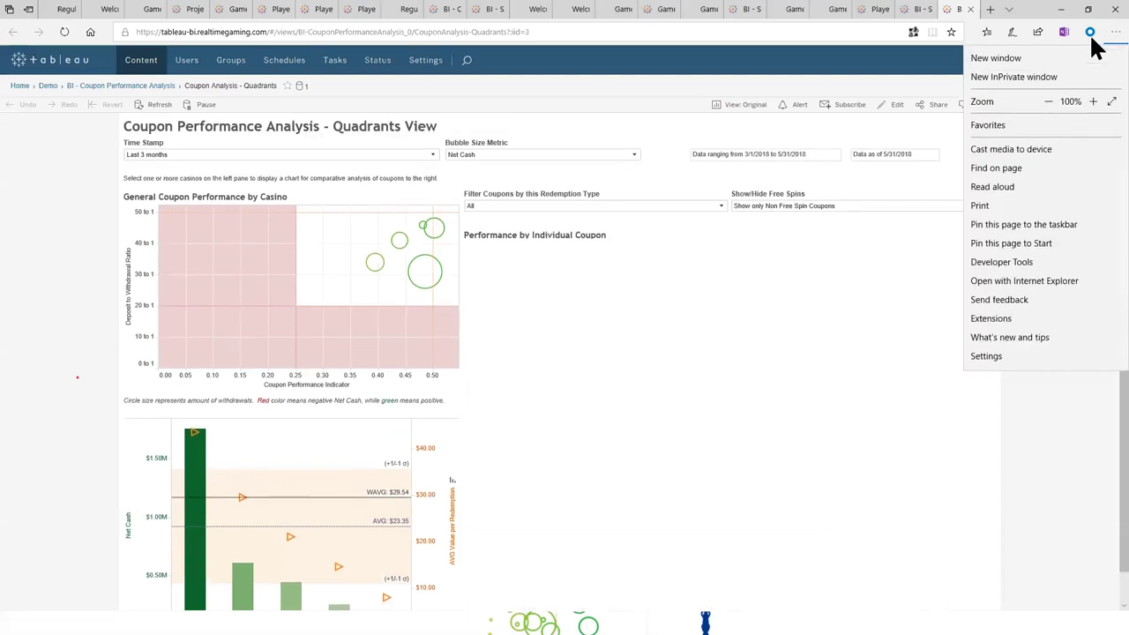
{"action": "left_click", "coordinate": [946, 80]}
{"action": "left_click", "coordinate": [1098, 104]}
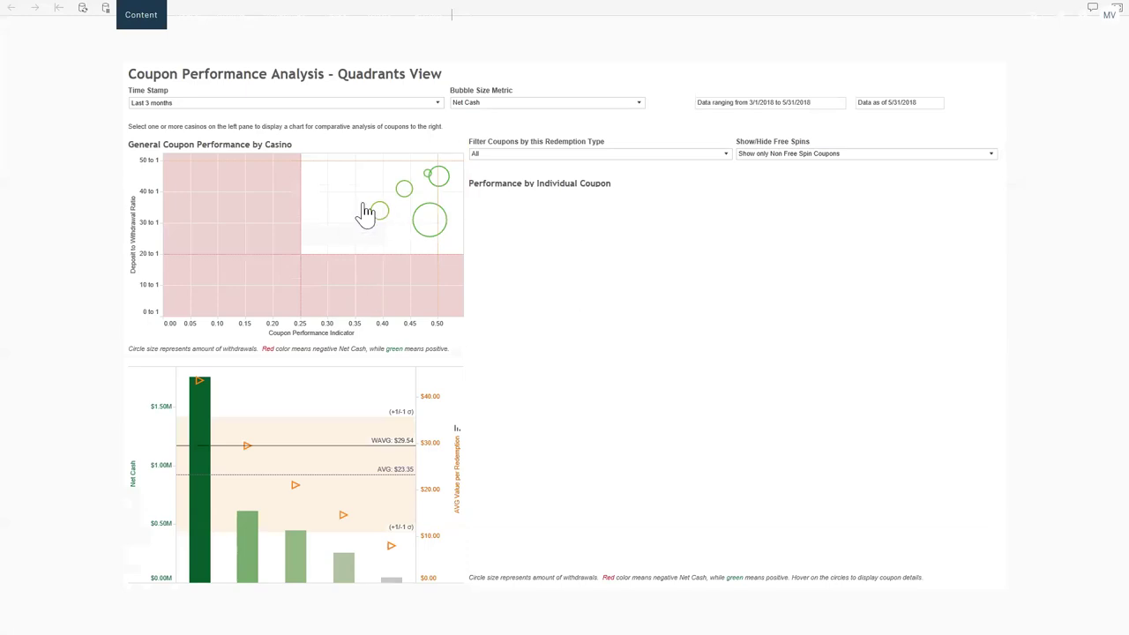
Select the casino with the 0.39 coupon performance indicator in General Coupon Performance by Casino to chart its individual coupons
{"action": "mouse_move", "coordinate": [393, 220]}
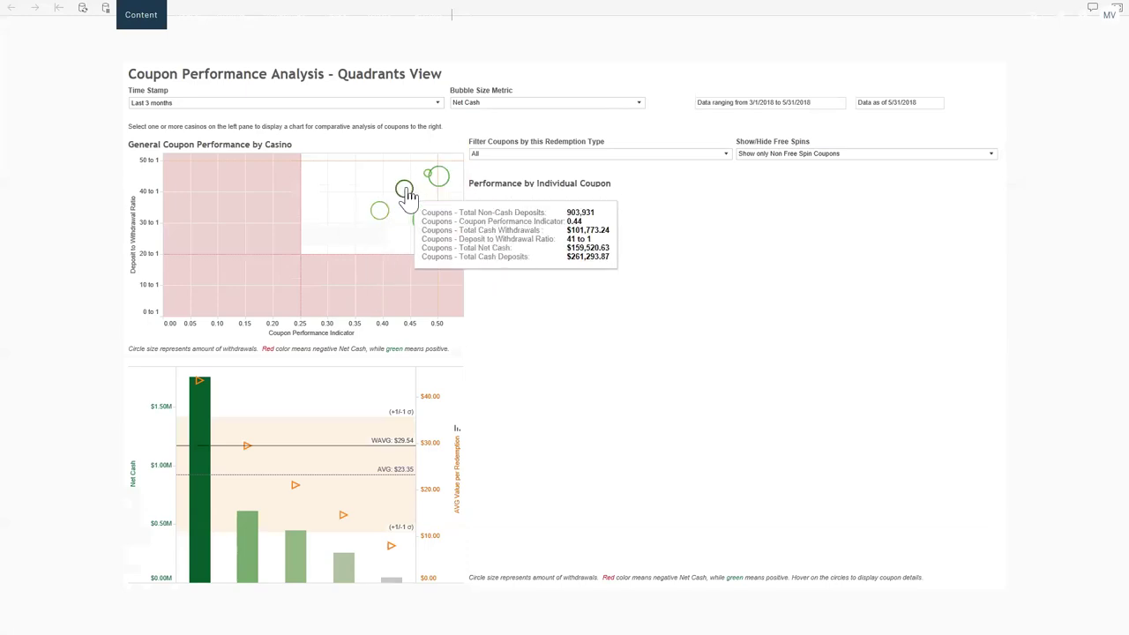
{"action": "mouse_move", "coordinate": [435, 221]}
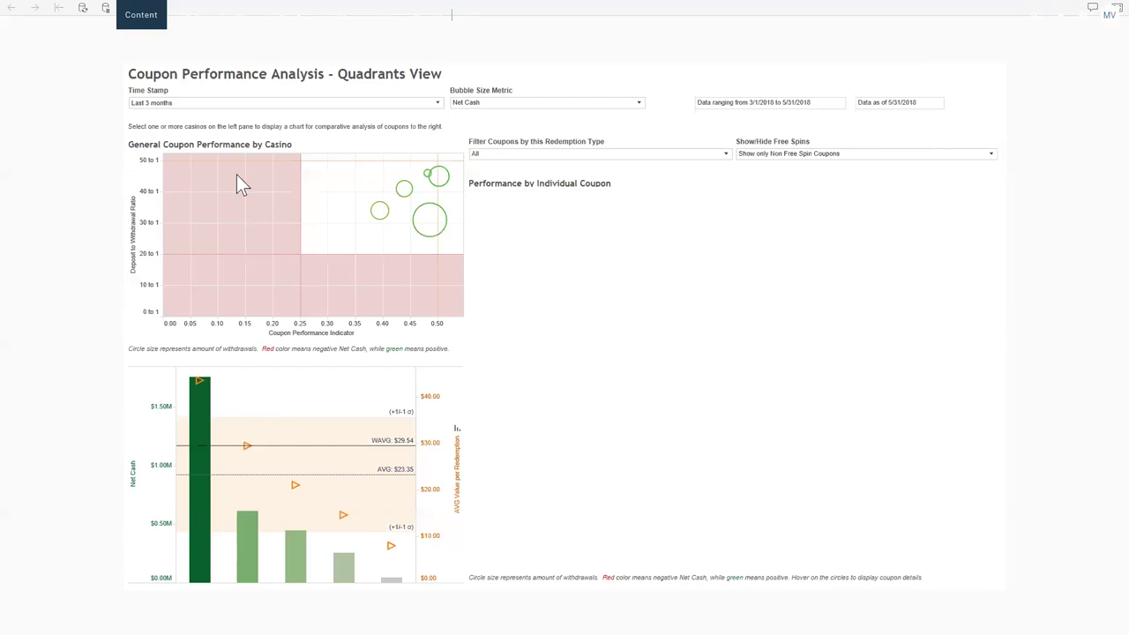
{"action": "mouse_move", "coordinate": [404, 188]}
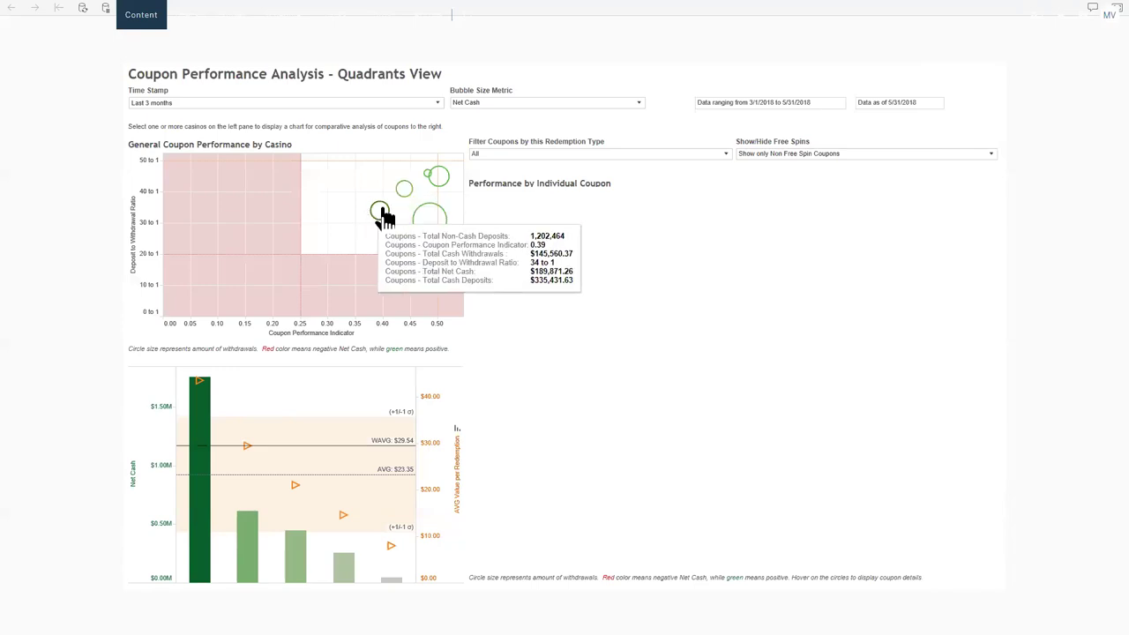
{"action": "left_click_drag", "start_coordinate": [358, 190], "coordinate": [389, 232]}
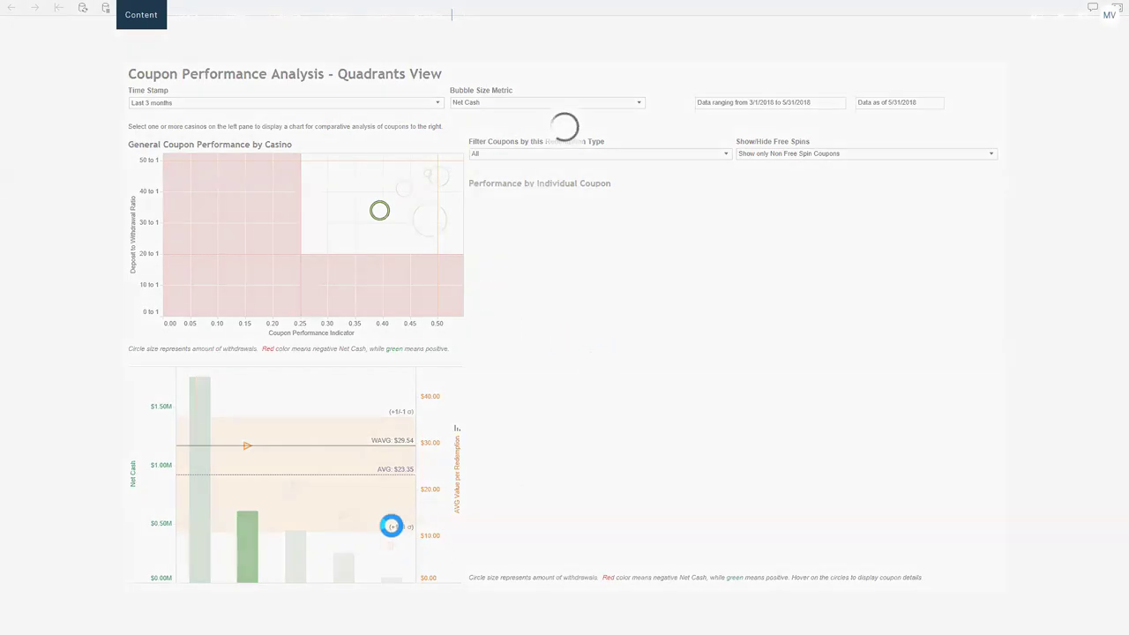
{"action": "mouse_move", "coordinate": [203, 490]}
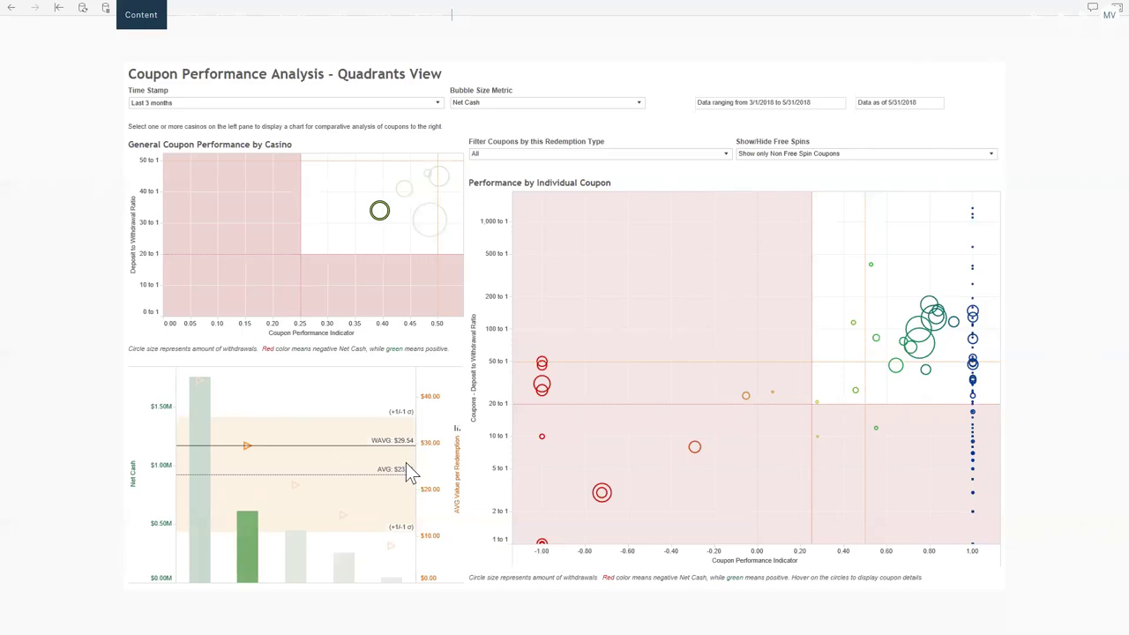
{"action": "mouse_move", "coordinate": [408, 459]}
{"action": "left_click", "coordinate": [374, 229]}
{"action": "mouse_move", "coordinate": [407, 469]}
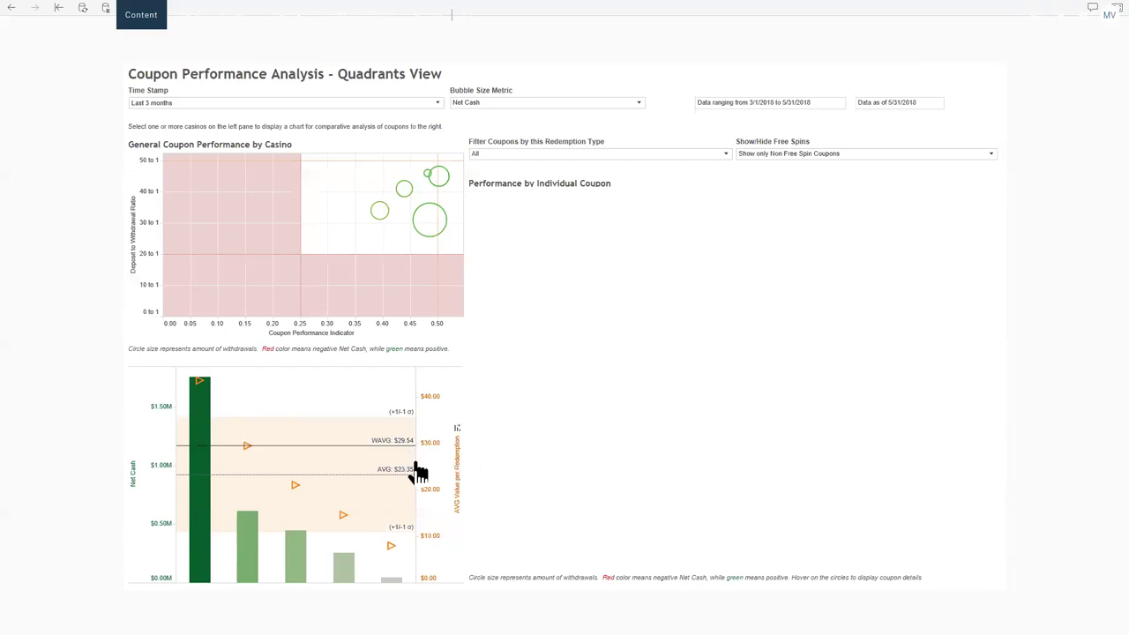
{"action": "left_click", "coordinate": [379, 210]}
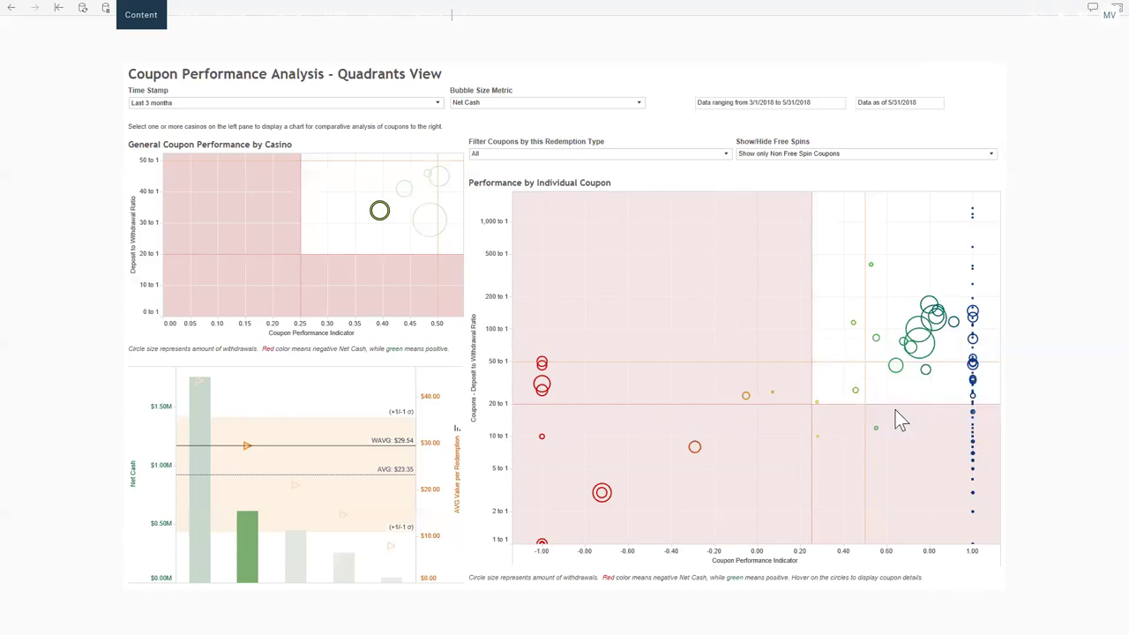
Examine the details of individual coupons in the good and shaded quadrants, including the group at the -1.00 performance indicator
{"action": "mouse_move", "coordinate": [843, 426]}
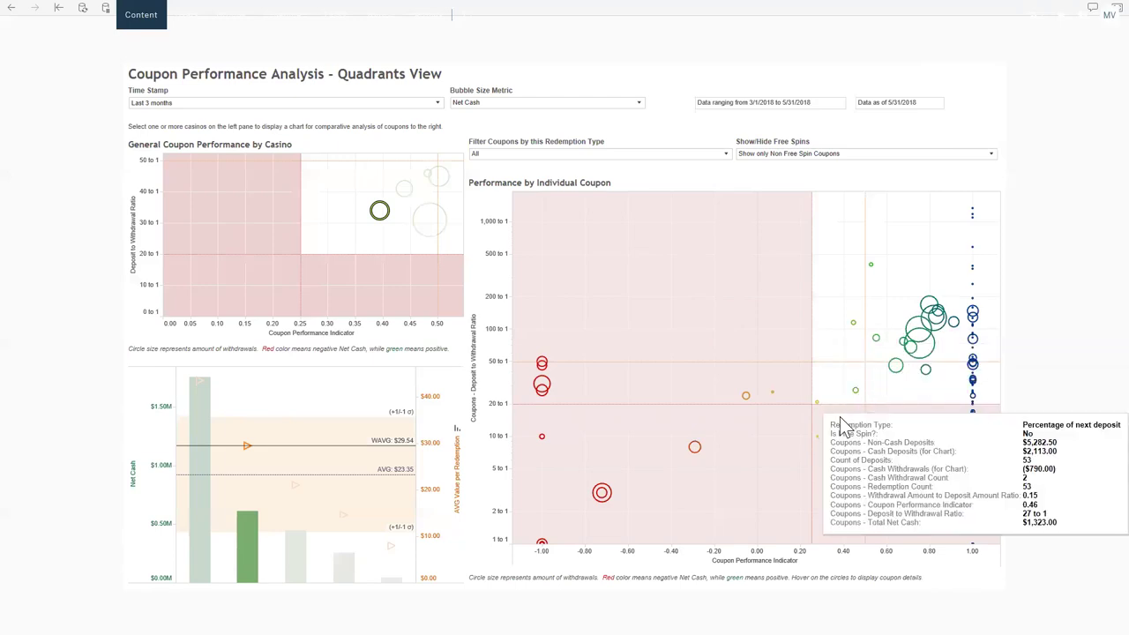
{"action": "mouse_move", "coordinate": [694, 451]}
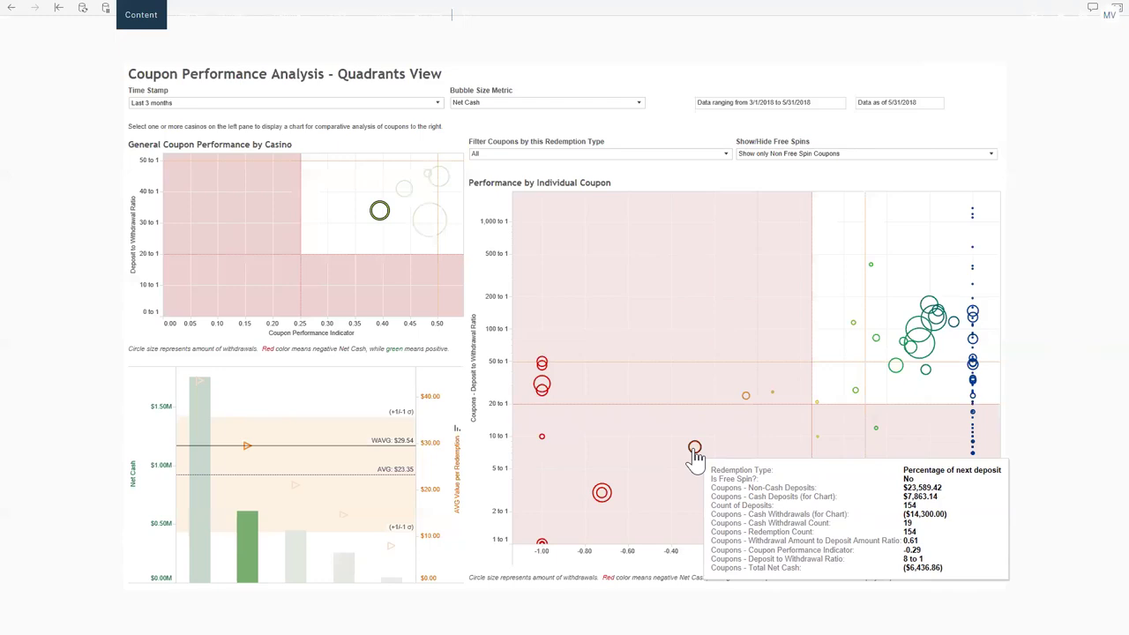
{"action": "mouse_move", "coordinate": [930, 304]}
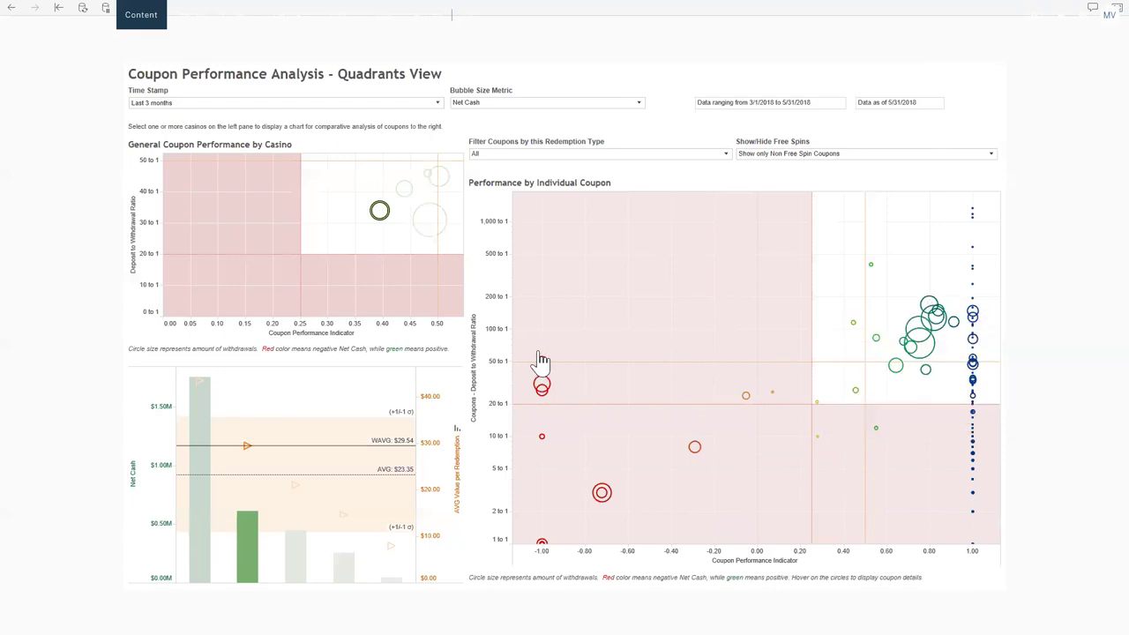
{"action": "left_click_drag", "start_coordinate": [532, 350], "coordinate": [578, 401]}
{"action": "left_click", "coordinate": [589, 337]}
{"action": "mouse_move", "coordinate": [603, 375]}
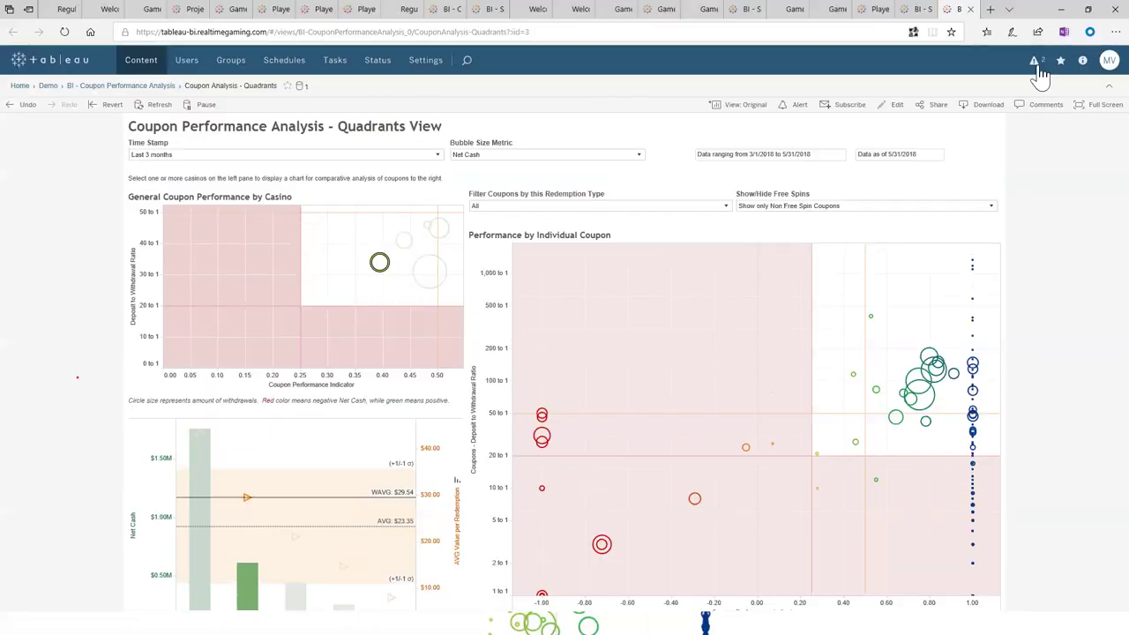
Return to the presentation and open the Shiny App link for coupon performance estimation
{"action": "left_click", "coordinate": [1062, 12]}
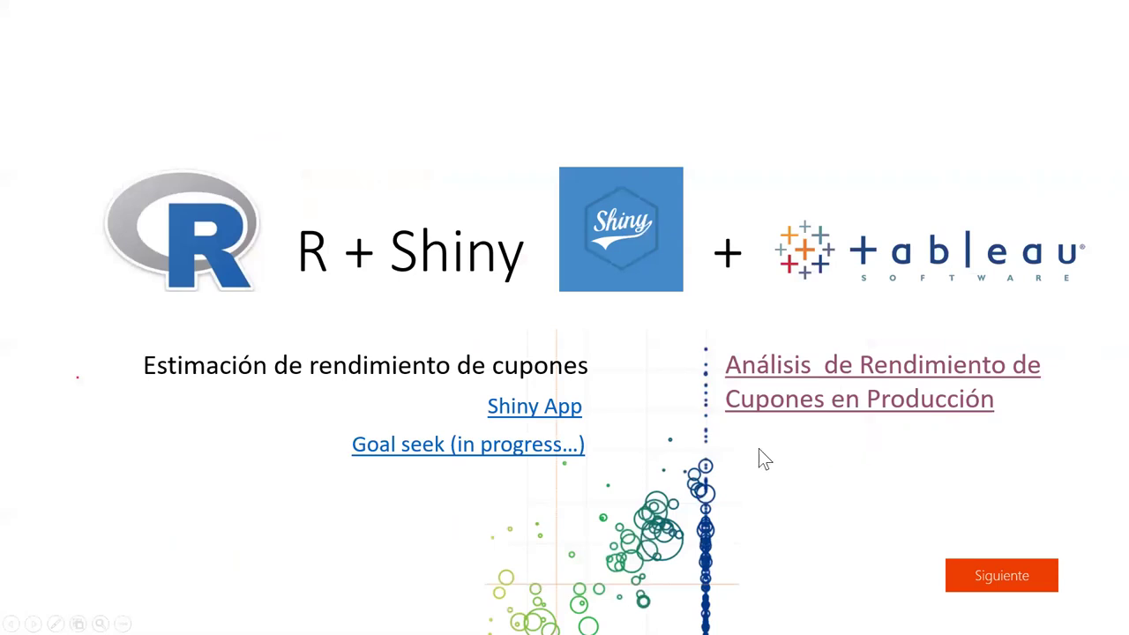
{"action": "left_click", "coordinate": [548, 418]}
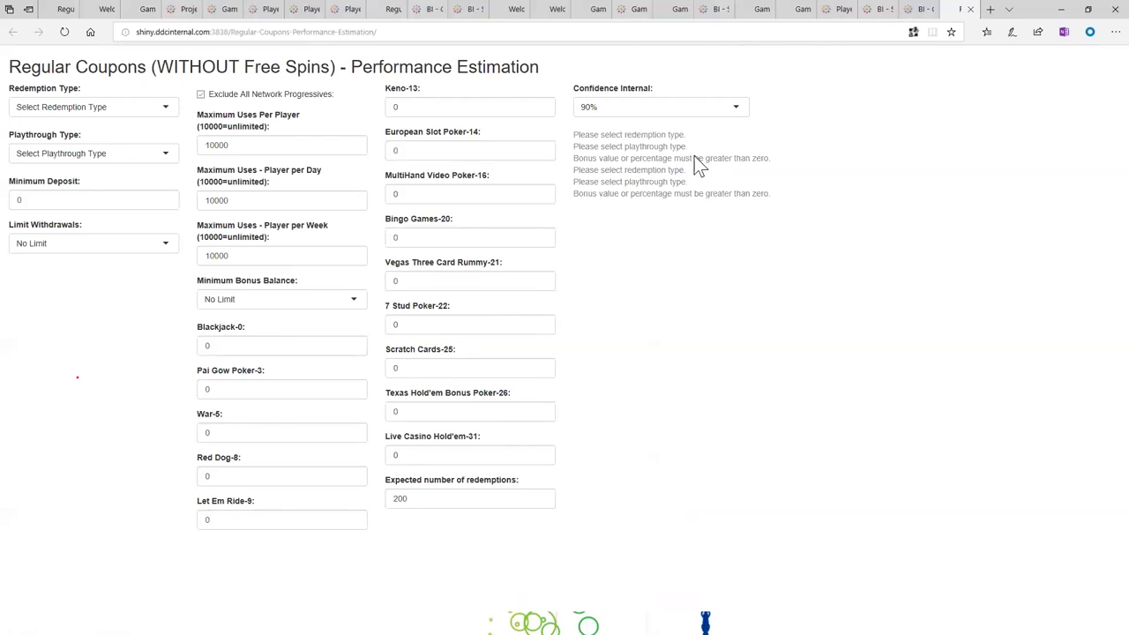
Set the coupon's redemption type to Percentage of Next Deposit with a bonus of 900%
{"action": "left_click", "coordinate": [165, 107]}
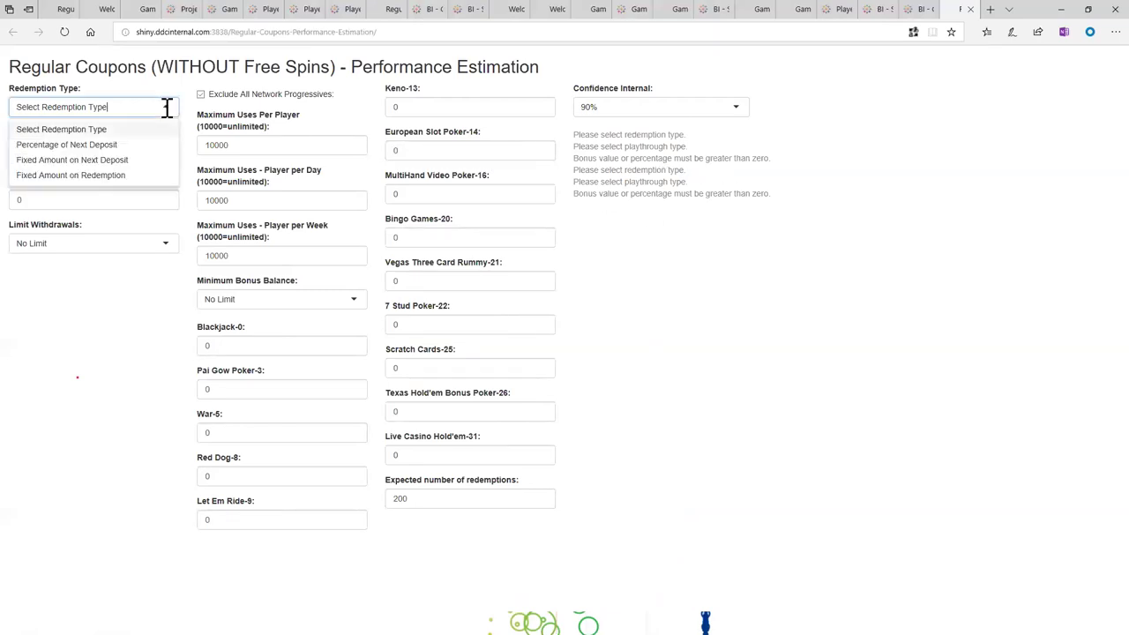
{"action": "left_click", "coordinate": [94, 144]}
{"action": "double_click", "coordinate": [33, 154]}
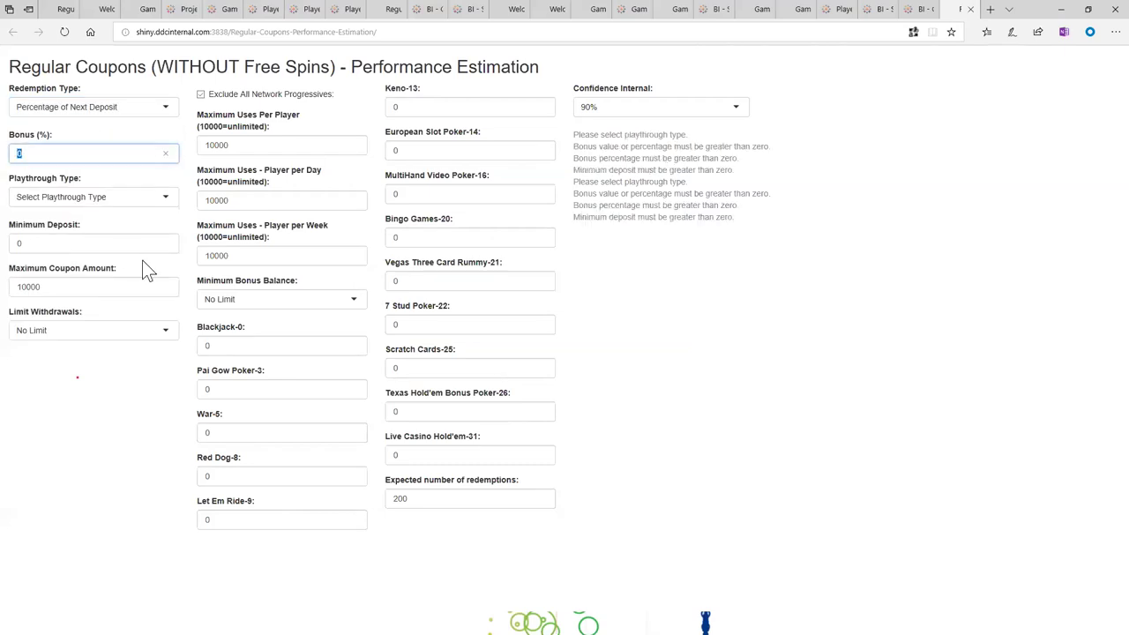
{"action": "type", "text": "100"}
{"action": "key", "text": "BackSpace"}
{"action": "key", "text": "BackSpace"}
{"action": "key", "text": "BackSpace"}
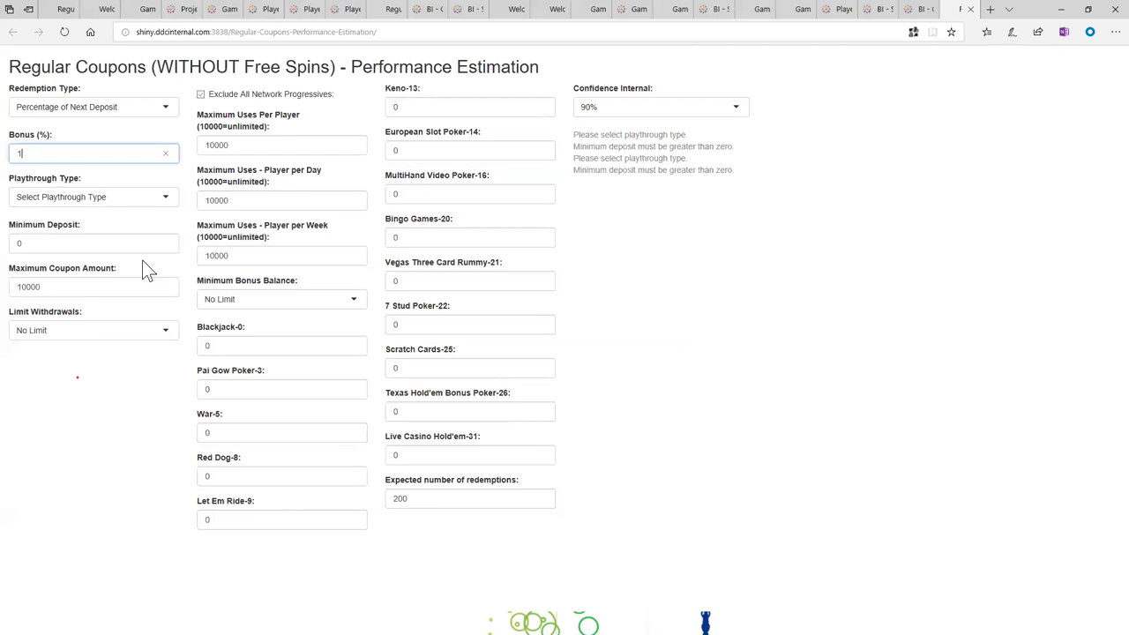
{"action": "type", "text": "900"}
Set the playthrough type to Multiplier with a value of 35 and the minimum deposit to 100
{"action": "left_click", "coordinate": [94, 198]}
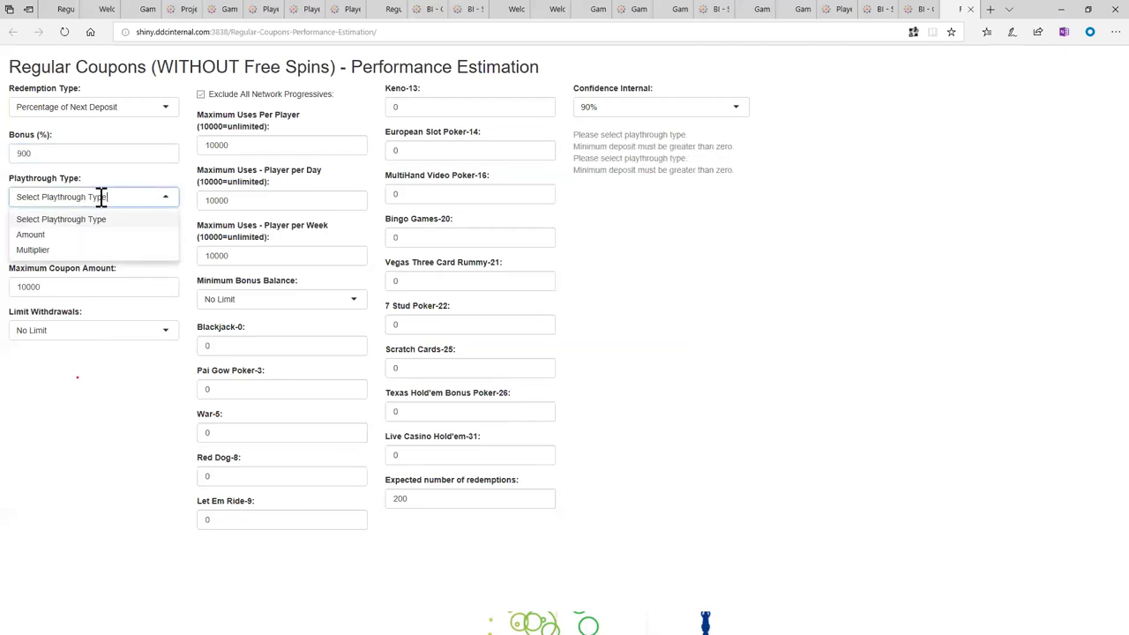
{"action": "left_click", "coordinate": [33, 250]}
{"action": "double_click", "coordinate": [21, 245]}
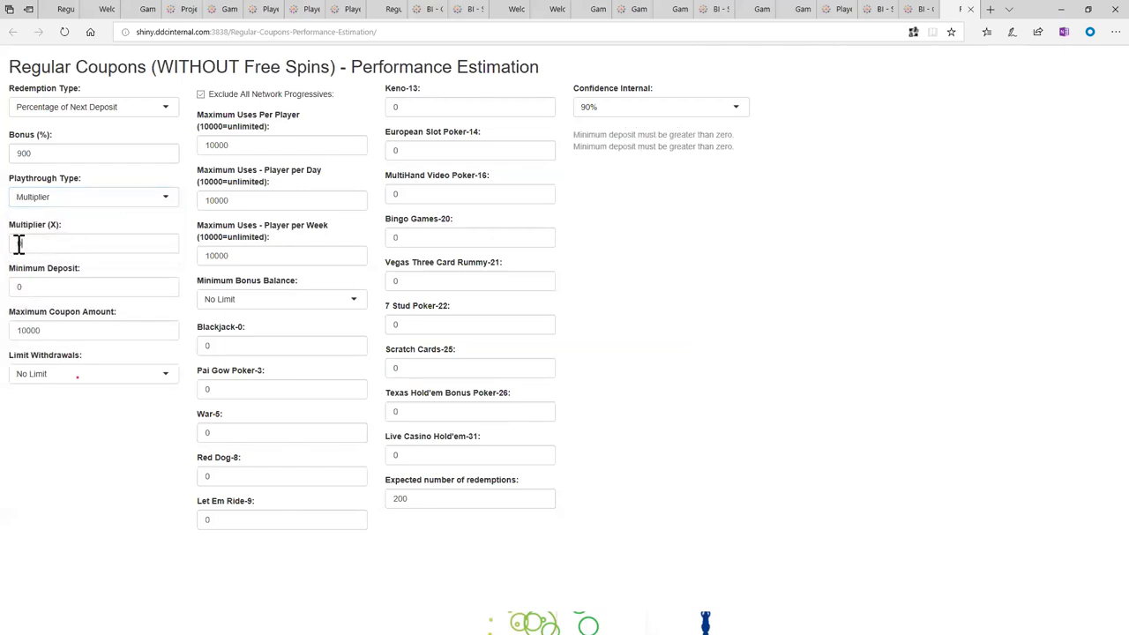
{"action": "left_click", "coordinate": [14, 244]}
{"action": "type", "text": "35"}
{"action": "double_click", "coordinate": [16, 287]}
{"action": "type", "text": "100"}
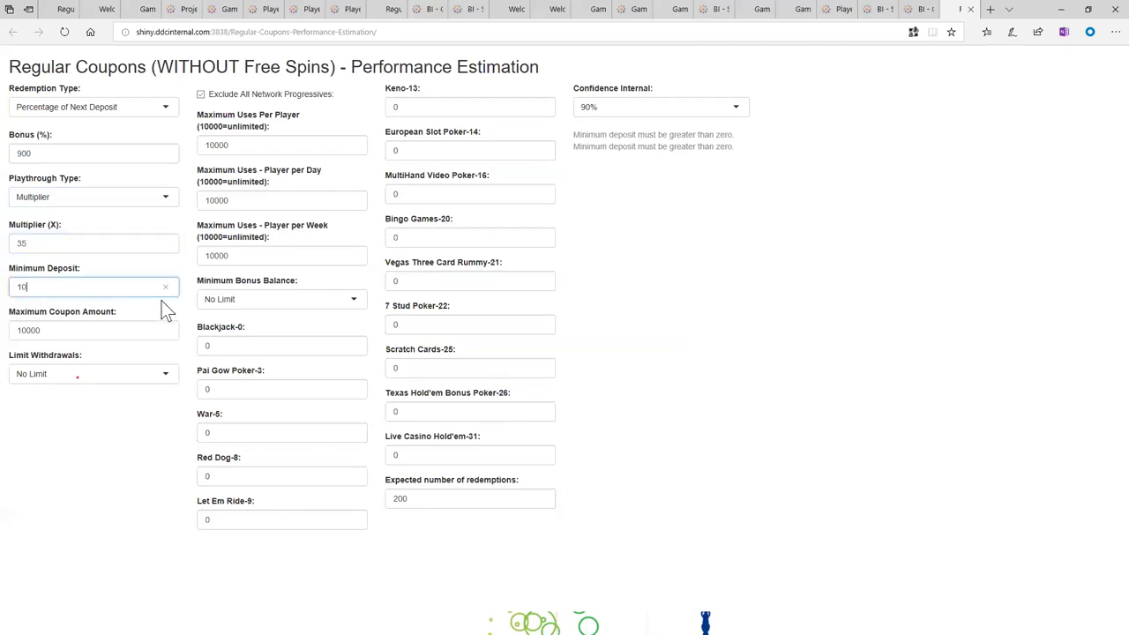
{"action": "left_click", "coordinate": [42, 151]}
{"action": "left_click", "coordinate": [60, 294]}
{"action": "left_click", "coordinate": [74, 360]}
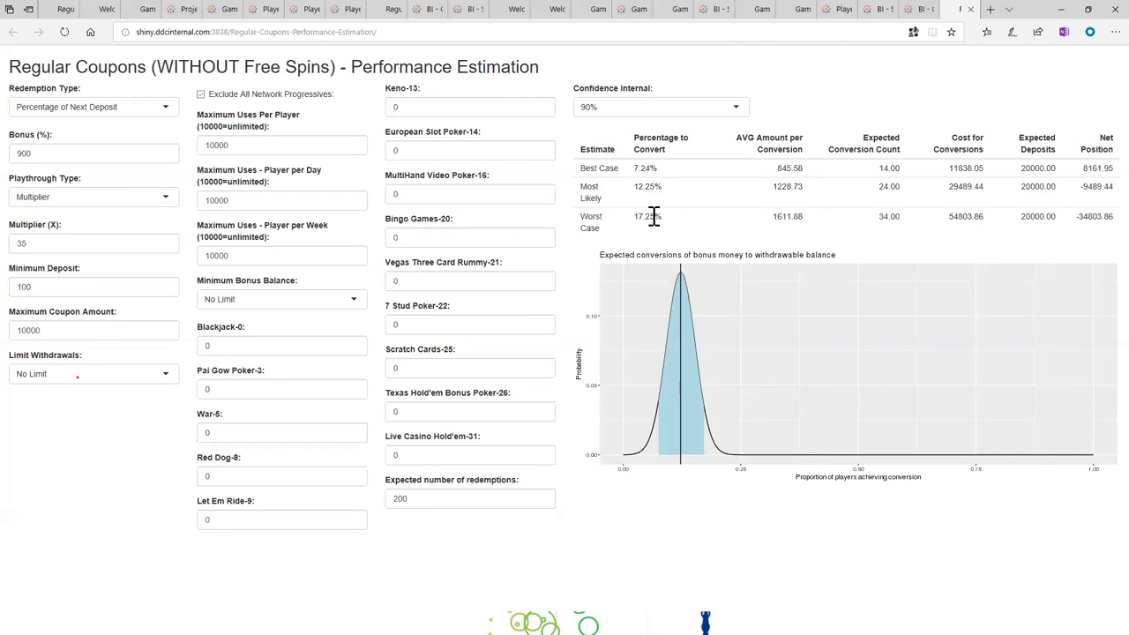
Examine the Most Likely estimate's percentage to convert and average amount per conversion
{"action": "left_click_drag", "start_coordinate": [1102, 186], "coordinate": [589, 199]}
{"action": "mouse_move", "coordinate": [670, 187]}
{"action": "left_mouse_down"}
{"action": "mouse_move", "coordinate": [645, 186]}
{"action": "mouse_move", "coordinate": [680, 185]}
{"action": "mouse_move", "coordinate": [662, 188]}
{"action": "left_mouse_up"}
{"action": "left_click", "coordinate": [650, 187]}
{"action": "left_click_drag", "start_coordinate": [633, 187], "coordinate": [668, 187]}
{"action": "left_click", "coordinate": [787, 187]}
{"action": "double_click", "coordinate": [795, 186]}
Compare the expected number of redemptions with the Most Likely estimate's conversion count, average amount, cost for conversions and expected deposits
{"action": "left_click", "coordinate": [422, 500]}
{"action": "double_click", "coordinate": [422, 499]}
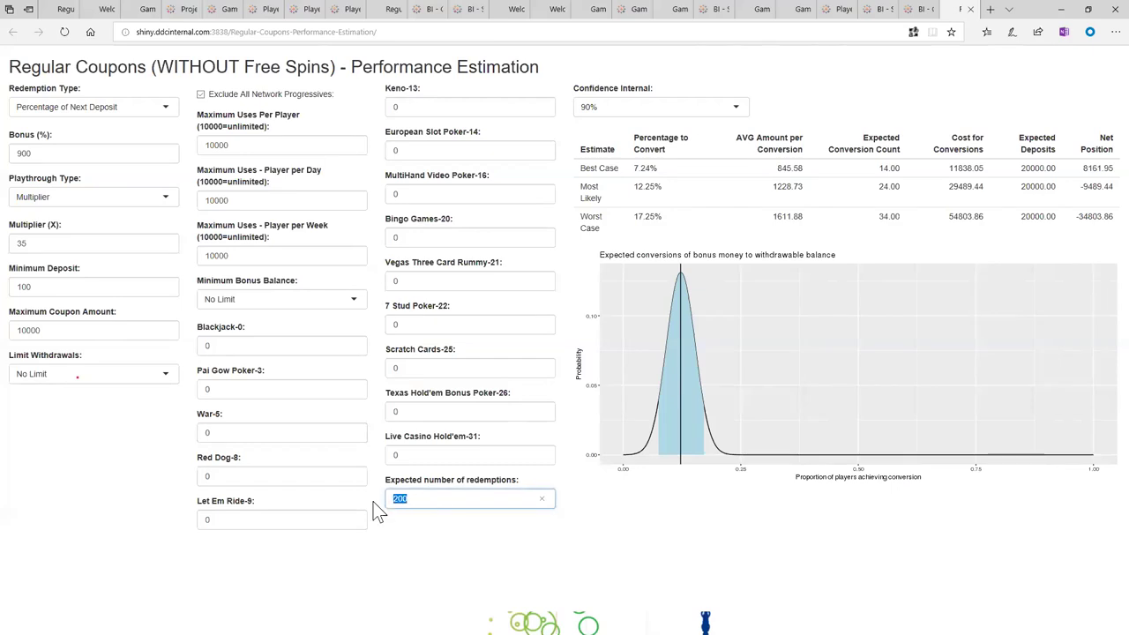
{"action": "double_click", "coordinate": [419, 501]}
{"action": "double_click", "coordinate": [414, 501]}
{"action": "left_click_drag", "start_coordinate": [903, 186], "coordinate": [875, 188]}
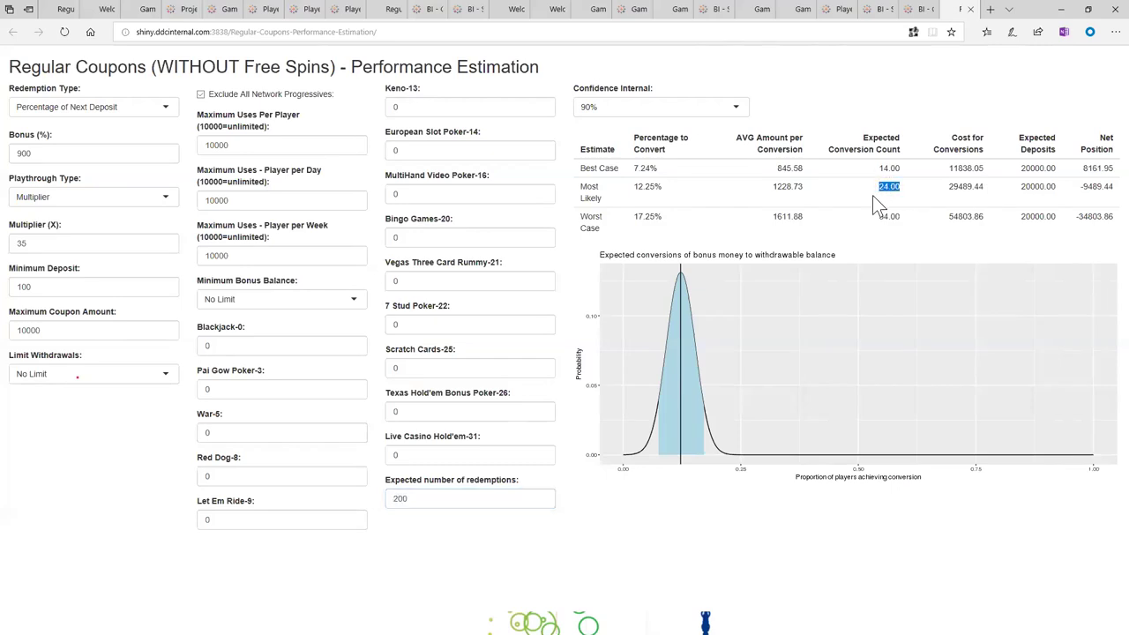
{"action": "left_click_drag", "start_coordinate": [772, 189], "coordinate": [797, 199]}
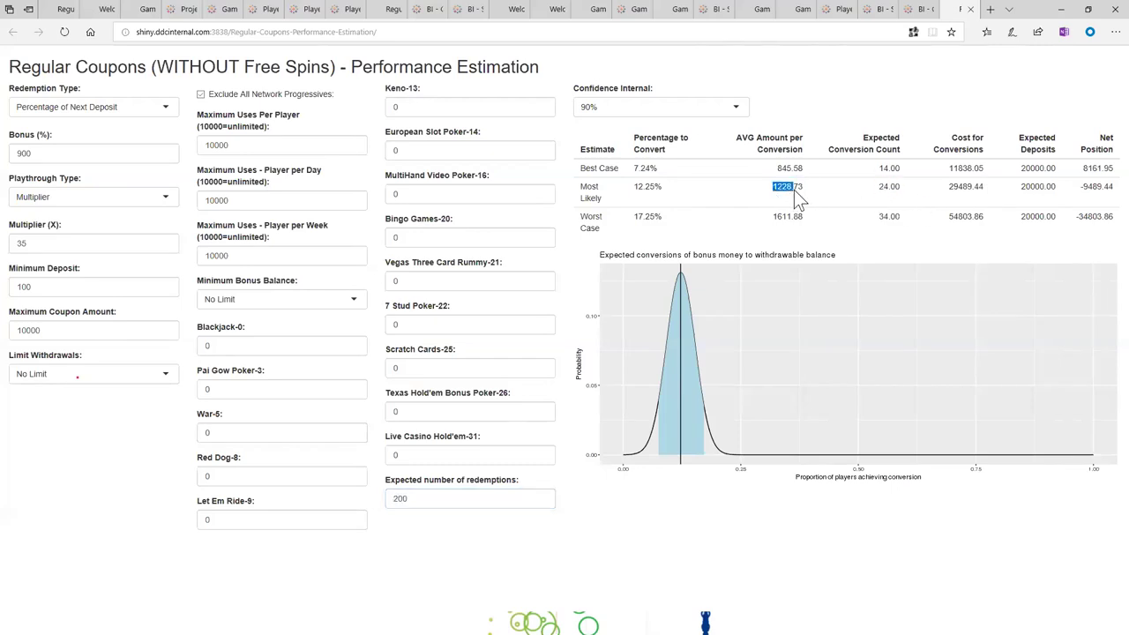
{"action": "left_click_drag", "start_coordinate": [947, 185], "coordinate": [993, 192]}
{"action": "left_click_drag", "start_coordinate": [983, 182], "coordinate": [949, 188]}
{"action": "left_click", "coordinate": [967, 186]}
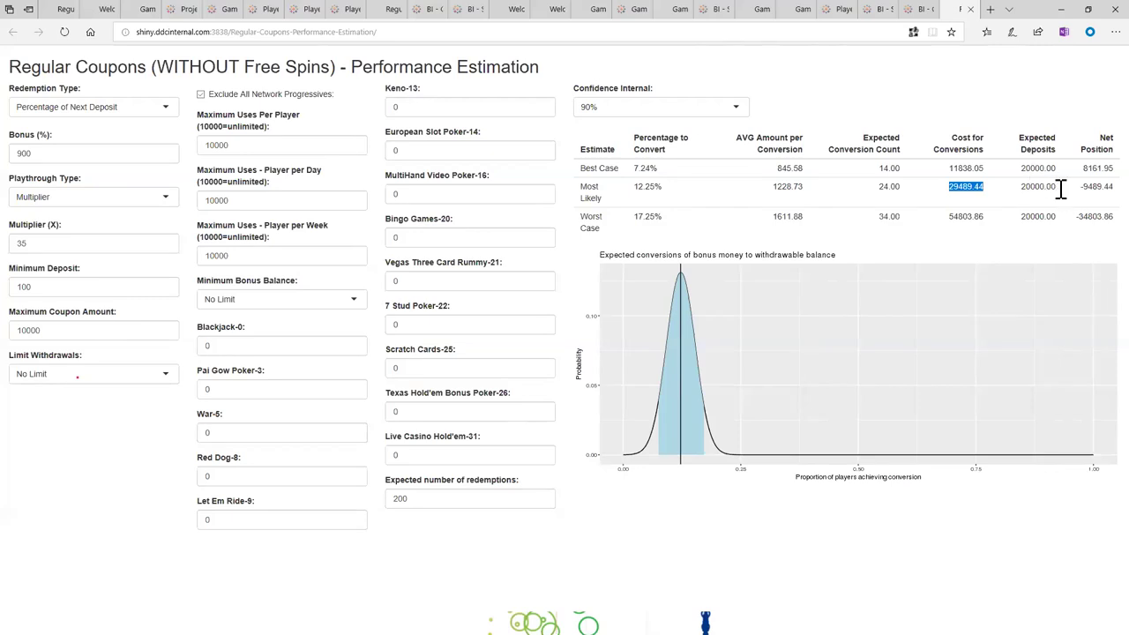
{"action": "left_click_drag", "start_coordinate": [1049, 186], "coordinate": [1021, 186]}
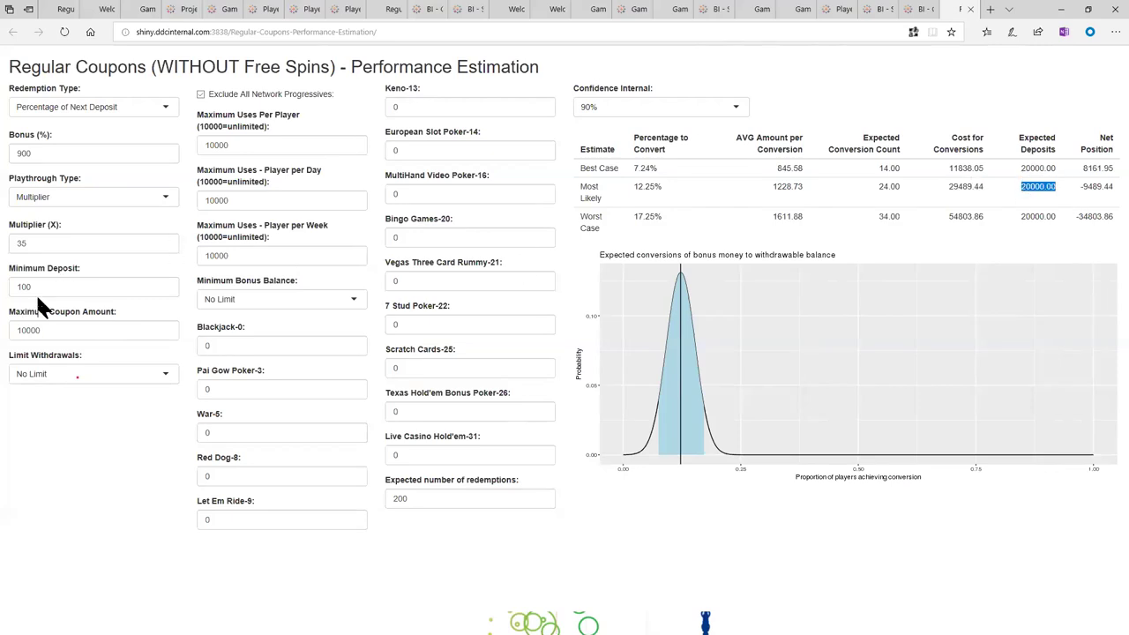